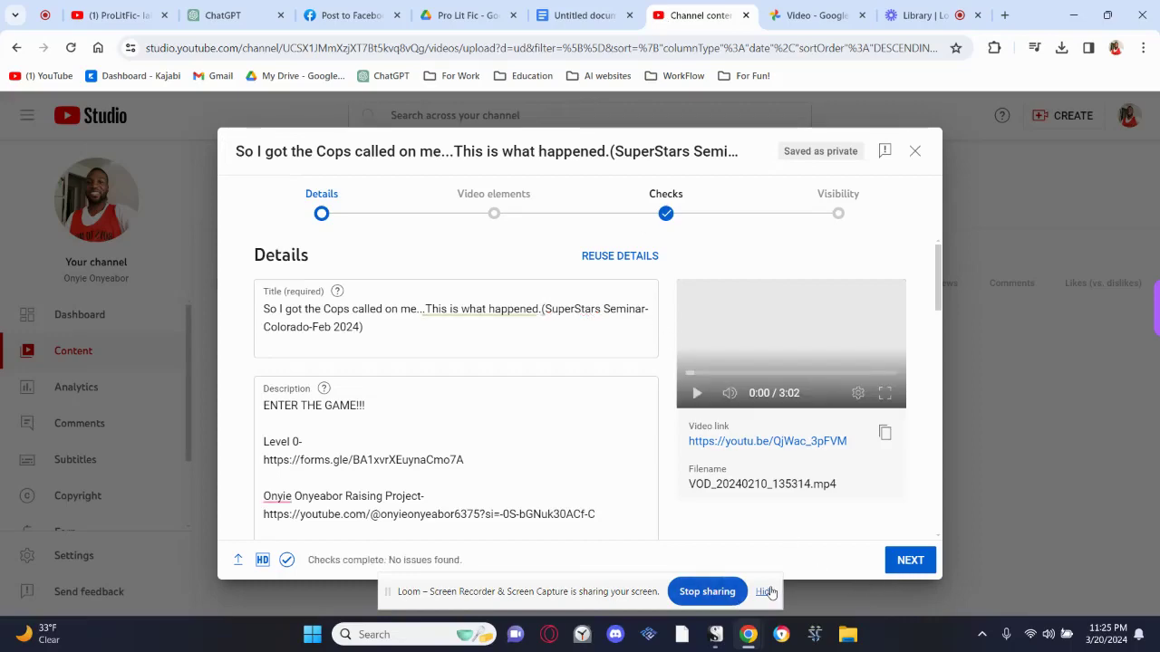
Hide the Loom sharing notice, then bring up the ChatGPT chat about self-absorbed authors
{"action": "left_click", "coordinate": [766, 592]}
{"action": "left_click", "coordinate": [915, 15]}
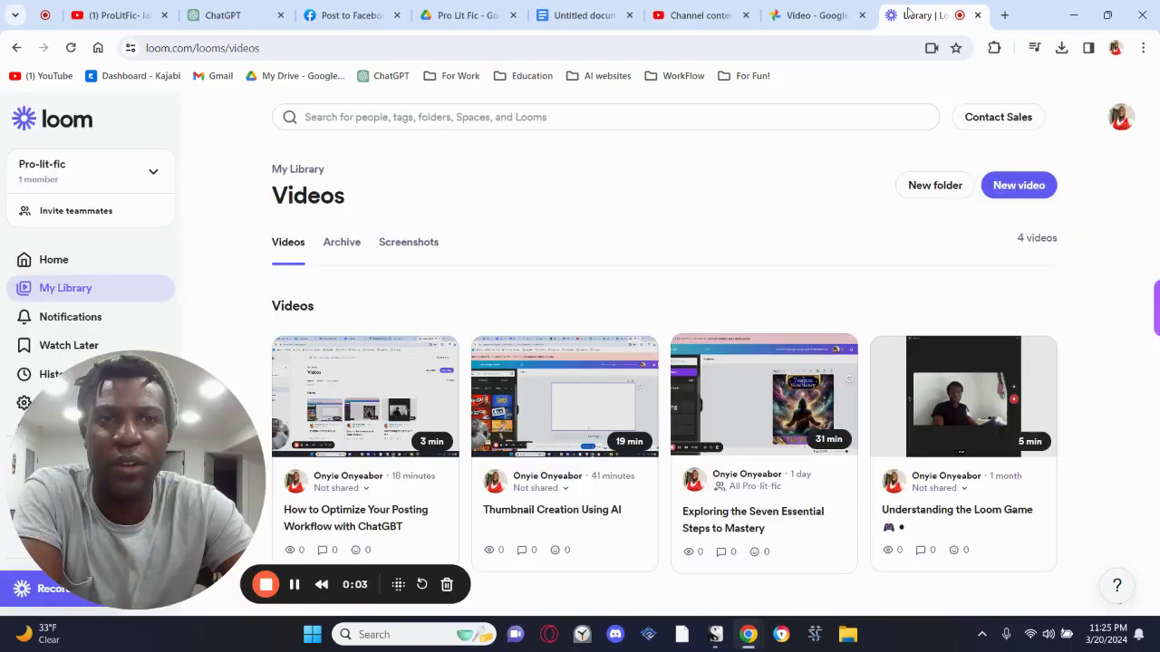
{"action": "left_click", "coordinate": [222, 15]}
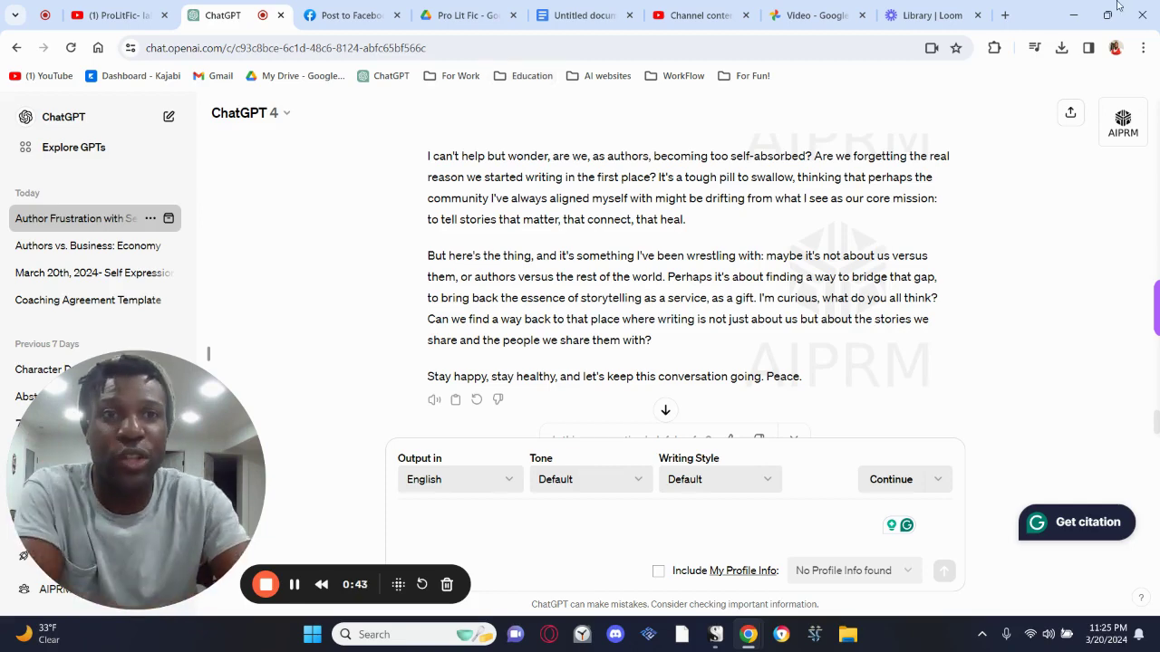
Open Canva's home page in a new tab and bookmark it
{"action": "left_click_drag", "start_coordinate": [929, 15], "coordinate": [127, 25]}
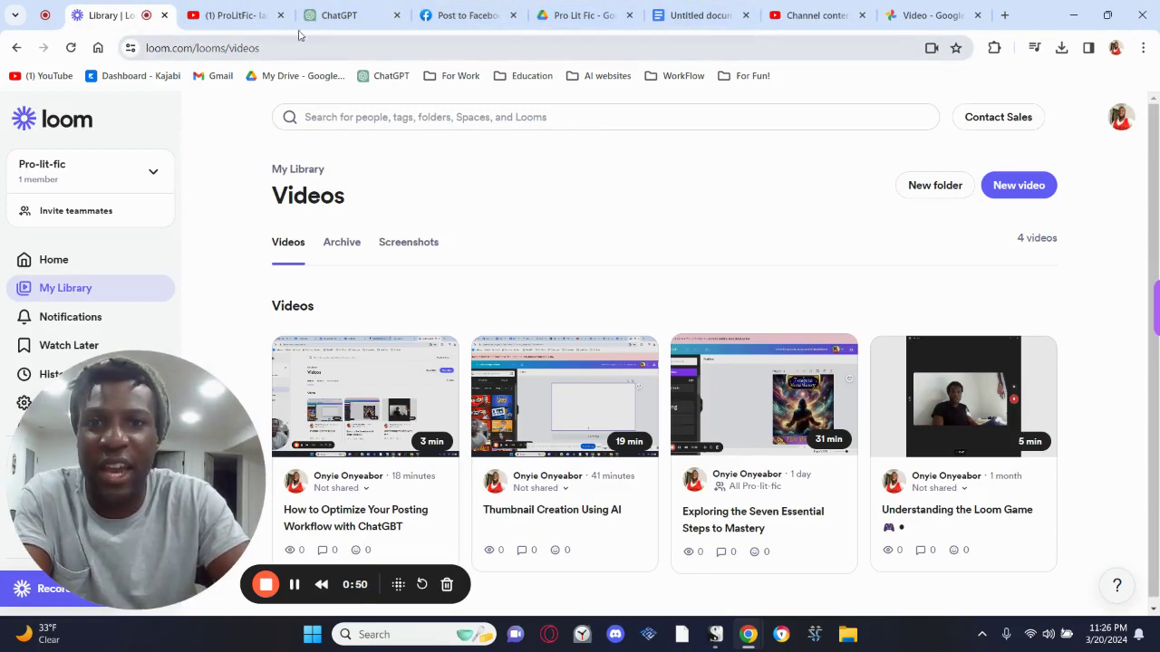
{"action": "left_click", "coordinate": [1004, 16]}
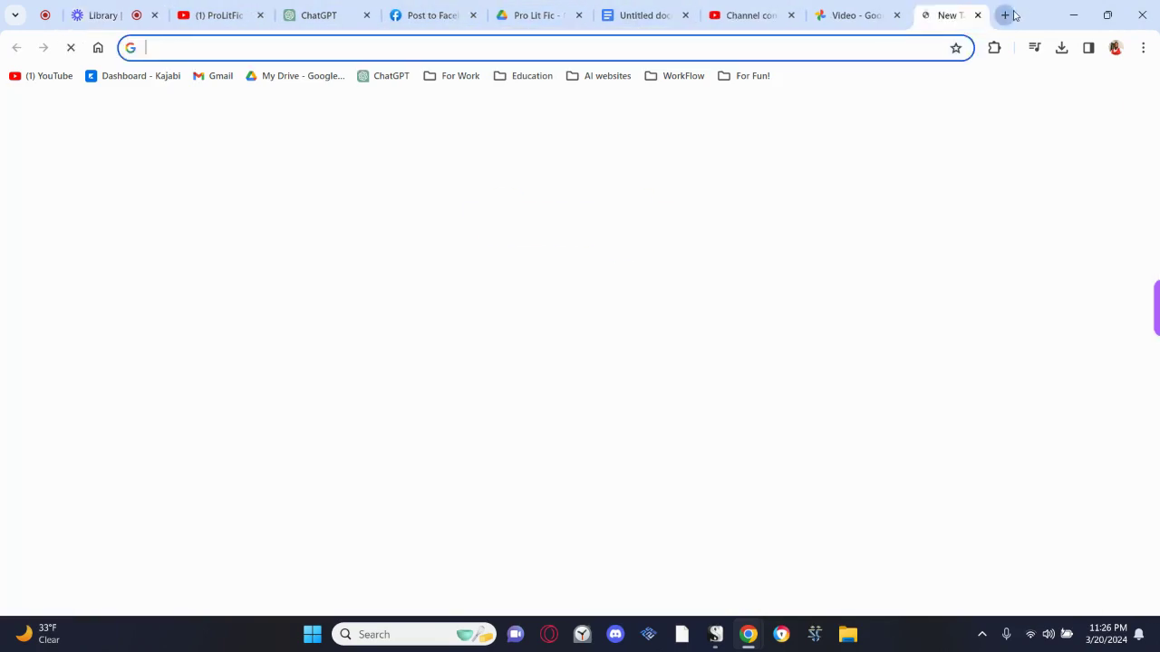
{"action": "left_click", "coordinate": [926, 38]}
{"action": "type", "text": "canva"}
{"action": "key", "text": "Return"}
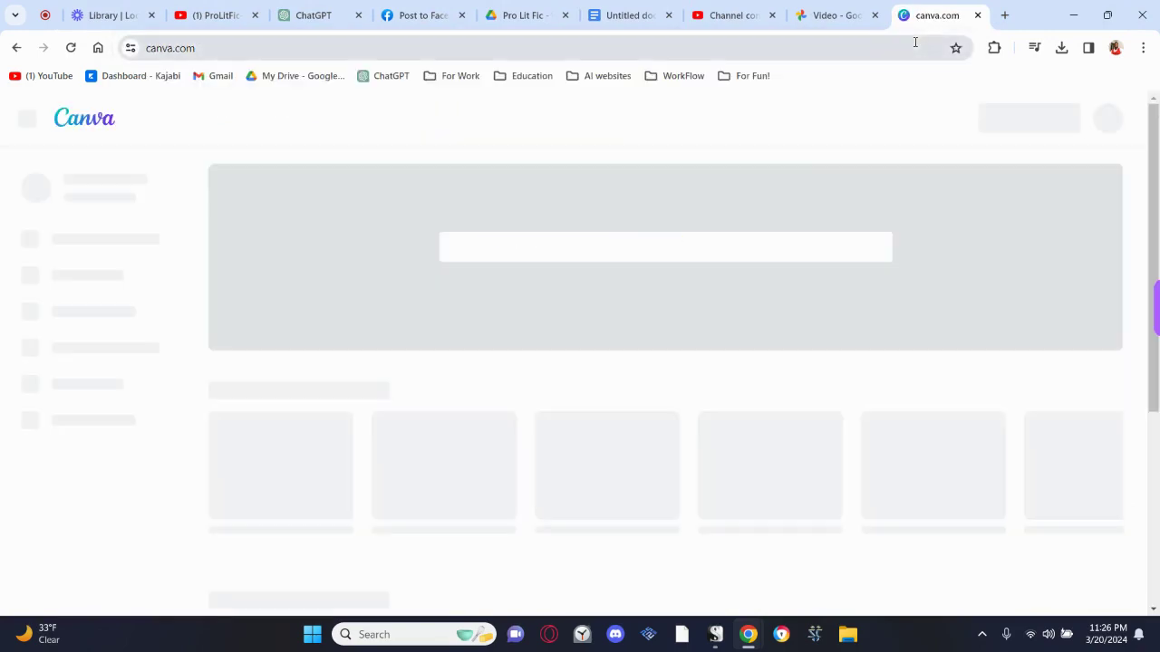
{"action": "left_click", "coordinate": [955, 48]}
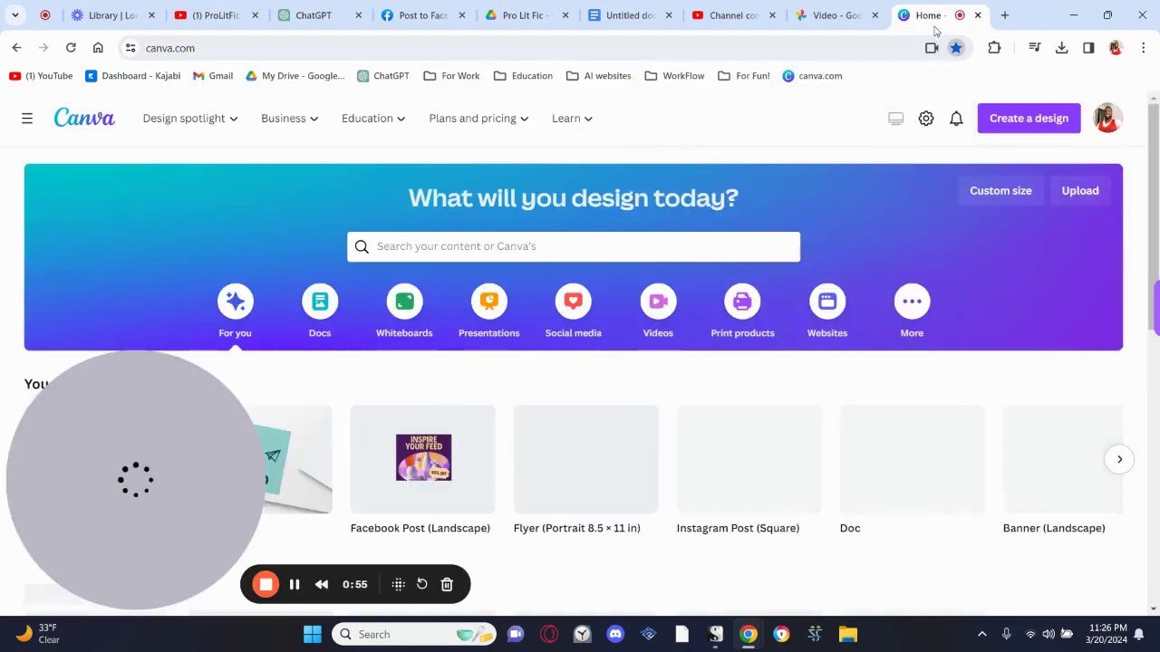
Pull the Canva tab out and back, then move the ProLitFic YouTube tab first
{"action": "left_click_drag", "start_coordinate": [928, 15], "coordinate": [622, 42]}
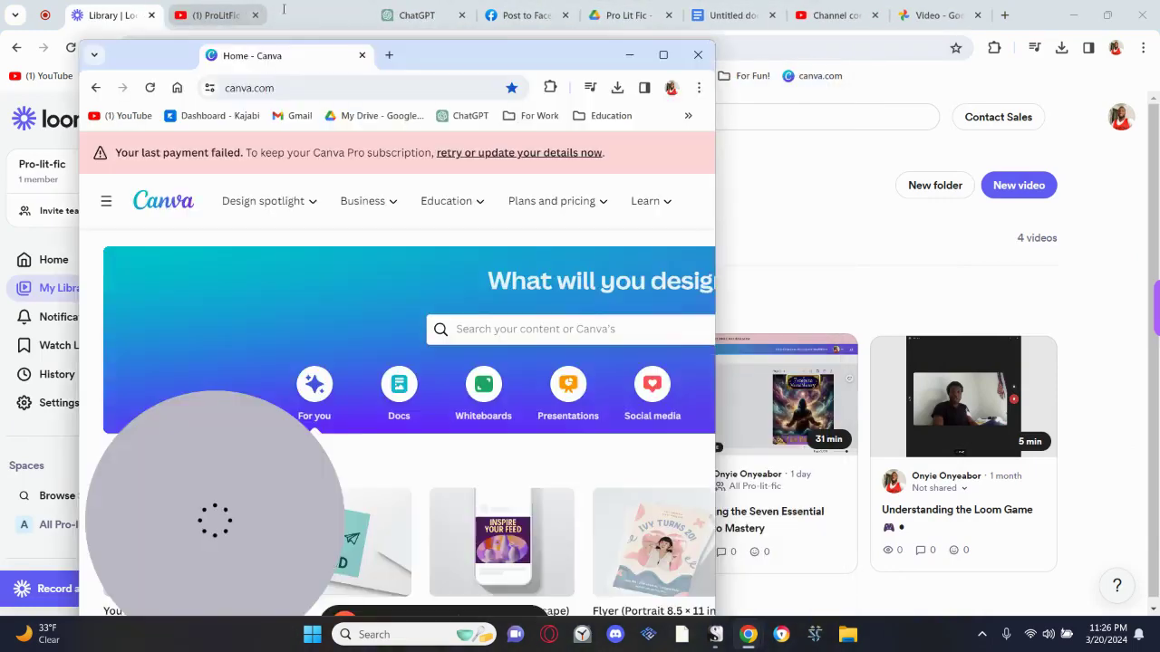
{"action": "left_click_drag", "start_coordinate": [252, 55], "coordinate": [222, 15]}
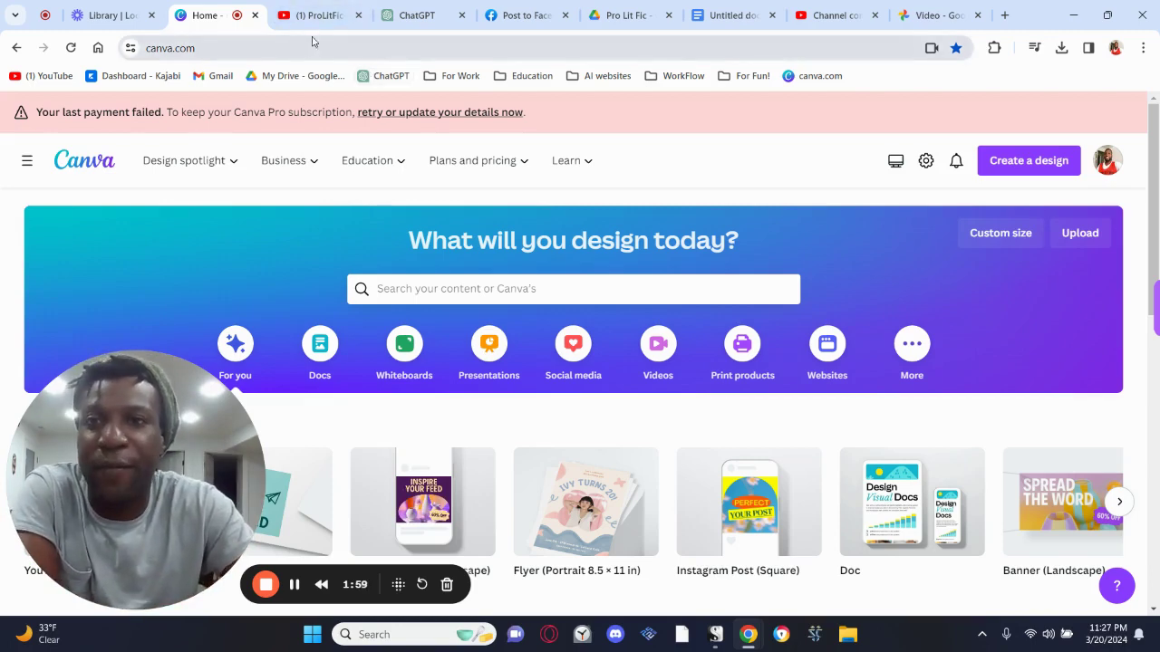
{"action": "left_click_drag", "start_coordinate": [312, 16], "coordinate": [133, 15]}
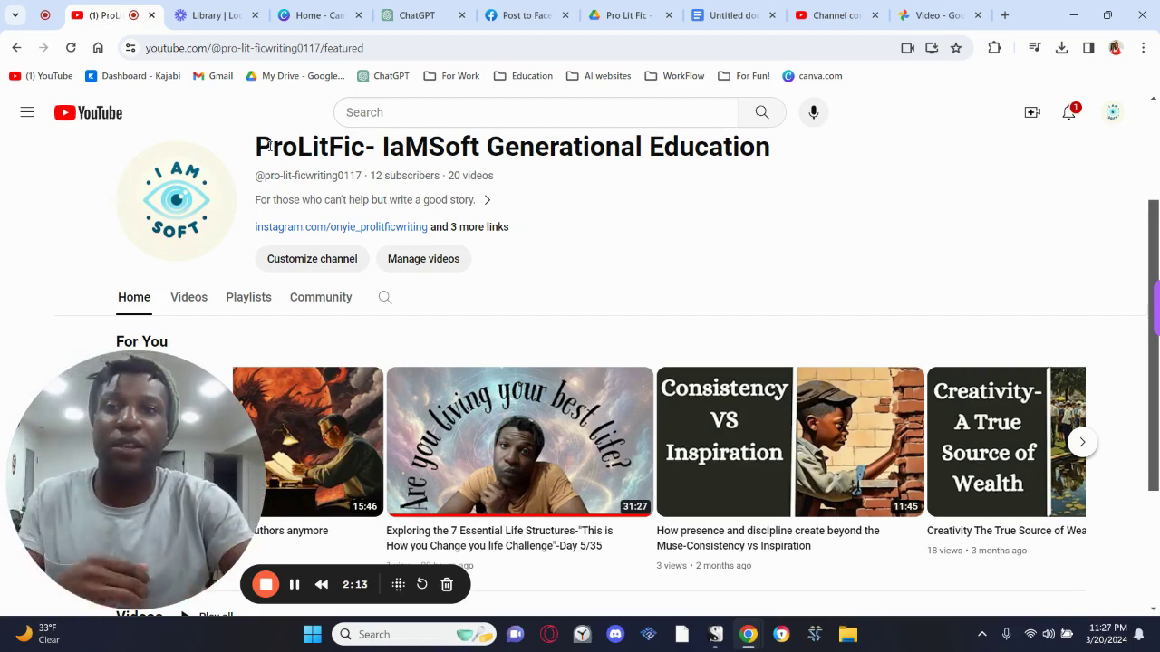
Play the 3:02 police-encounter video, pausing at 1:02, resuming, and stopping at 1:06
{"action": "left_click", "coordinate": [933, 16]}
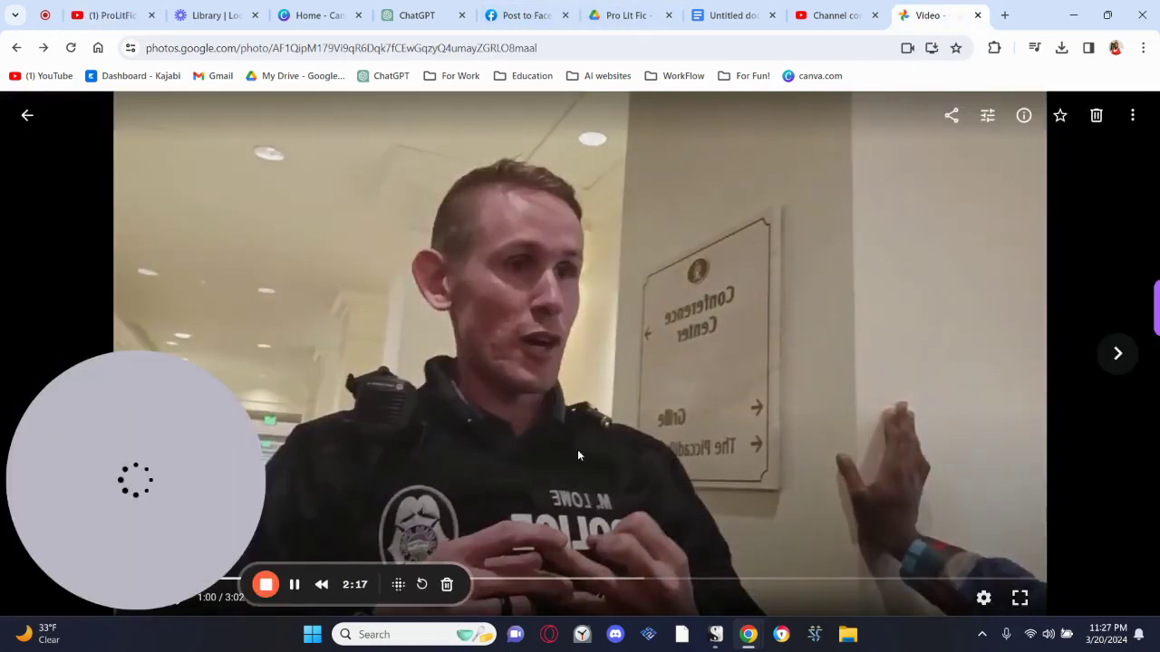
{"action": "left_click_drag", "start_coordinate": [186, 437], "coordinate": [946, 217]}
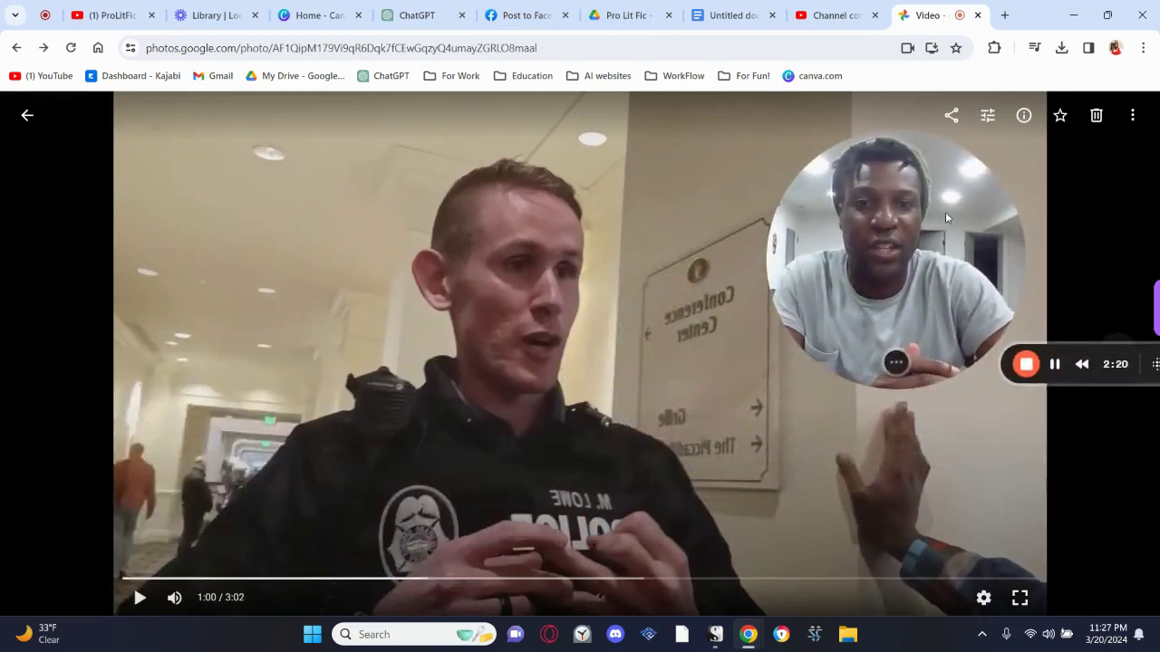
{"action": "left_click", "coordinate": [574, 393]}
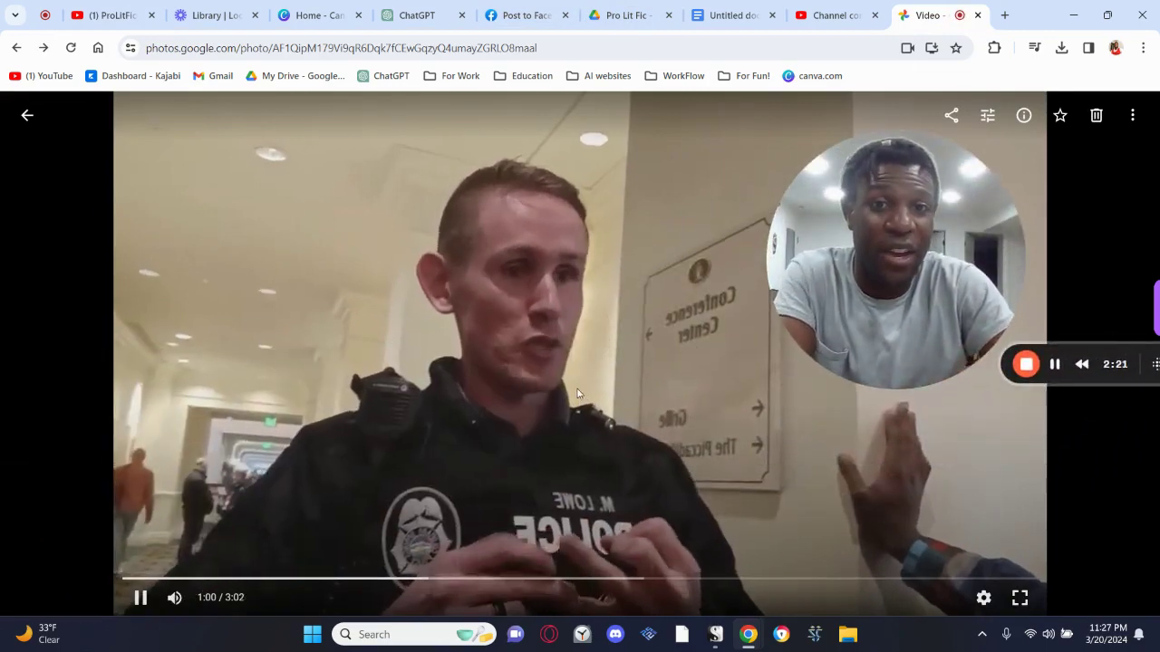
{"action": "left_click", "coordinate": [139, 598]}
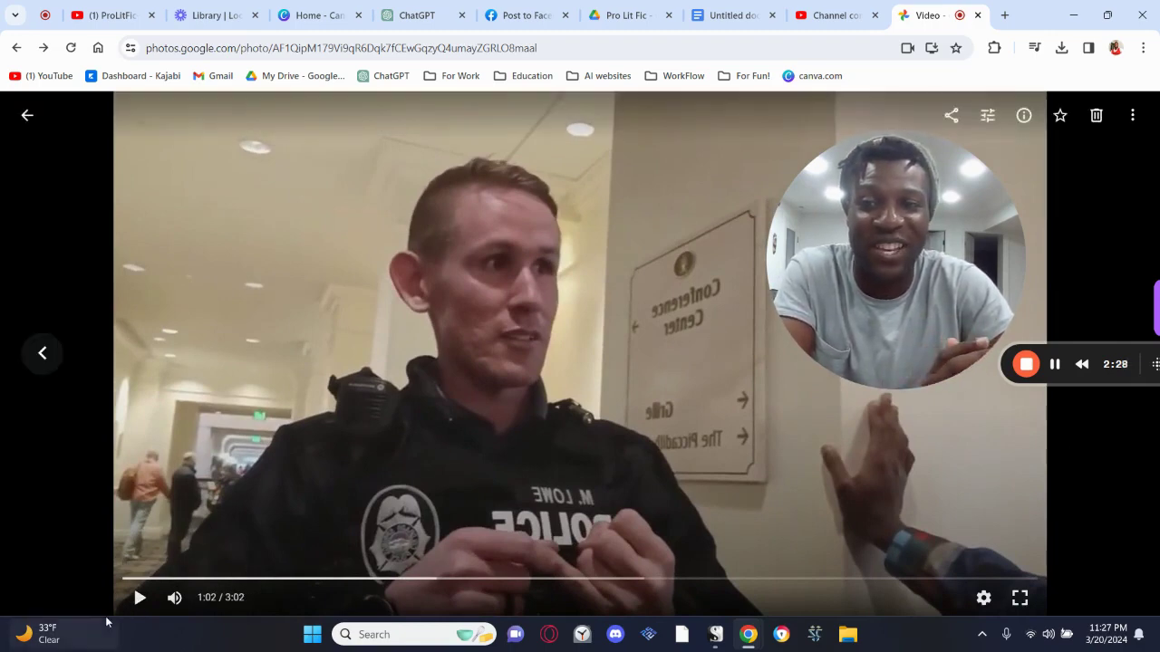
{"action": "left_click", "coordinate": [136, 599]}
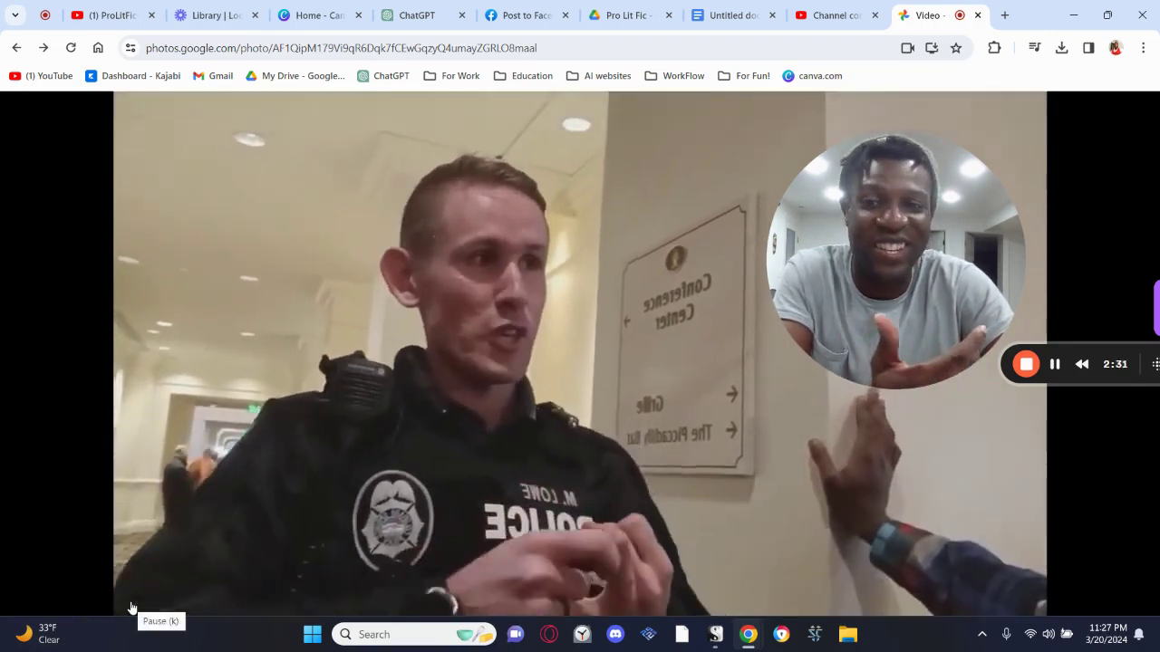
{"action": "left_click", "coordinate": [140, 599]}
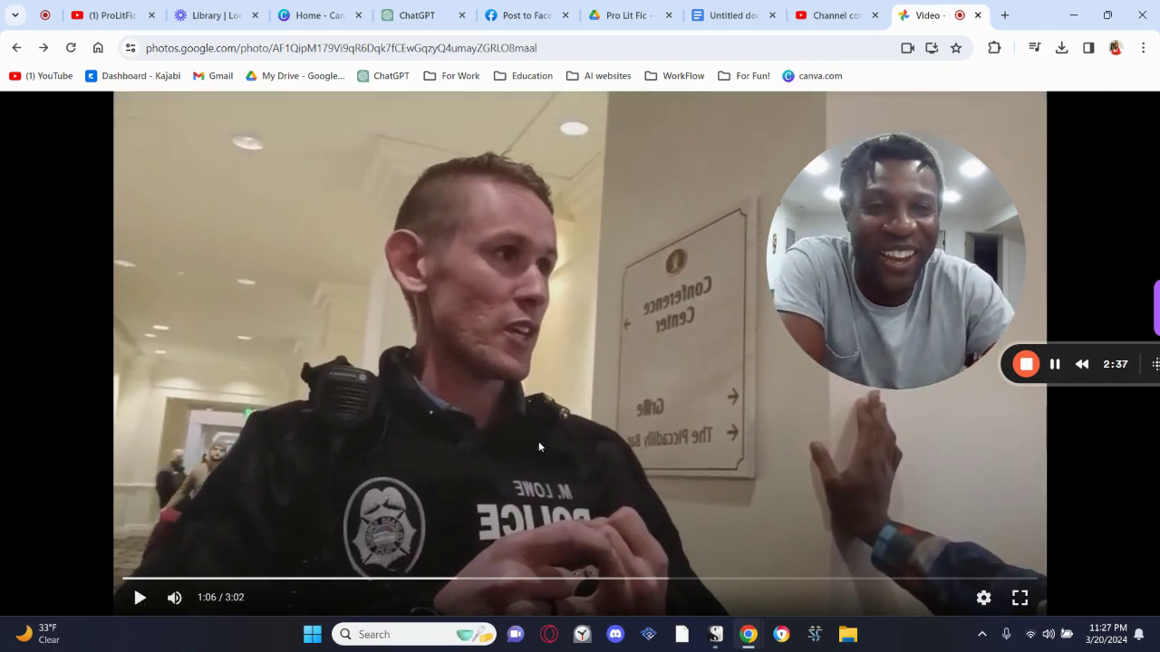
{"action": "mouse_move", "coordinate": [964, 126]}
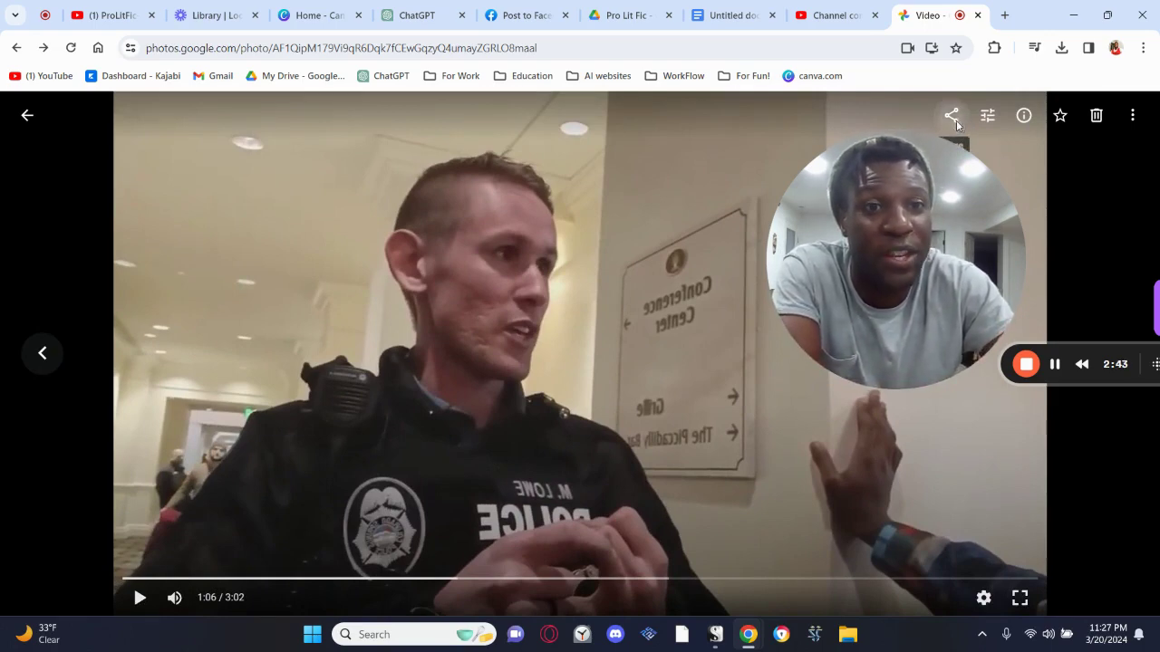
{"action": "left_click", "coordinate": [956, 120]}
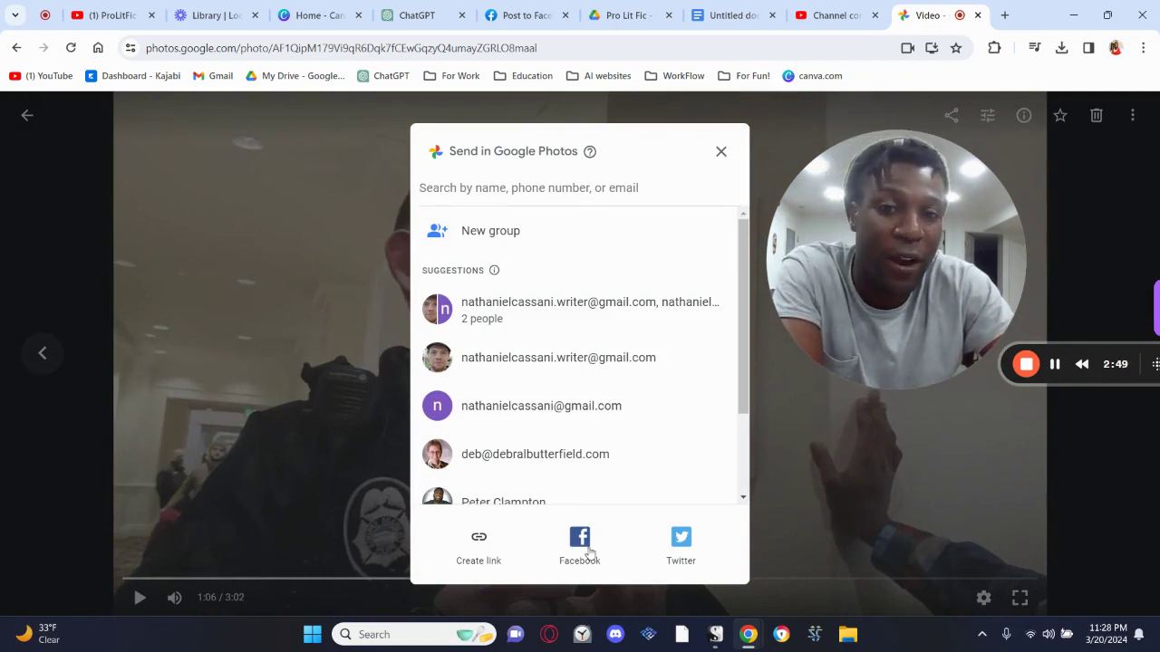
{"action": "left_click", "coordinate": [721, 153]}
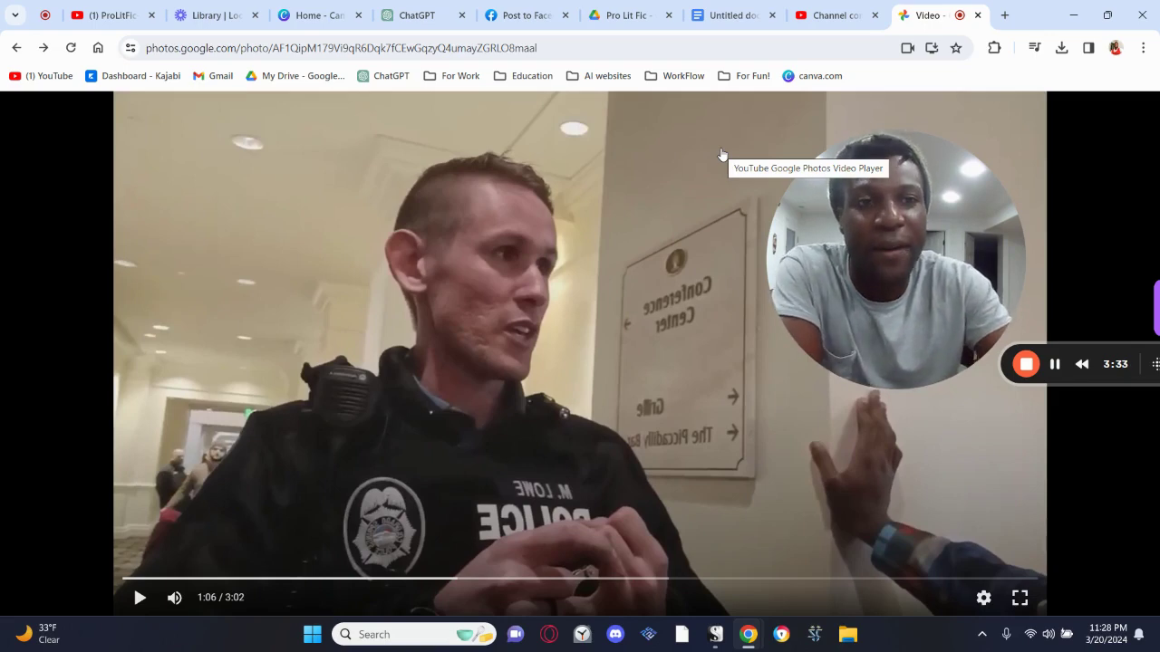
Check the ChatGPT conversation, opening and closing the AIPRM prompt library
{"action": "left_click", "coordinate": [113, 15]}
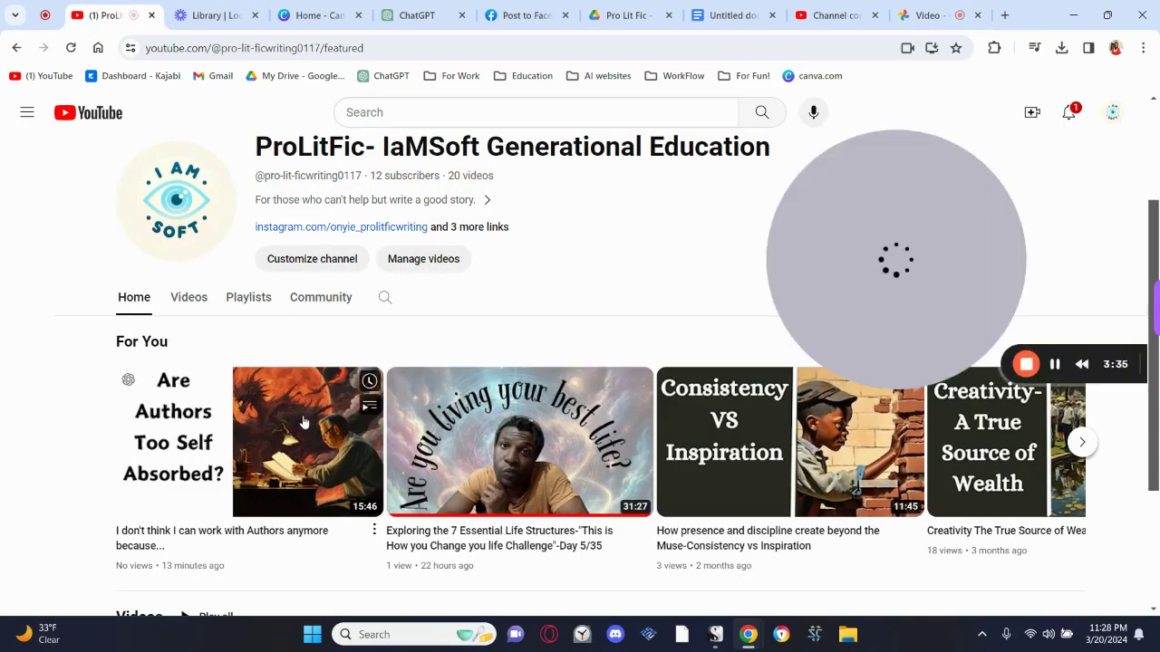
{"action": "left_click", "coordinate": [420, 26]}
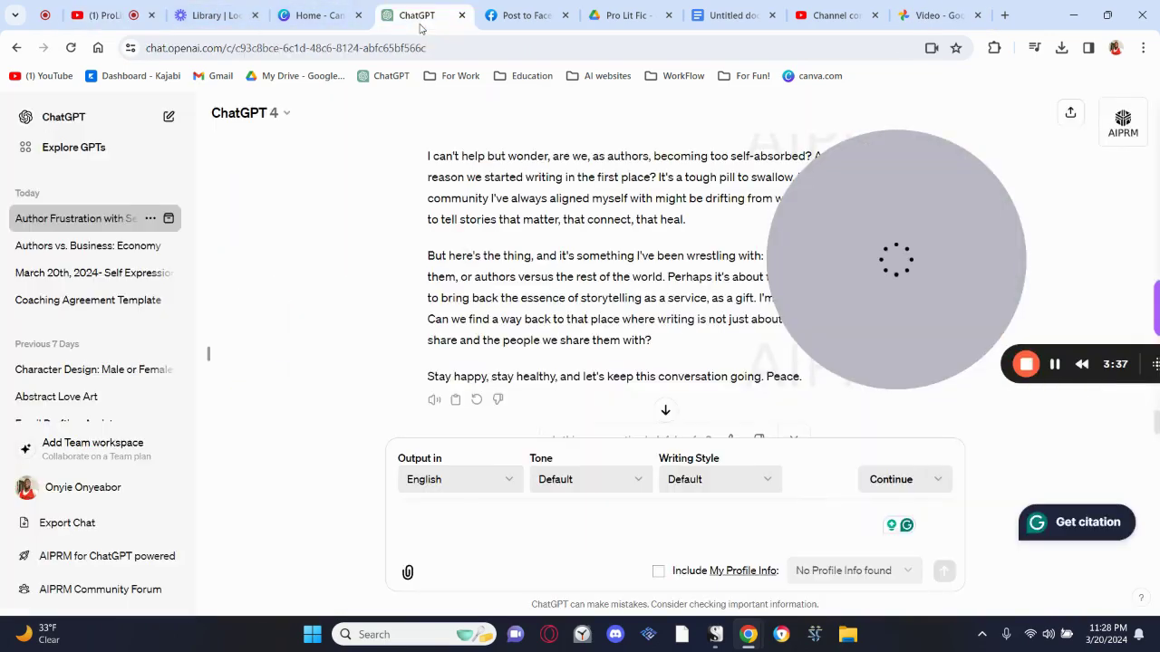
{"action": "left_click", "coordinate": [1119, 145]}
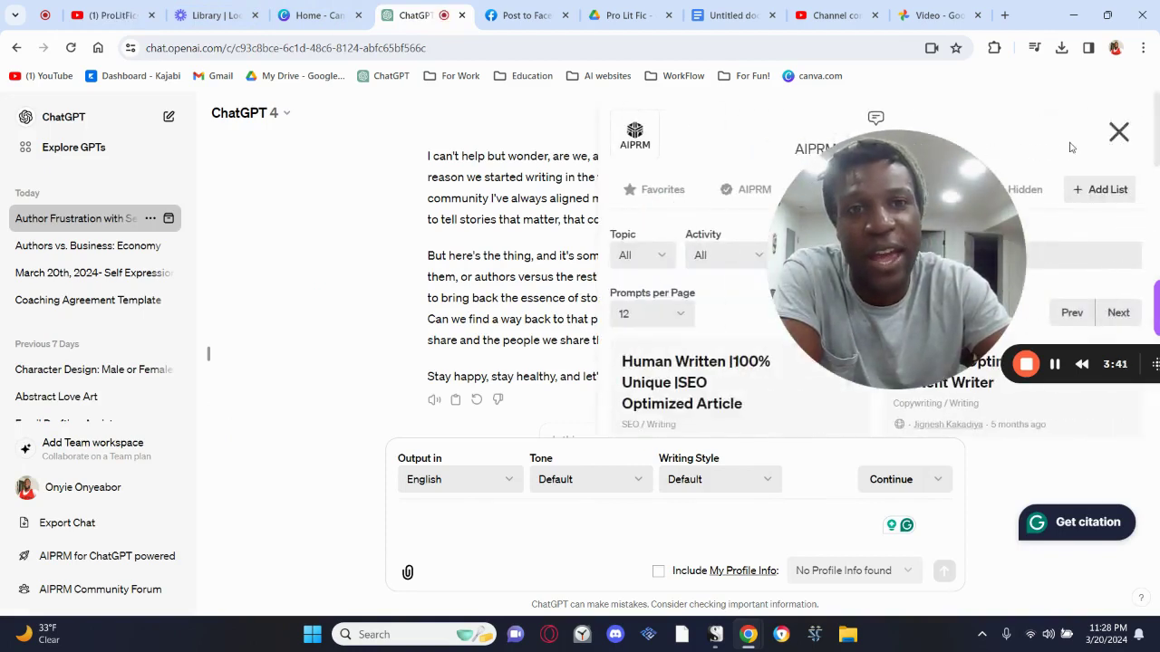
{"action": "left_click", "coordinate": [1117, 134]}
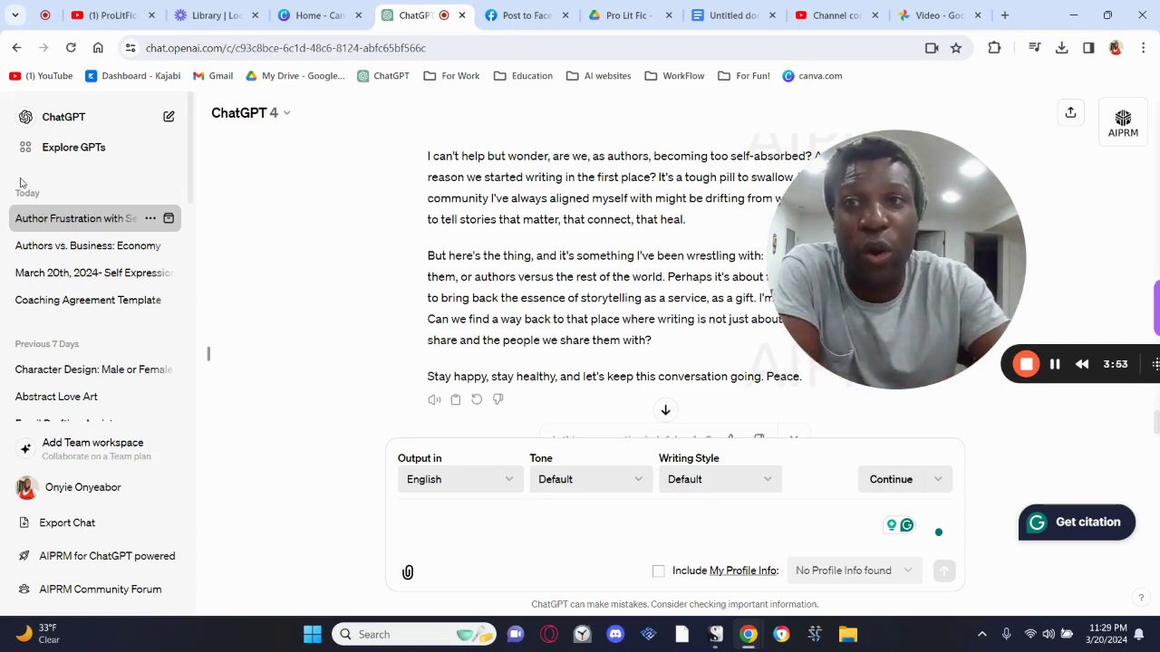
Send the channel's newest authors video to a new ChatGPT chat via the Glasp icon
{"action": "left_click", "coordinate": [116, 16]}
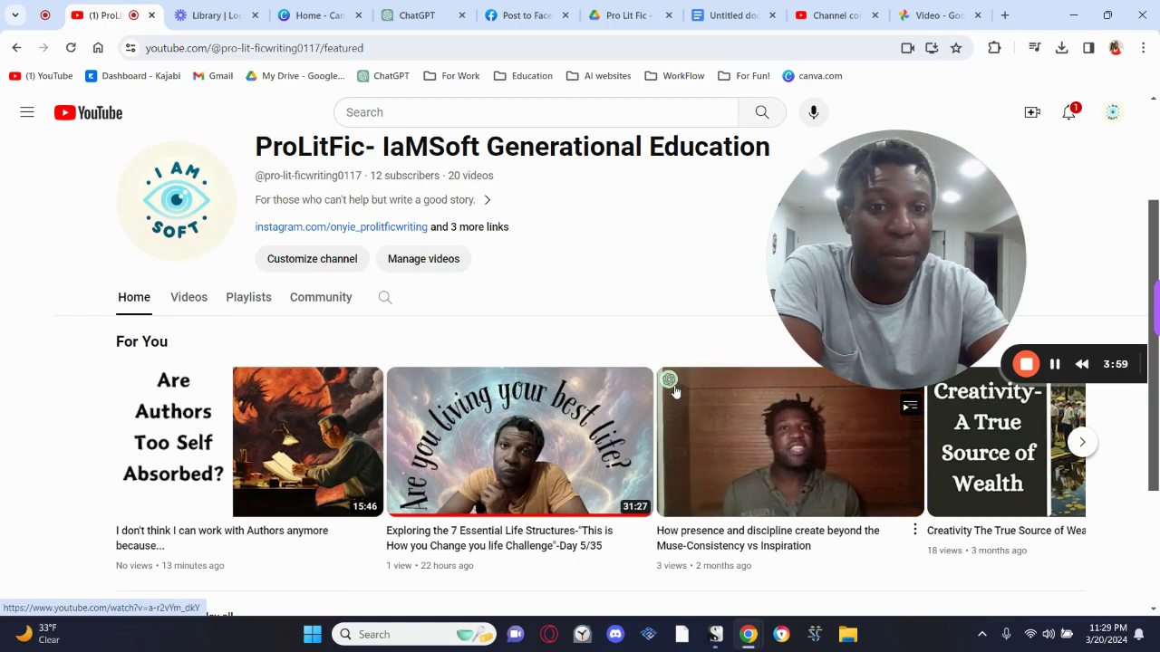
{"action": "mouse_move", "coordinate": [155, 394]}
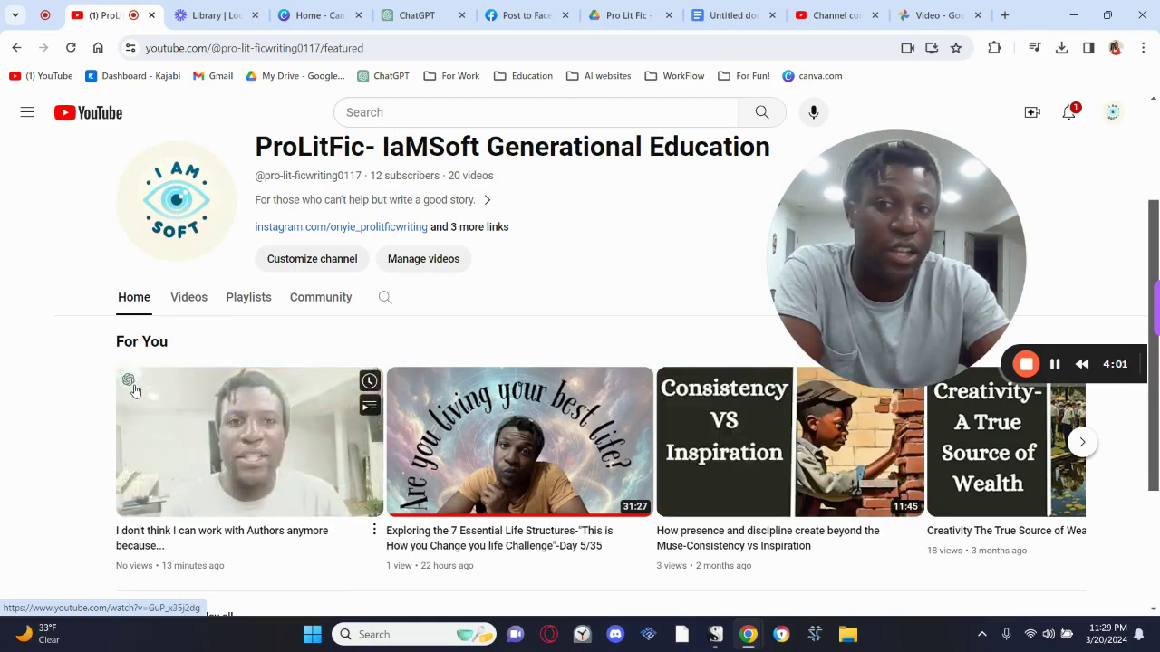
{"action": "left_click", "coordinate": [132, 386]}
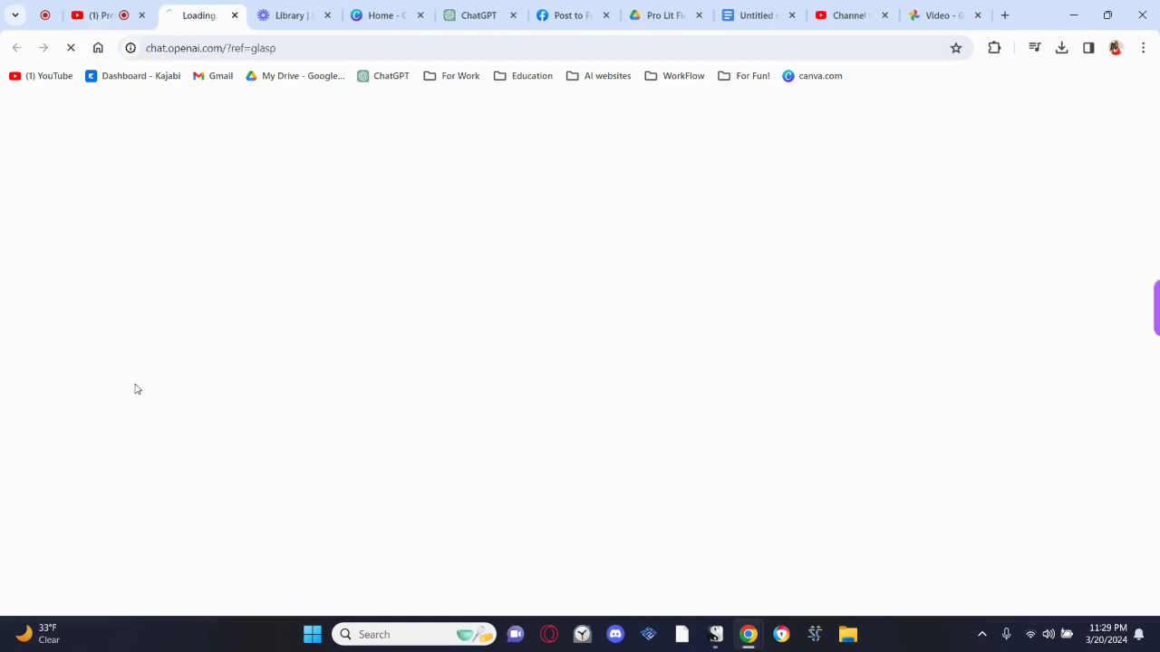
Close the duplicate ChatGPT tab, then paste and send the transcript. Review the five-bullet summary
{"action": "left_click", "coordinate": [513, 15]}
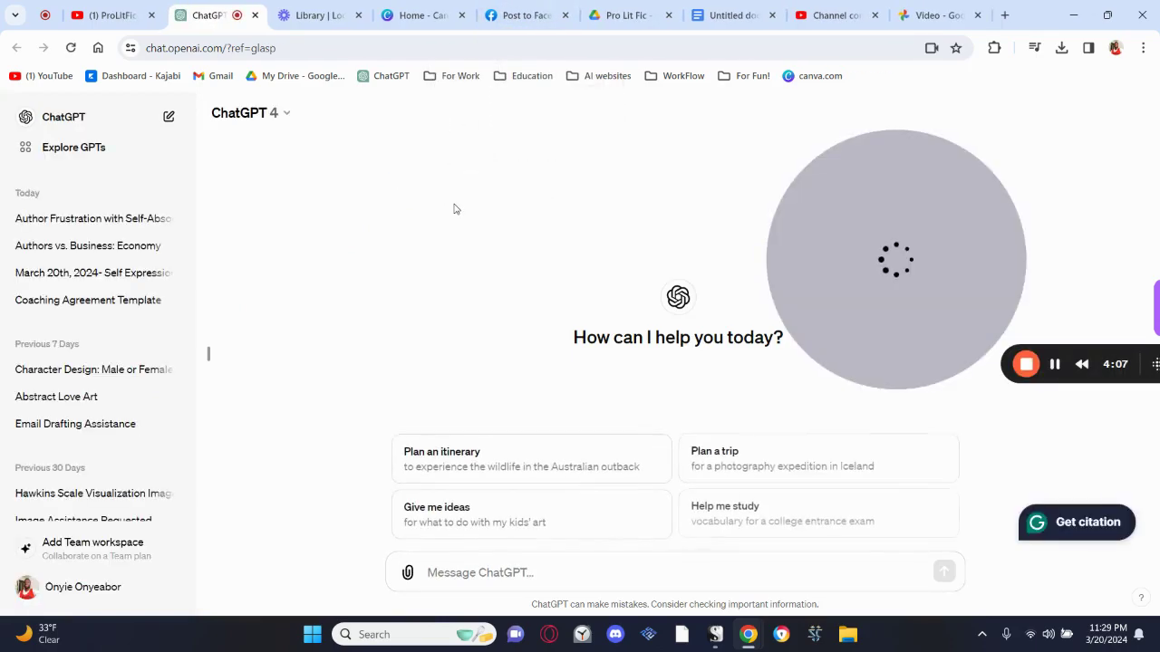
{"action": "key", "text": "ctrl+v"}
{"action": "key", "text": "Return"}
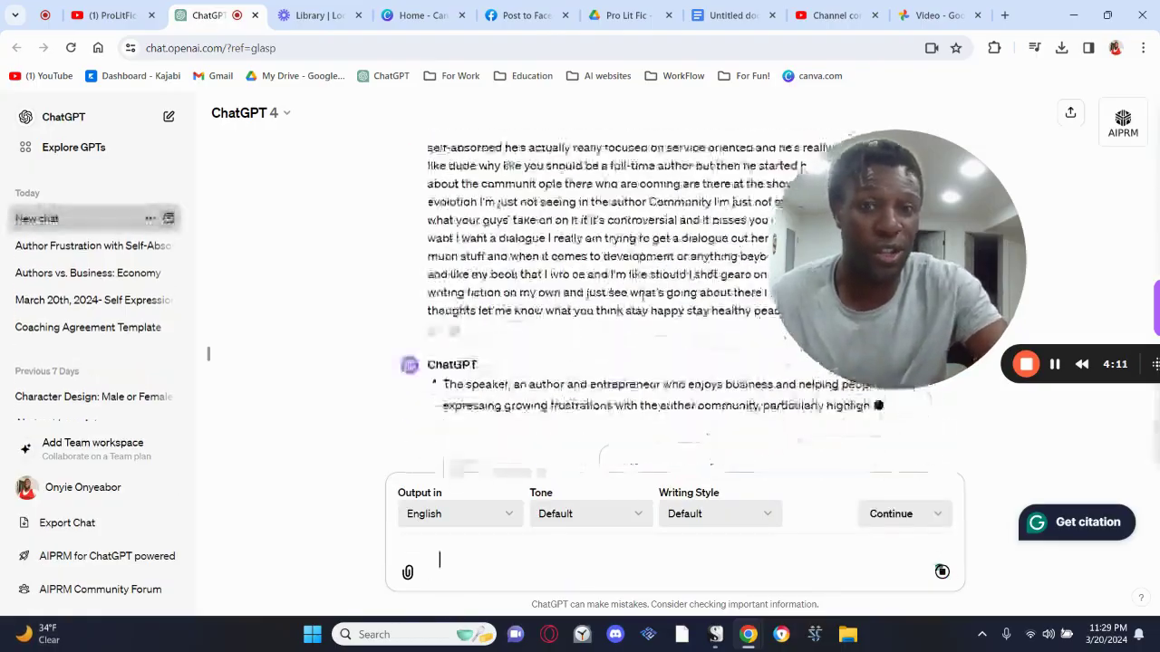
{"action": "scroll", "coordinate": [688, 299], "scroll_direction": "up", "scroll_amount": 10}
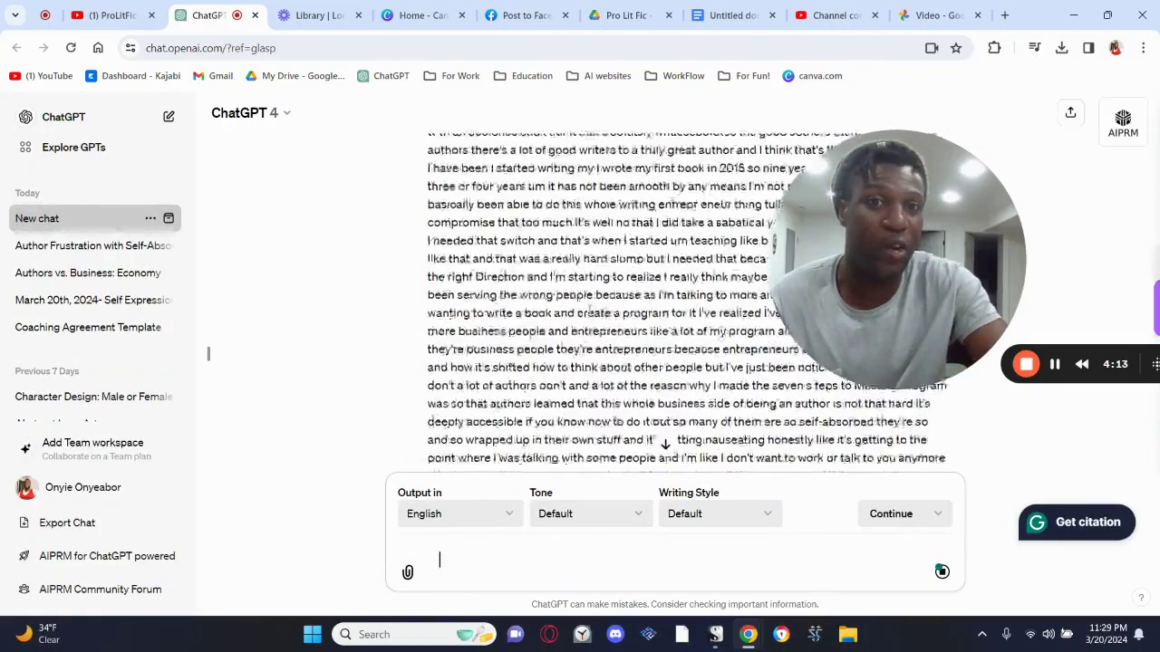
{"action": "scroll", "coordinate": [589, 310], "scroll_direction": "up", "scroll_amount": 8}
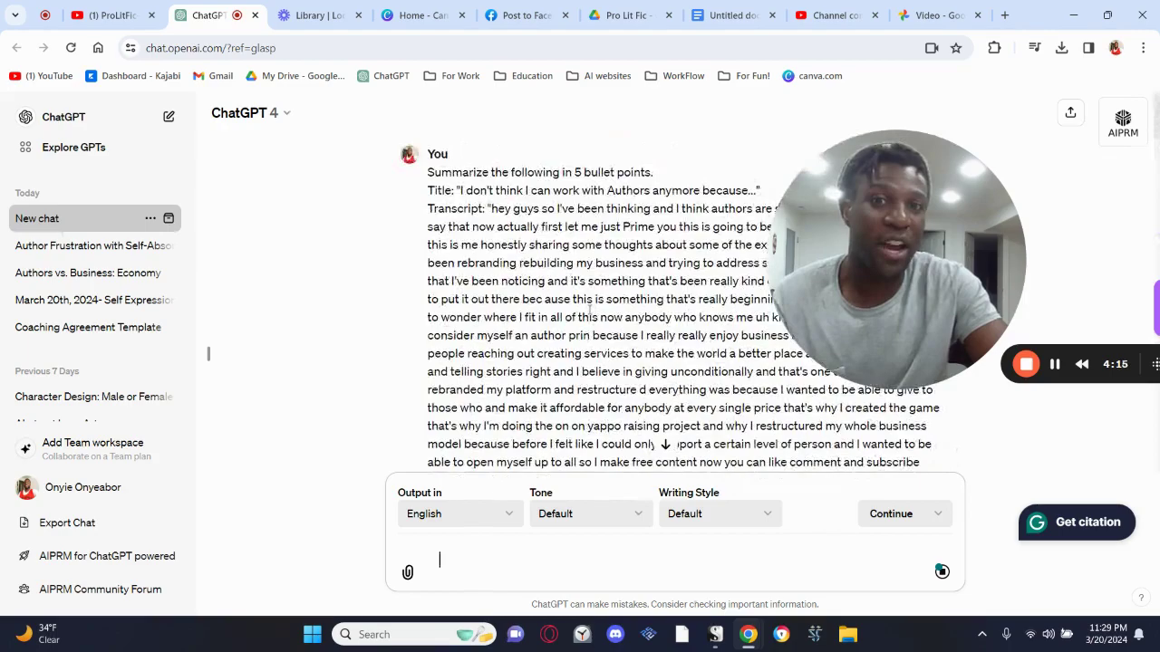
{"action": "scroll", "coordinate": [590, 311], "scroll_direction": "down", "scroll_amount": 15}
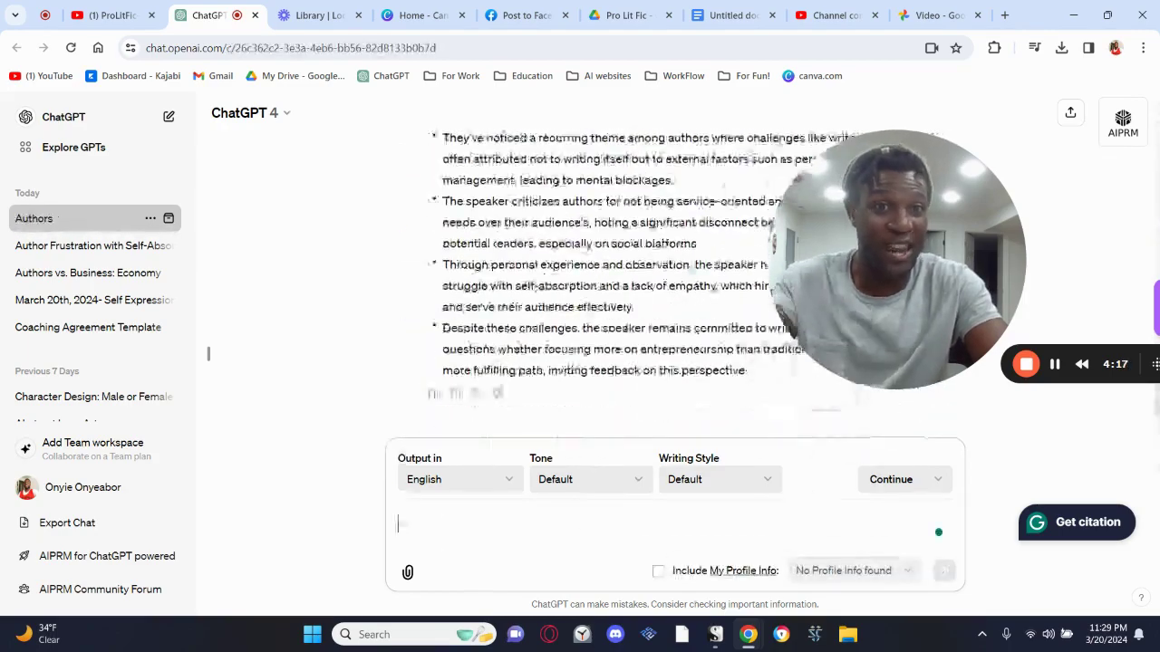
{"action": "scroll", "coordinate": [590, 311], "scroll_direction": "up", "scroll_amount": 3}
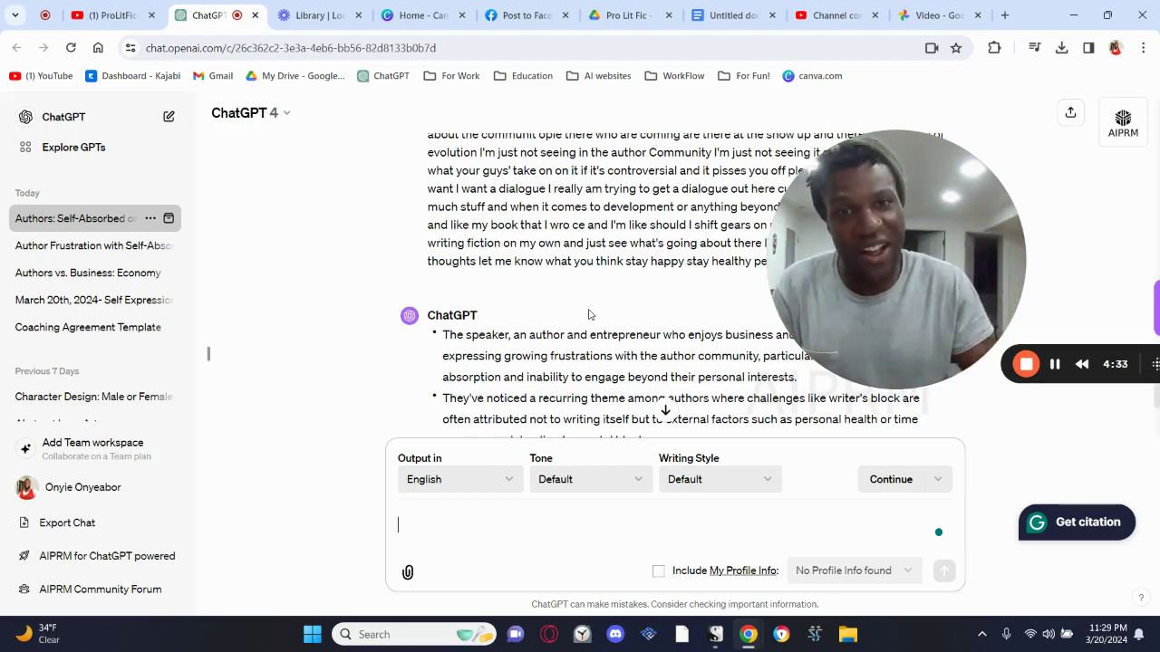
{"action": "scroll", "coordinate": [588, 314], "scroll_direction": "down", "scroll_amount": 3}
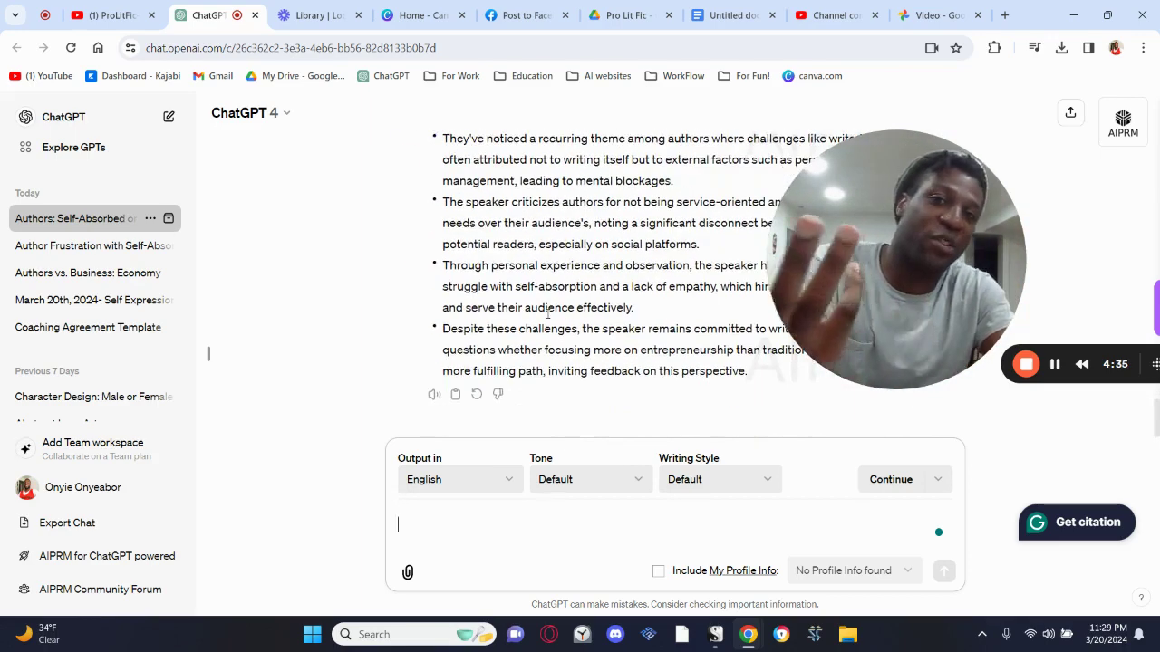
{"action": "scroll", "coordinate": [547, 314], "scroll_direction": "up", "scroll_amount": 2}
{"action": "scroll", "coordinate": [544, 308], "scroll_direction": "down", "scroll_amount": 2}
{"action": "scroll", "coordinate": [536, 308], "scroll_direction": "up", "scroll_amount": 1}
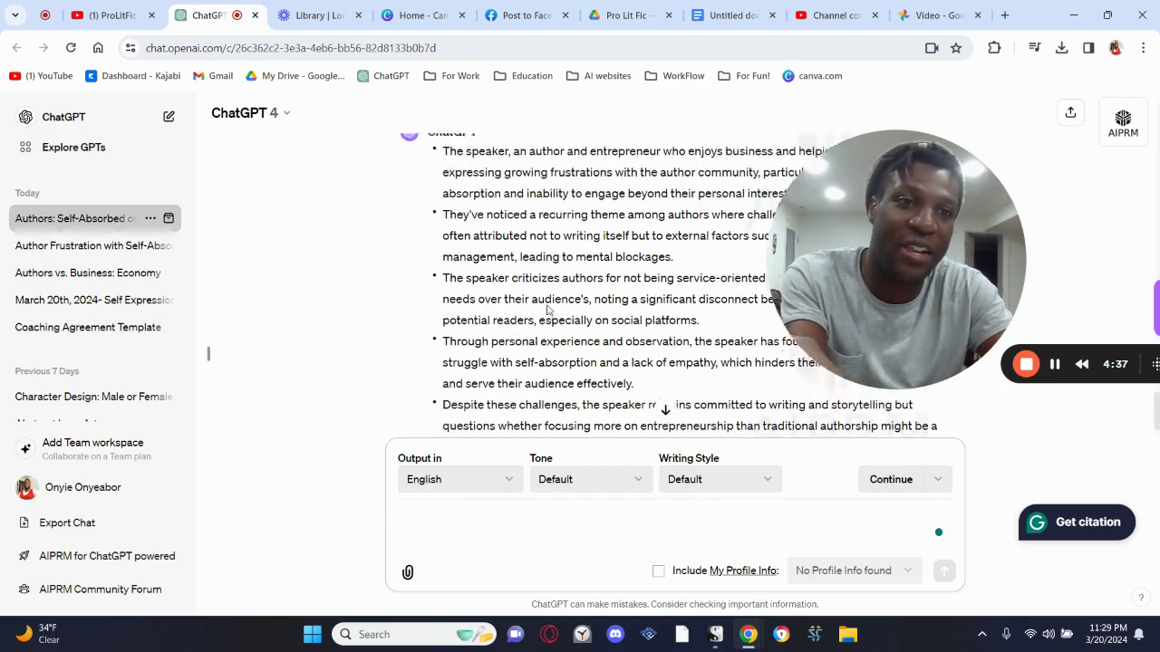
{"action": "scroll", "coordinate": [537, 301], "scroll_direction": "down", "scroll_amount": 2}
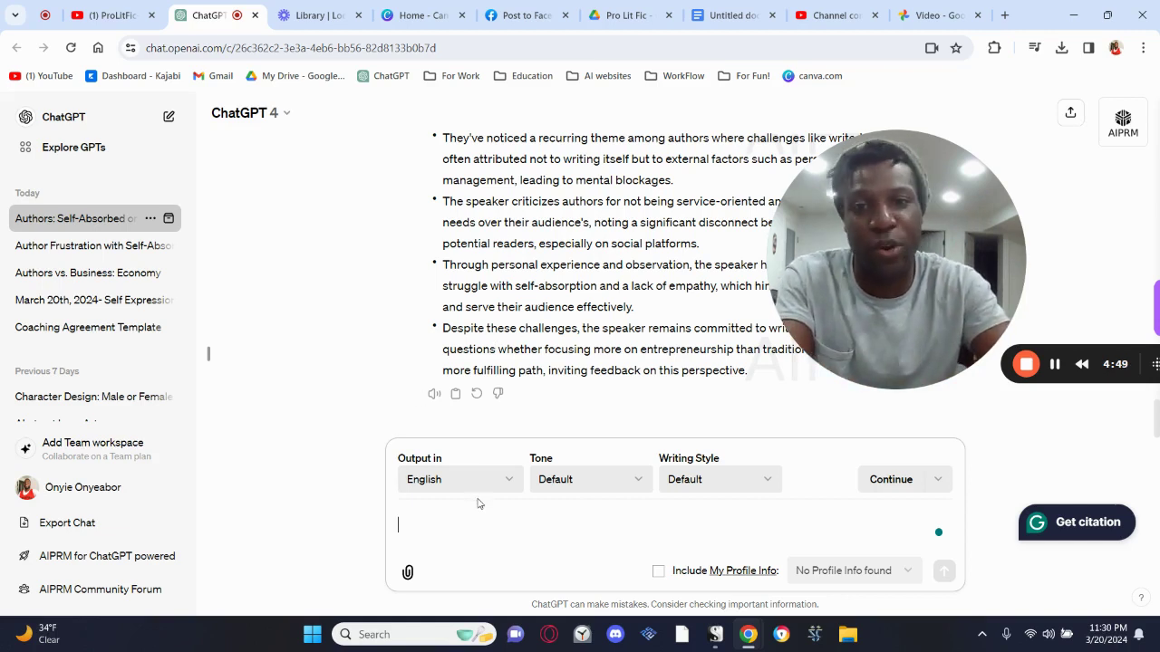
Open the earlier author-frustration chat and regenerate its first-person, roughly 400-word summary
{"action": "type", "text": "Hey "}
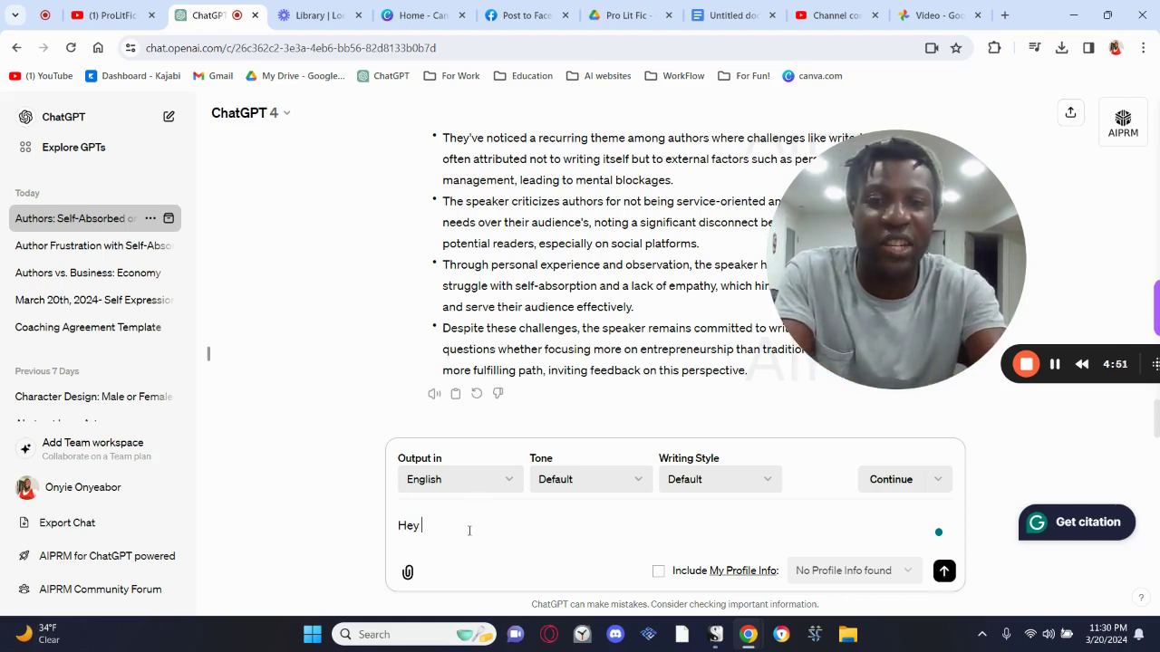
{"action": "type", "text": "GPt I would like"}
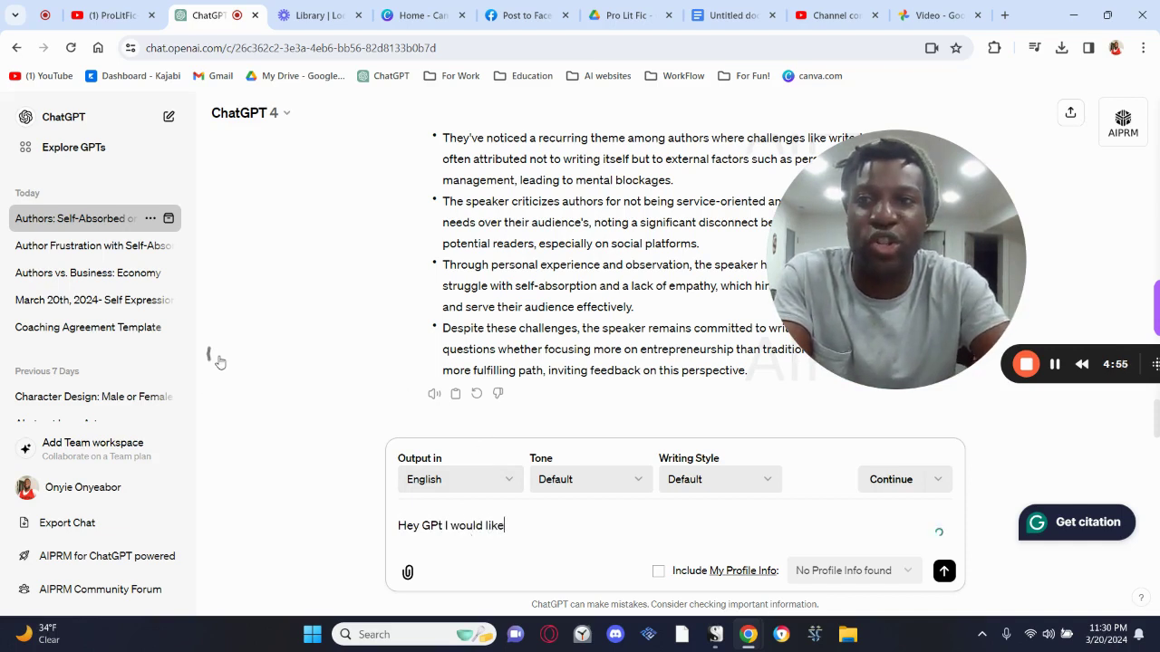
{"action": "left_click", "coordinate": [88, 246]}
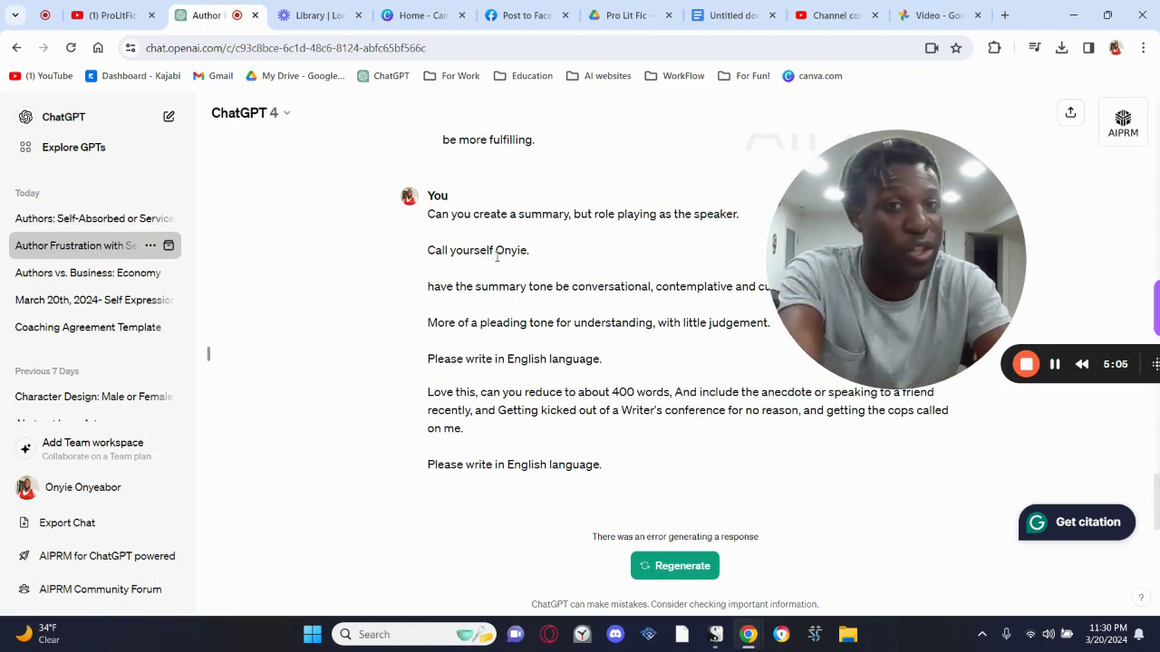
{"action": "left_click_drag", "start_coordinate": [934, 249], "coordinate": [198, 178]}
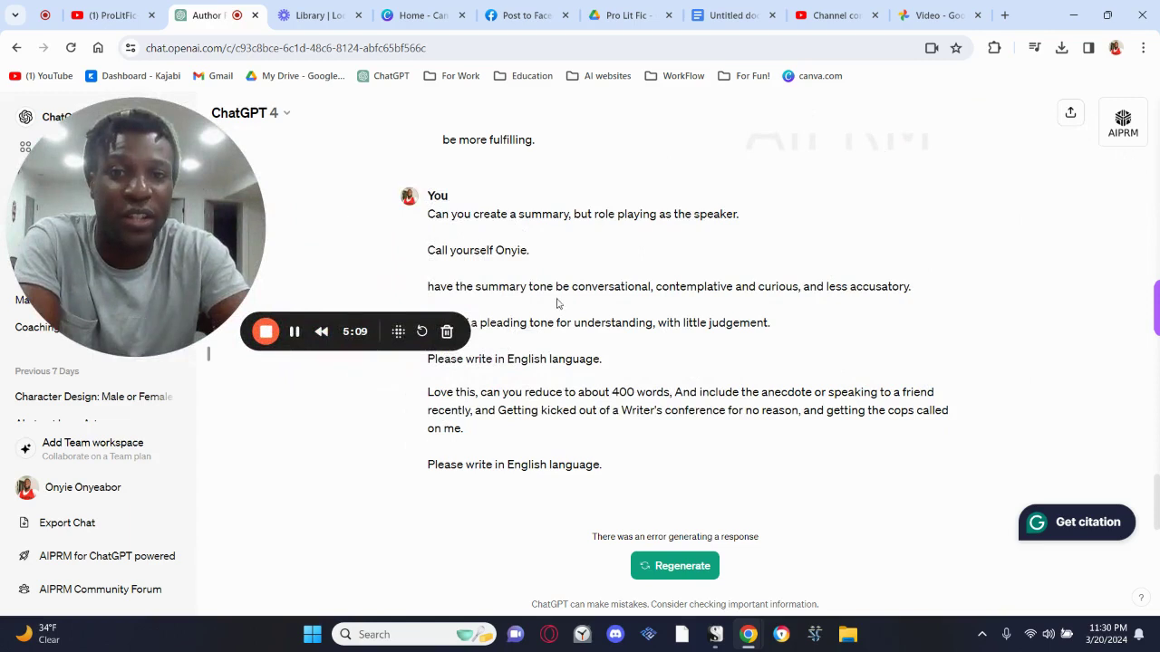
{"action": "left_click_drag", "start_coordinate": [464, 340], "coordinate": [391, 598]}
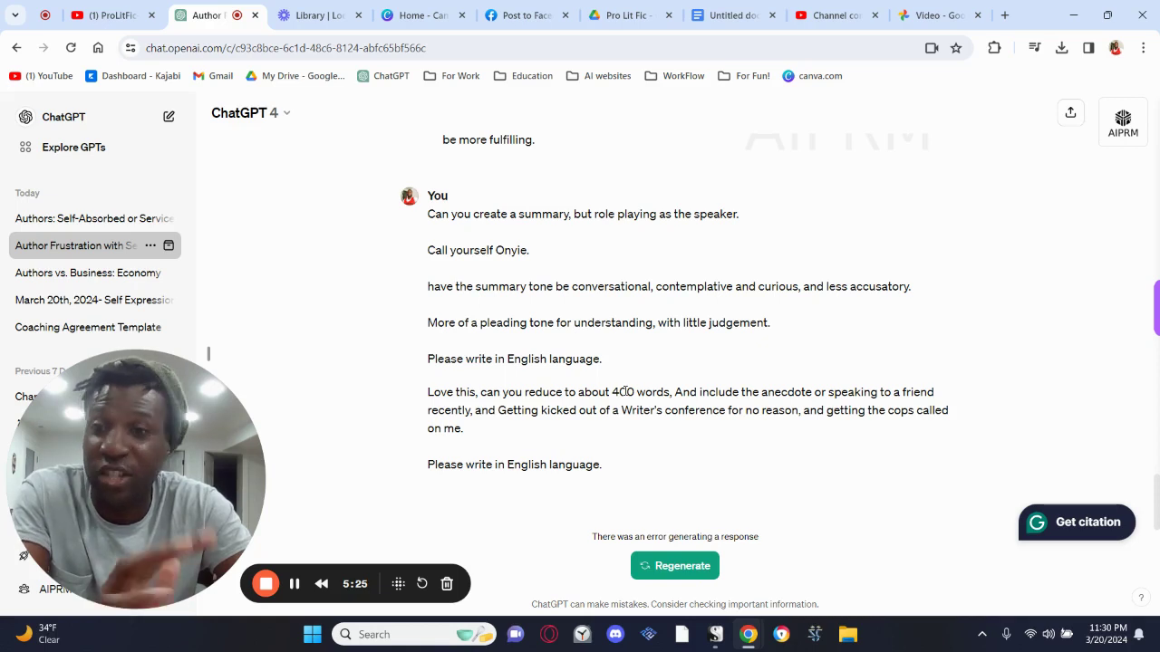
{"action": "scroll", "coordinate": [616, 456], "scroll_direction": "up", "scroll_amount": 1}
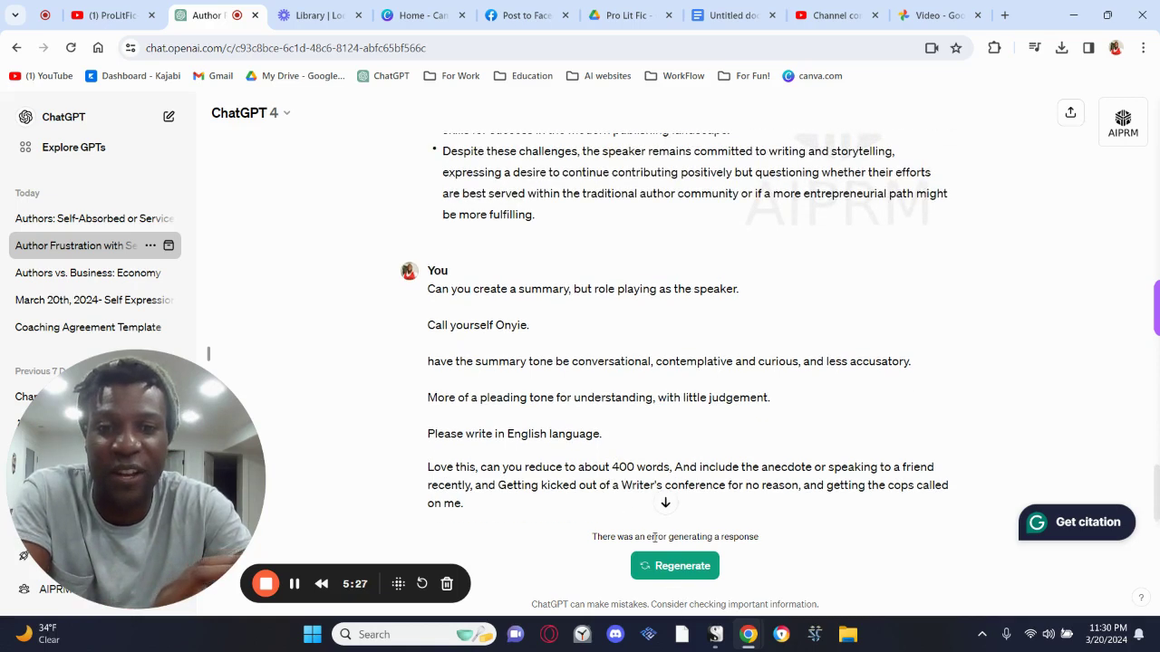
{"action": "left_click", "coordinate": [678, 566]}
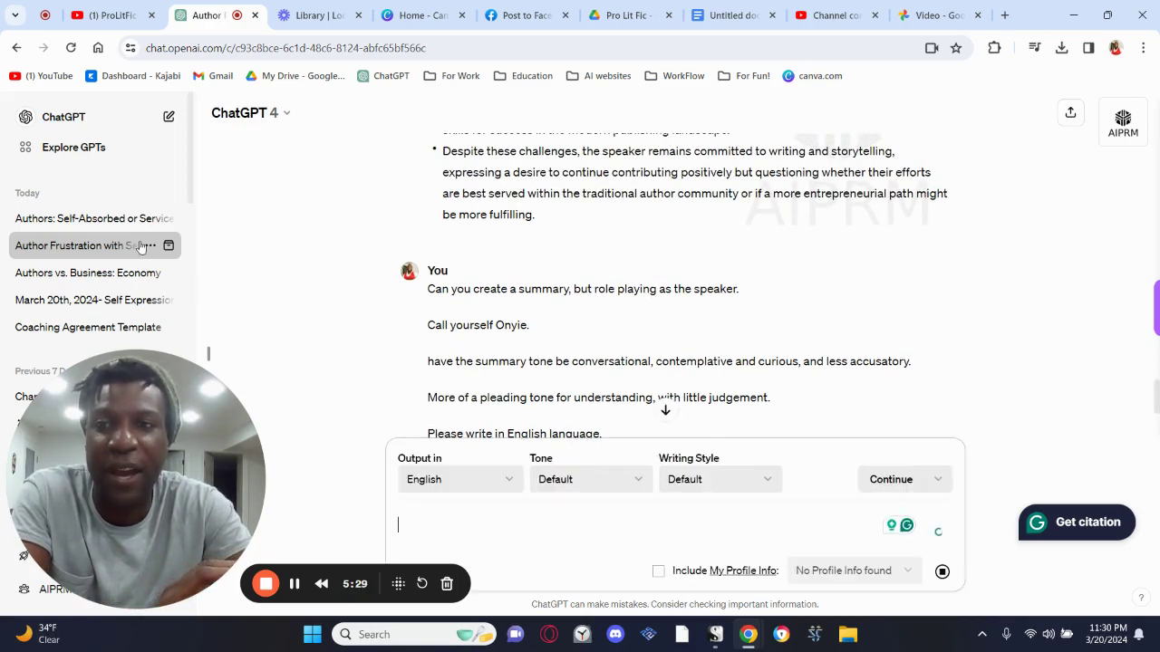
Compare with the other self-absorbed-authors chat, then bring up the untitled post document
{"action": "left_click", "coordinate": [91, 218]}
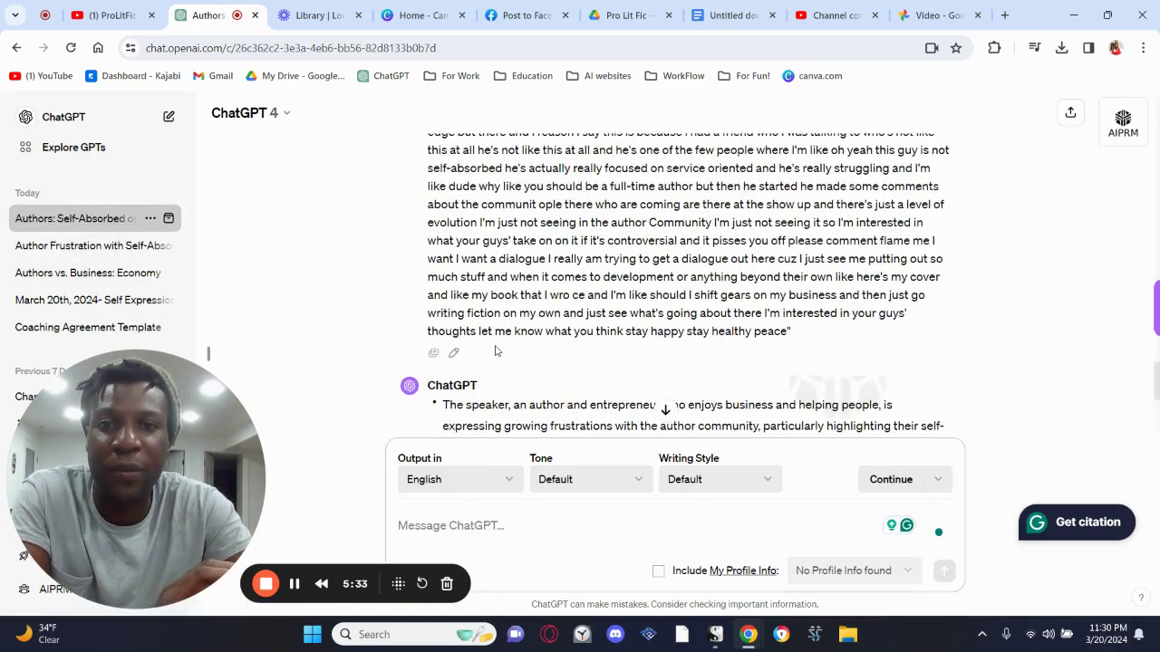
{"action": "left_click", "coordinate": [114, 241]}
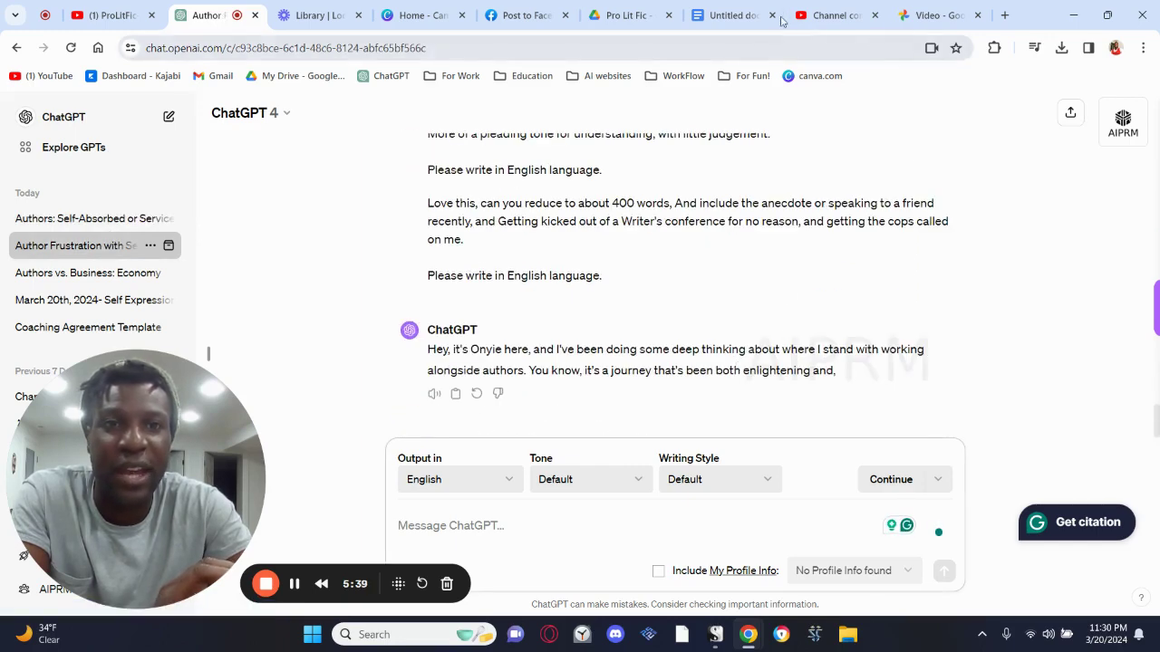
{"action": "left_click", "coordinate": [733, 15]}
Rename the untitled post document to 'March 2024'
{"action": "left_click", "coordinate": [508, 367]}
{"action": "scroll", "coordinate": [507, 367], "scroll_direction": "up", "scroll_amount": 15}
{"action": "scroll", "coordinate": [507, 367], "scroll_direction": "up", "scroll_amount": 3}
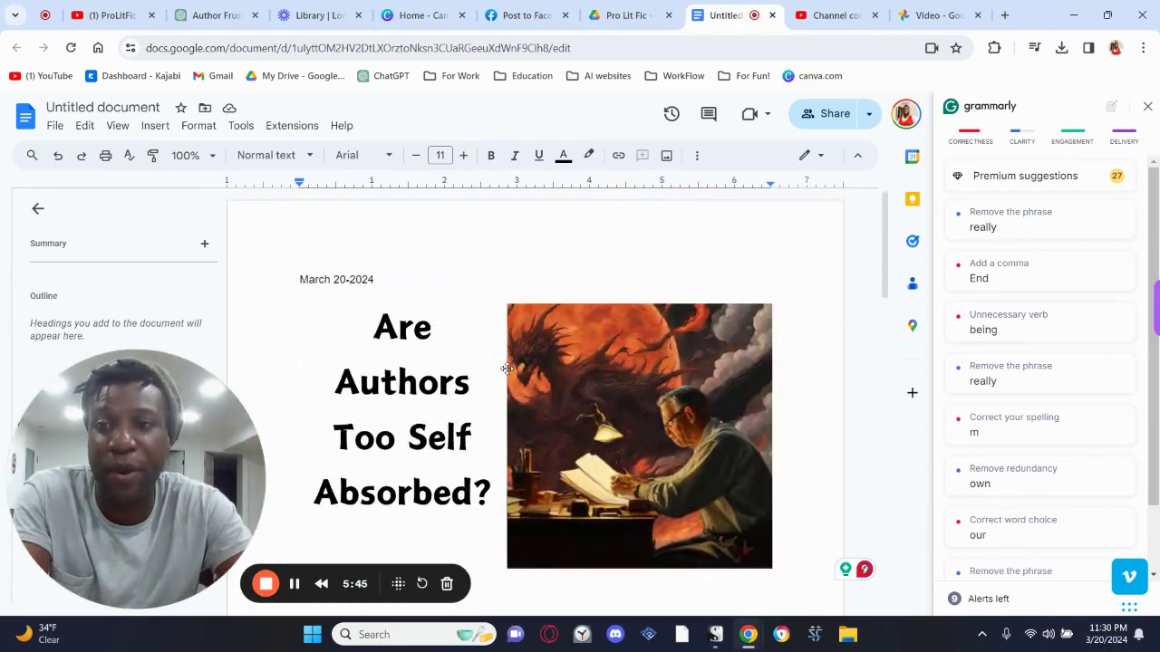
{"action": "left_click", "coordinate": [113, 107]}
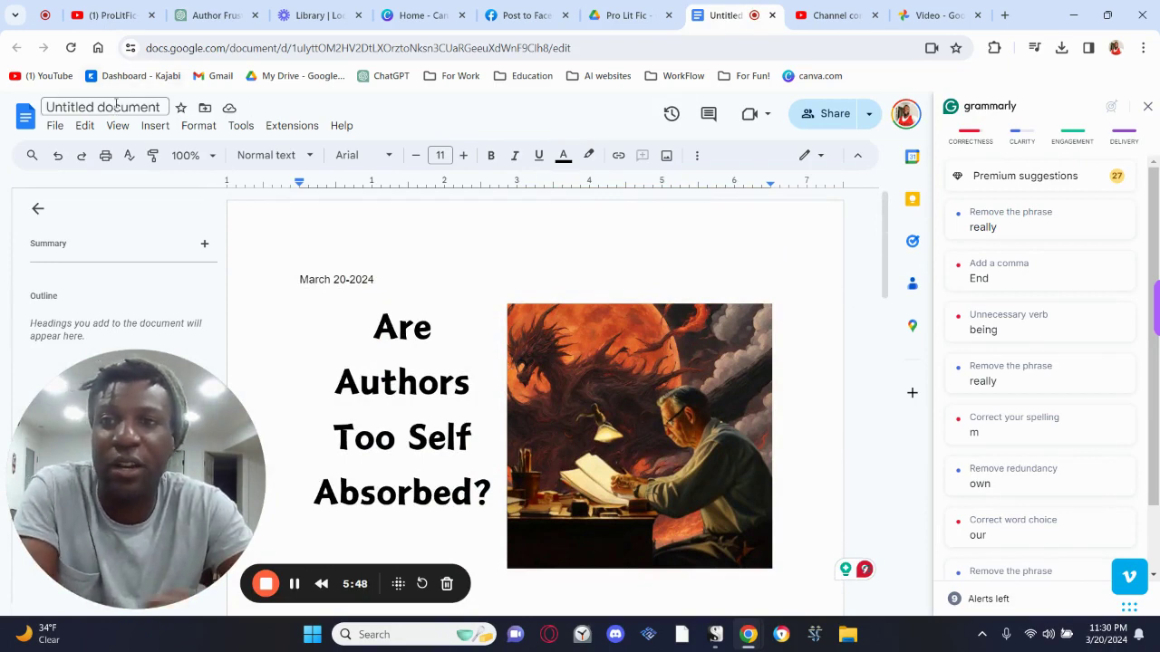
{"action": "left_click", "coordinate": [109, 106]}
{"action": "key", "text": "BackSpace"}
{"action": "key", "text": "BackSpace"}
{"action": "key", "text": "BackSpace"}
{"action": "key", "text": "BackSpace"}
{"action": "type", "text": "po"}
{"action": "key", "text": "BackSpace"}
{"action": "key", "text": "BackSpace"}
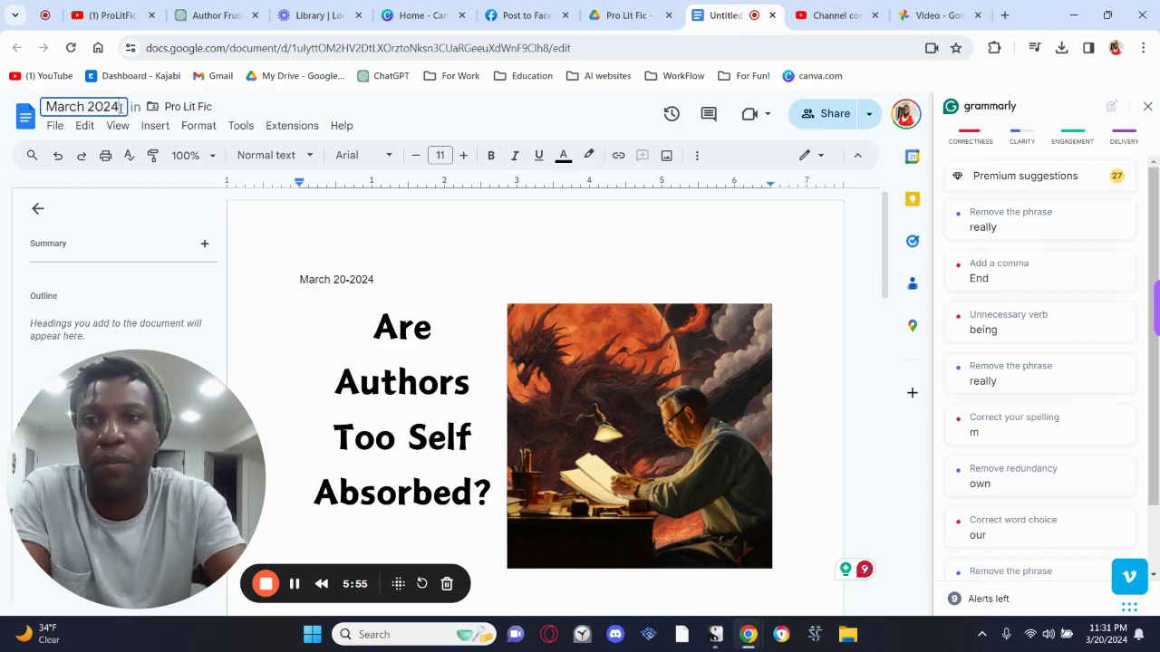
{"action": "left_click", "coordinate": [444, 310]}
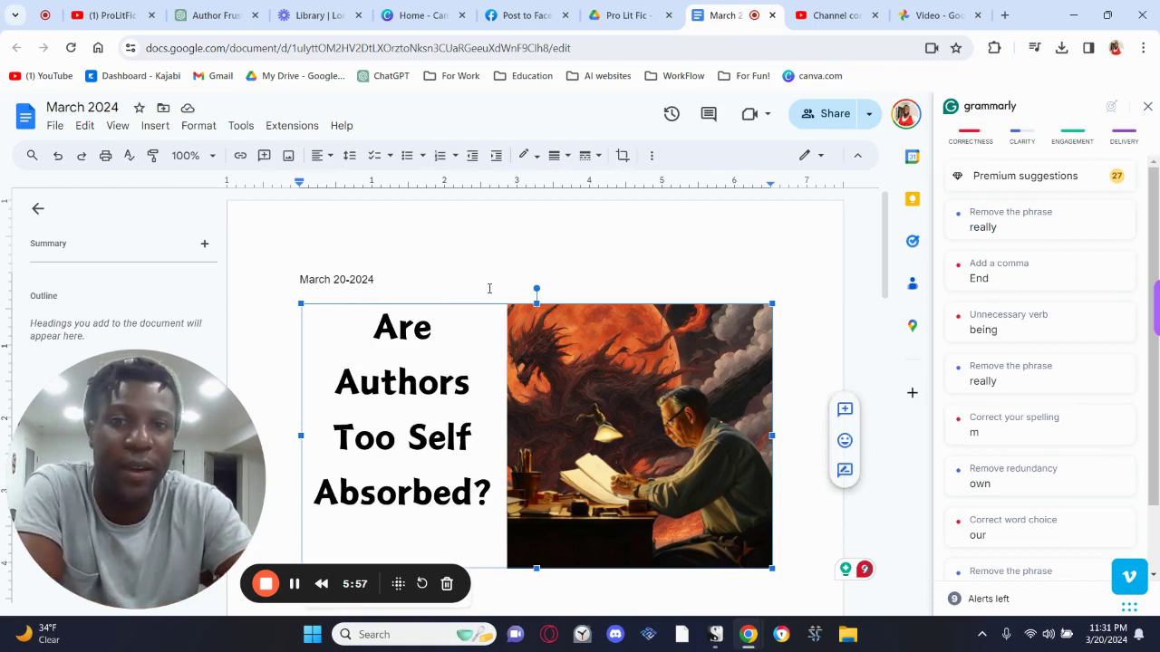
Format the 'March 20-2024' date line as Heading 1
{"action": "left_click", "coordinate": [453, 284]}
{"action": "left_click_drag", "start_coordinate": [411, 278], "coordinate": [248, 286]}
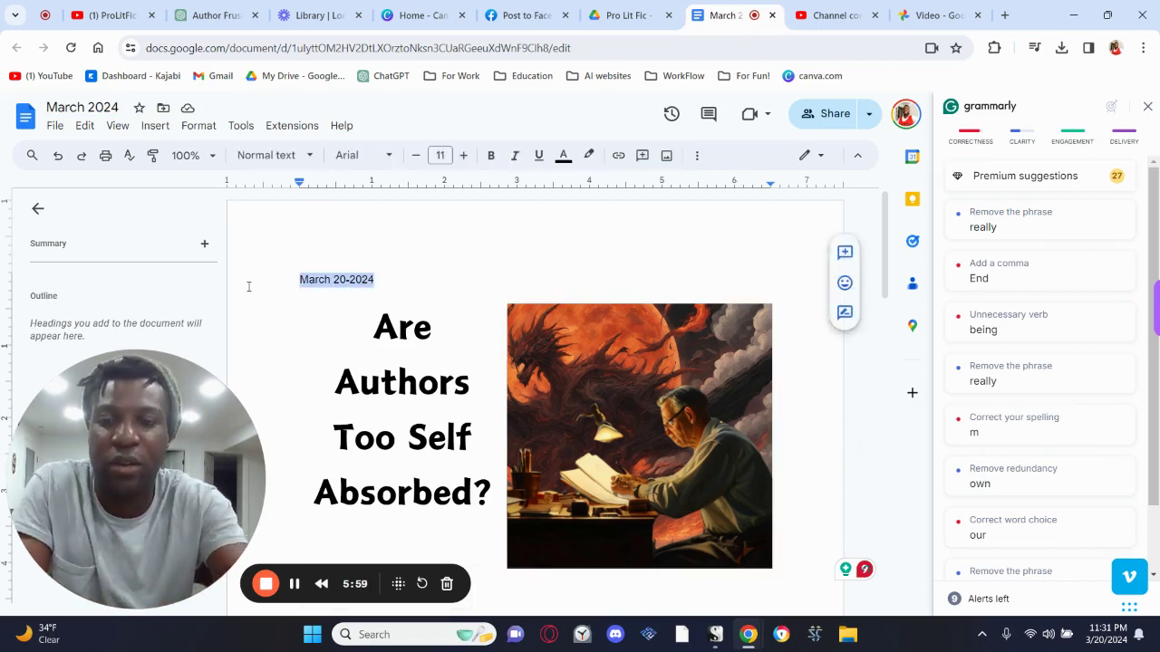
{"action": "key", "text": "ctrl+alt+1"}
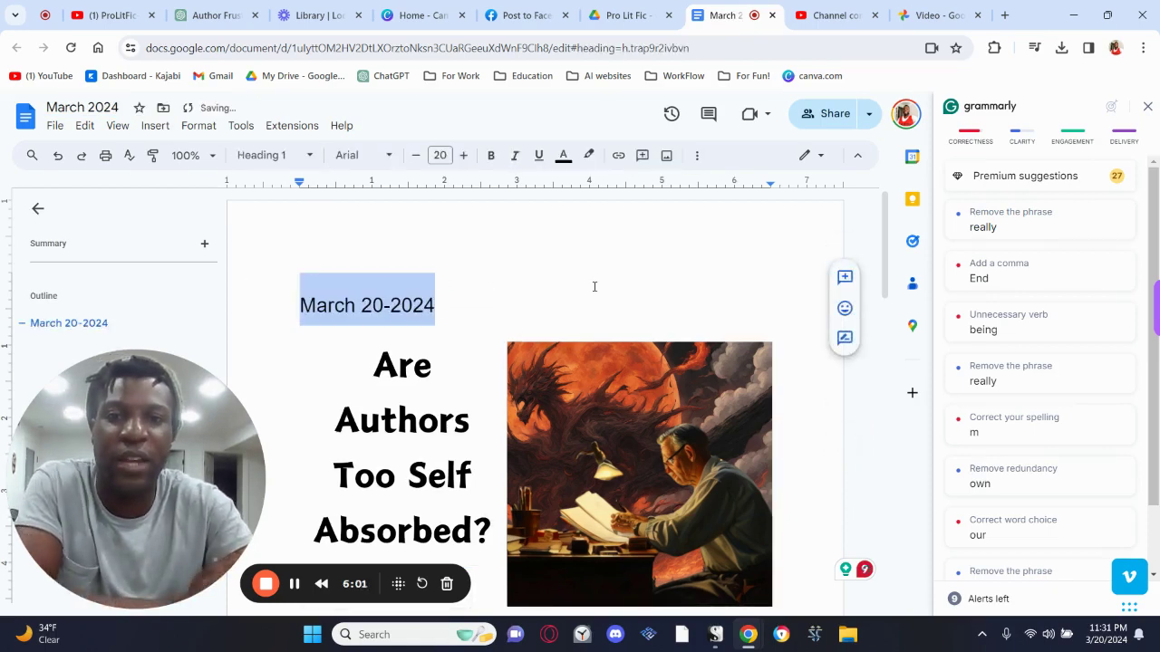
Review the post, then select its body from 'Hey everyone,' through the closing 'Peace.'
{"action": "left_click", "coordinate": [594, 287]}
{"action": "scroll", "coordinate": [592, 286], "scroll_direction": "down", "scroll_amount": 4}
{"action": "scroll", "coordinate": [592, 286], "scroll_direction": "up", "scroll_amount": 1}
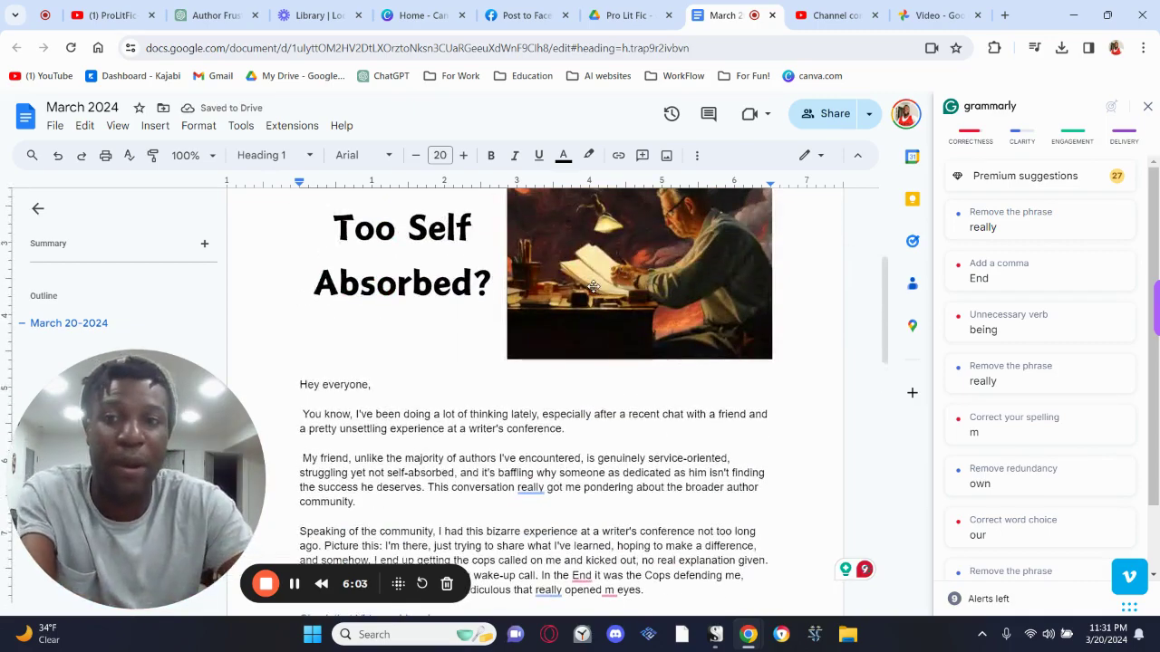
{"action": "scroll", "coordinate": [592, 286], "scroll_direction": "down", "scroll_amount": 2}
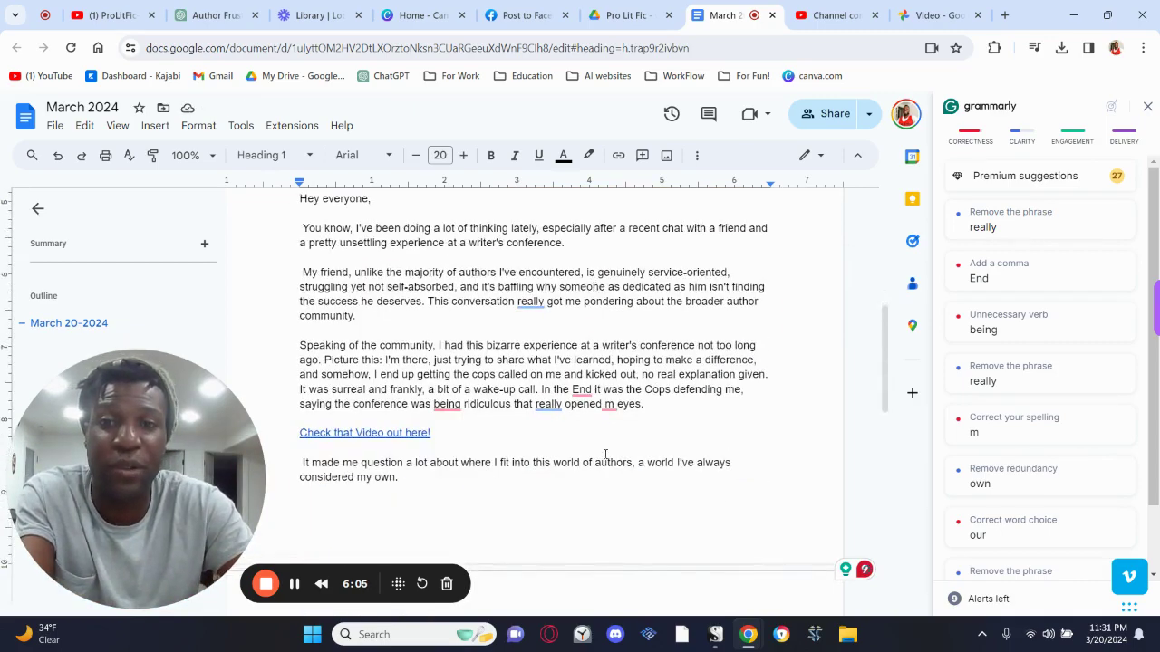
{"action": "scroll", "coordinate": [604, 453], "scroll_direction": "down", "scroll_amount": 4}
{"action": "scroll", "coordinate": [605, 454], "scroll_direction": "up", "scroll_amount": 5}
{"action": "scroll", "coordinate": [605, 454], "scroll_direction": "up", "scroll_amount": 1}
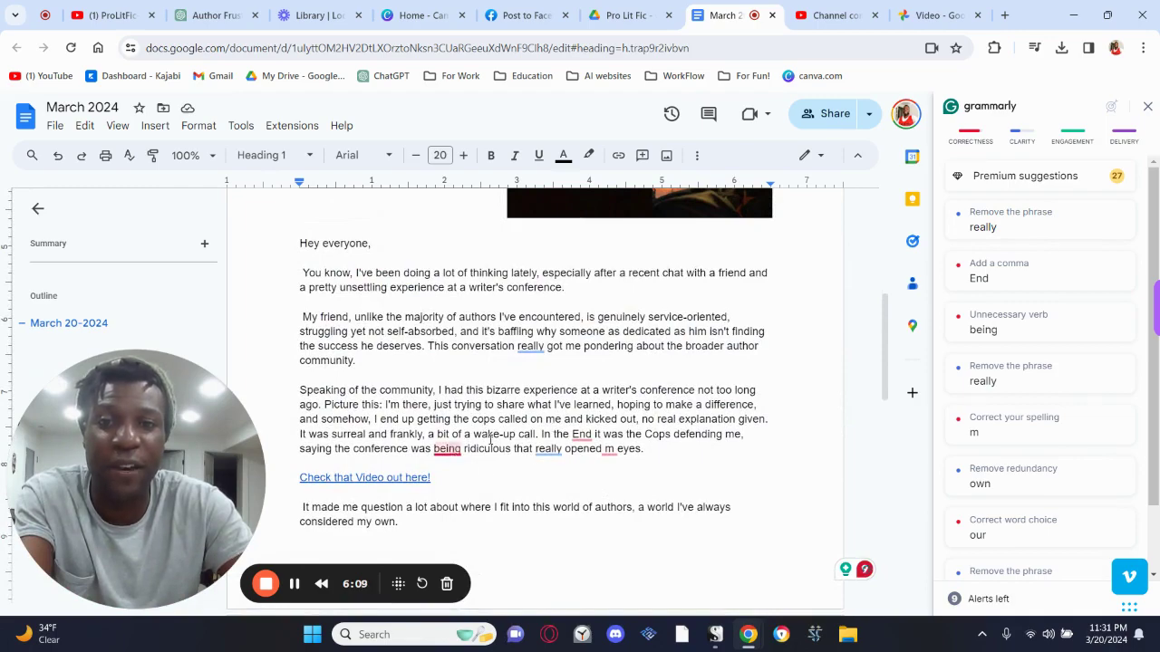
{"action": "scroll", "coordinate": [497, 433], "scroll_direction": "down", "scroll_amount": 8}
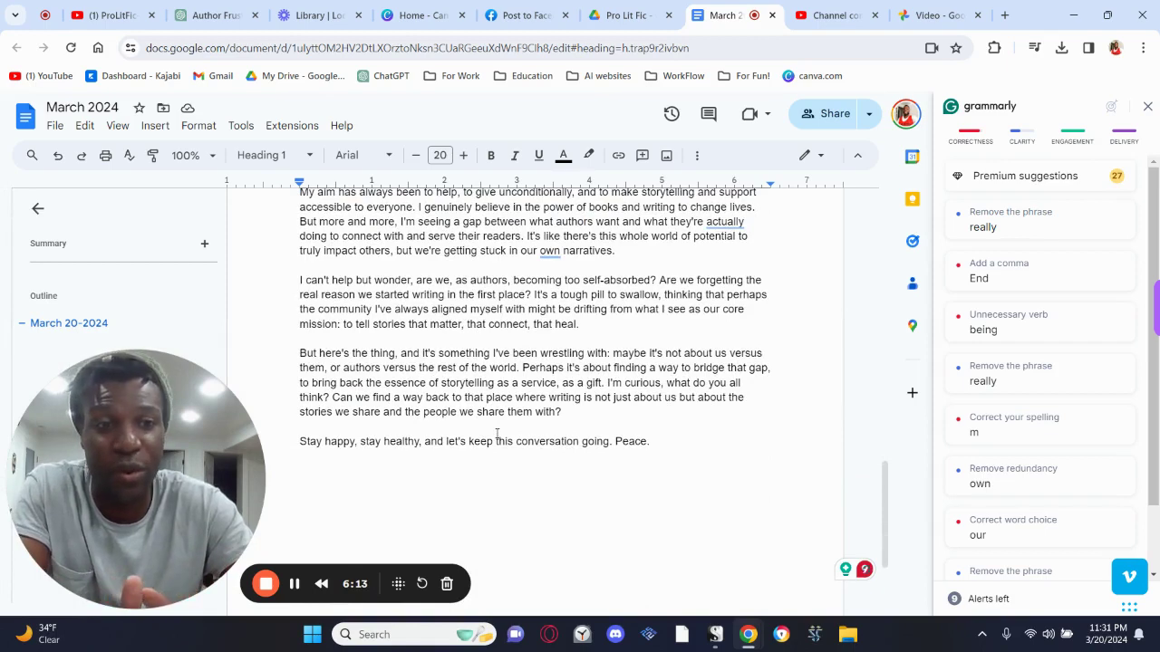
{"action": "scroll", "coordinate": [496, 433], "scroll_direction": "up", "scroll_amount": 10}
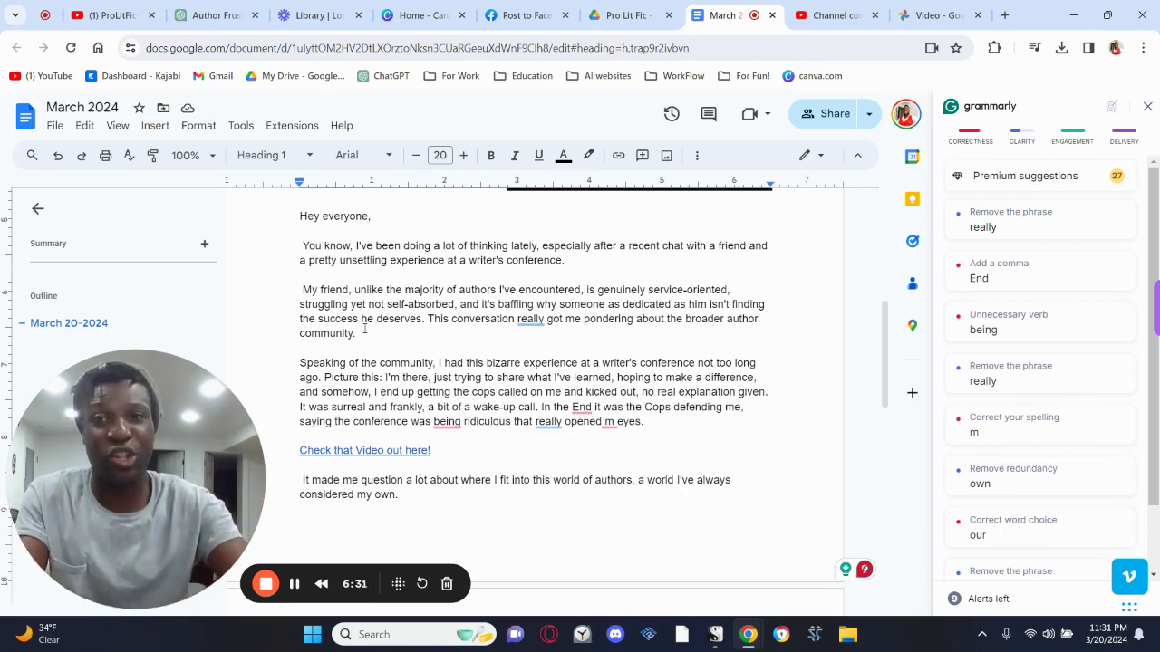
{"action": "left_click_drag", "start_coordinate": [301, 219], "coordinate": [657, 536]}
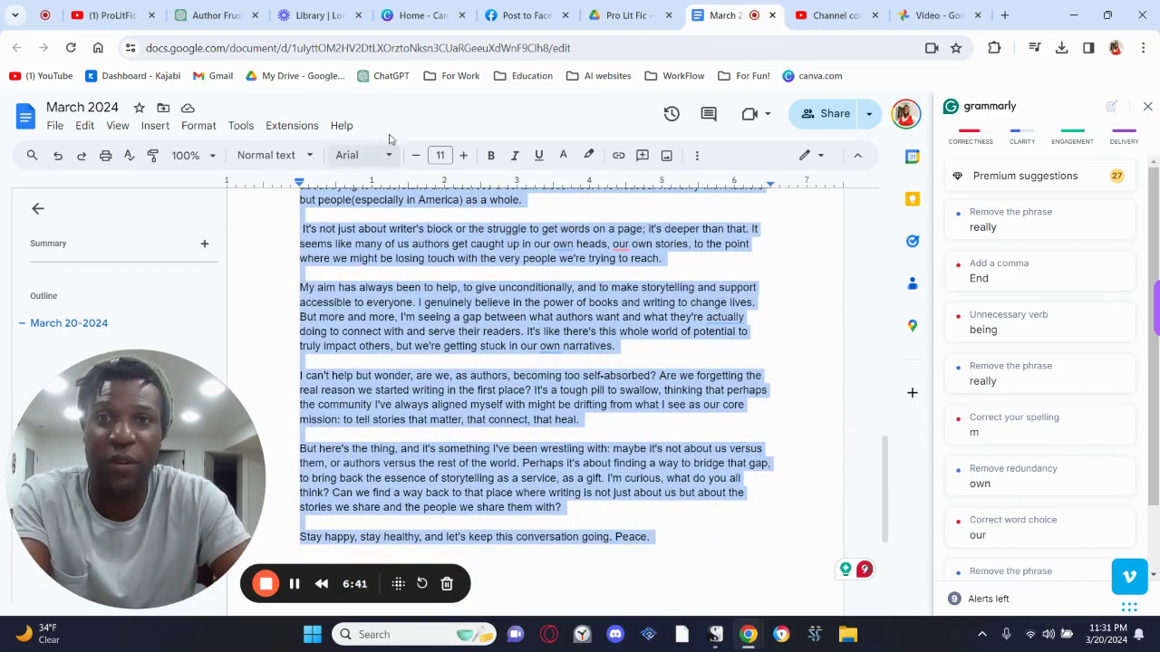
Confirm the 15:46 authors video is on the YouTube channel, then return to 'March 2024'
{"action": "left_click", "coordinate": [530, 16]}
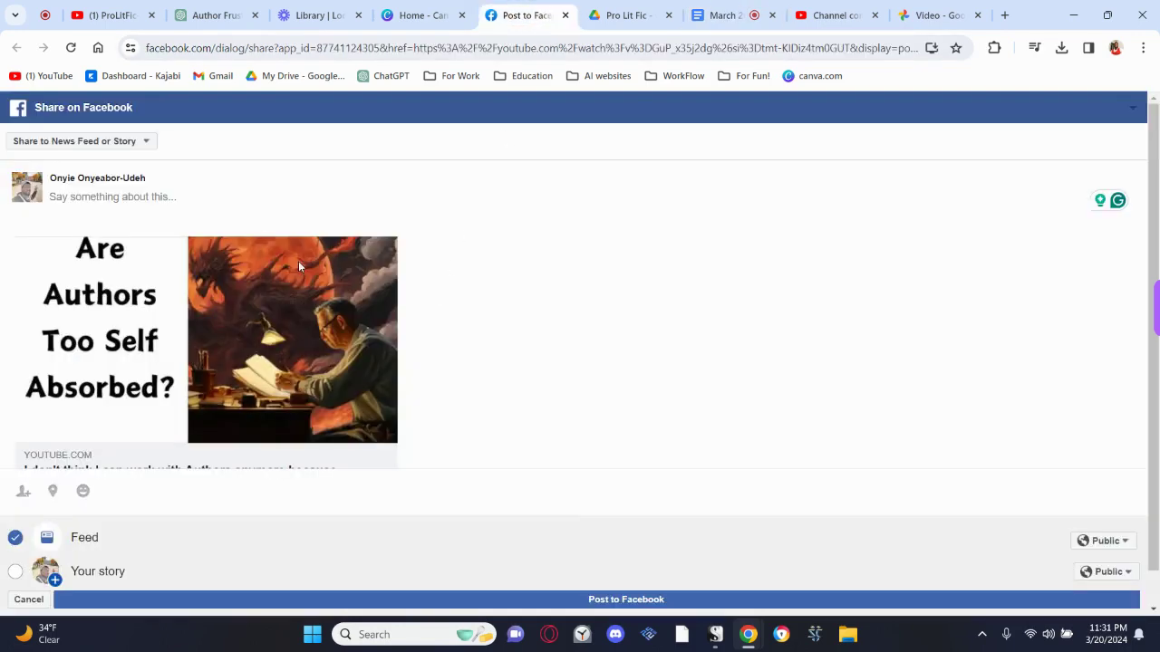
{"action": "scroll", "coordinate": [269, 357], "scroll_direction": "down", "scroll_amount": 1}
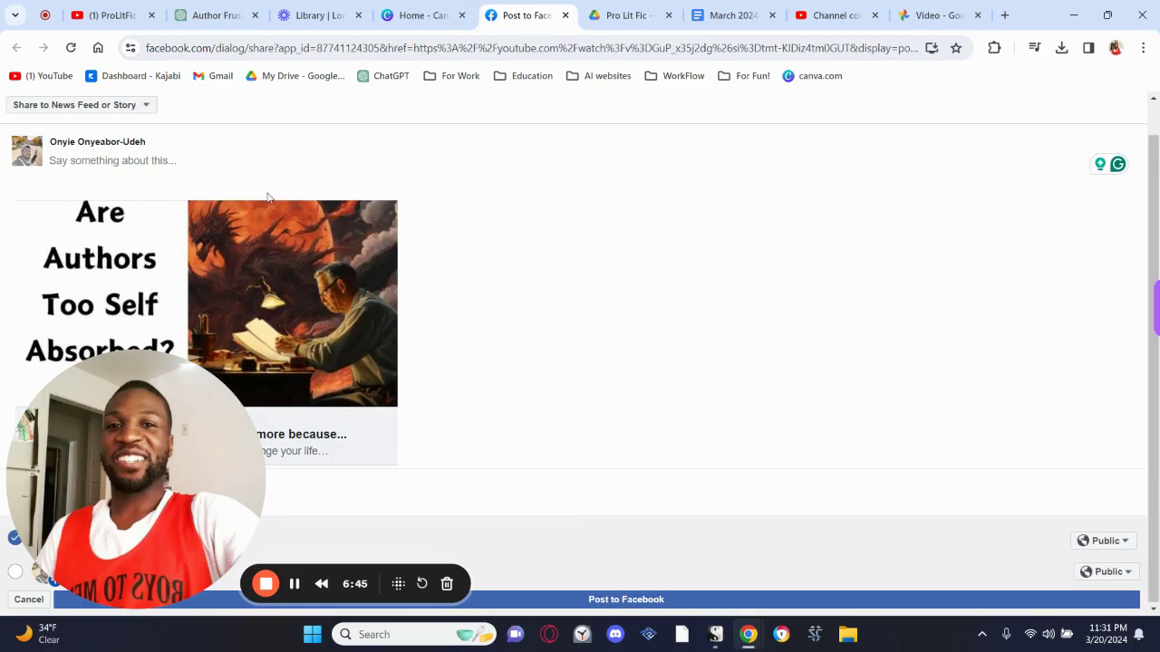
{"action": "left_click", "coordinate": [107, 16]}
{"action": "scroll", "coordinate": [337, 319], "scroll_direction": "down", "scroll_amount": 2}
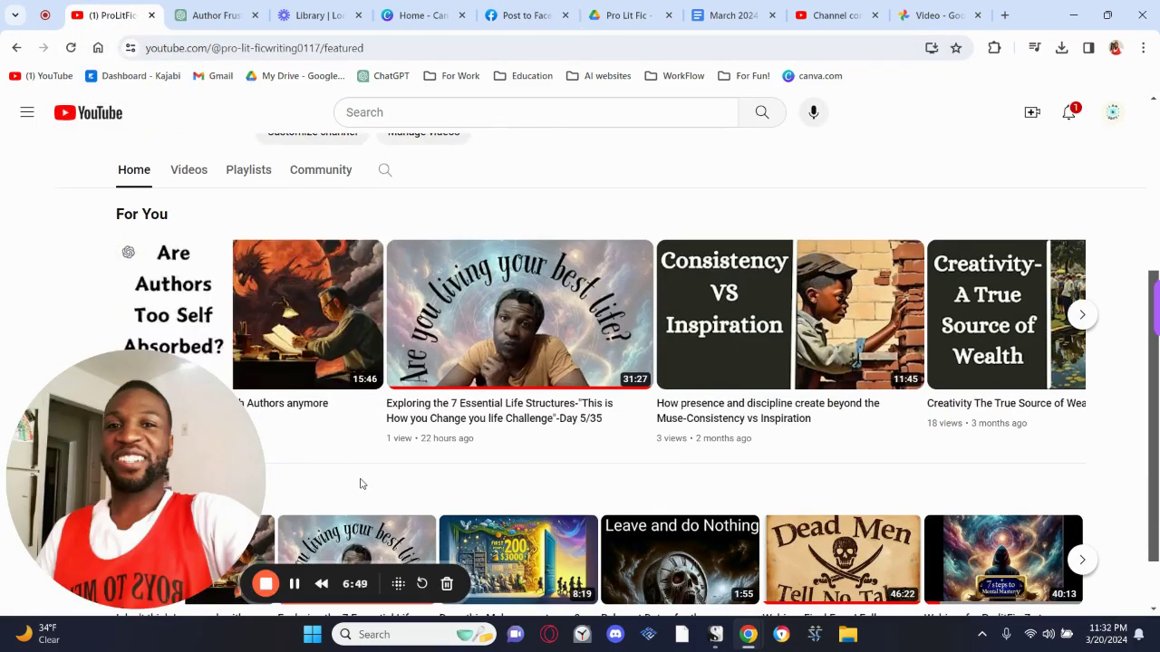
{"action": "mouse_move", "coordinate": [143, 577]}
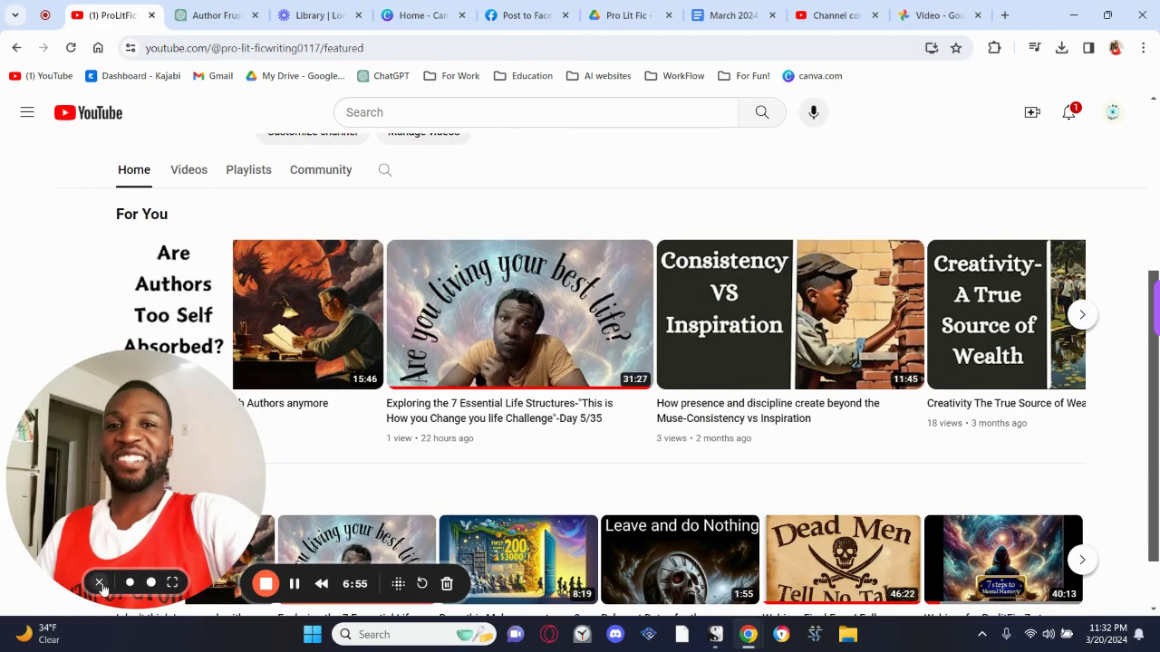
{"action": "scroll", "coordinate": [300, 456], "scroll_direction": "down", "scroll_amount": 1}
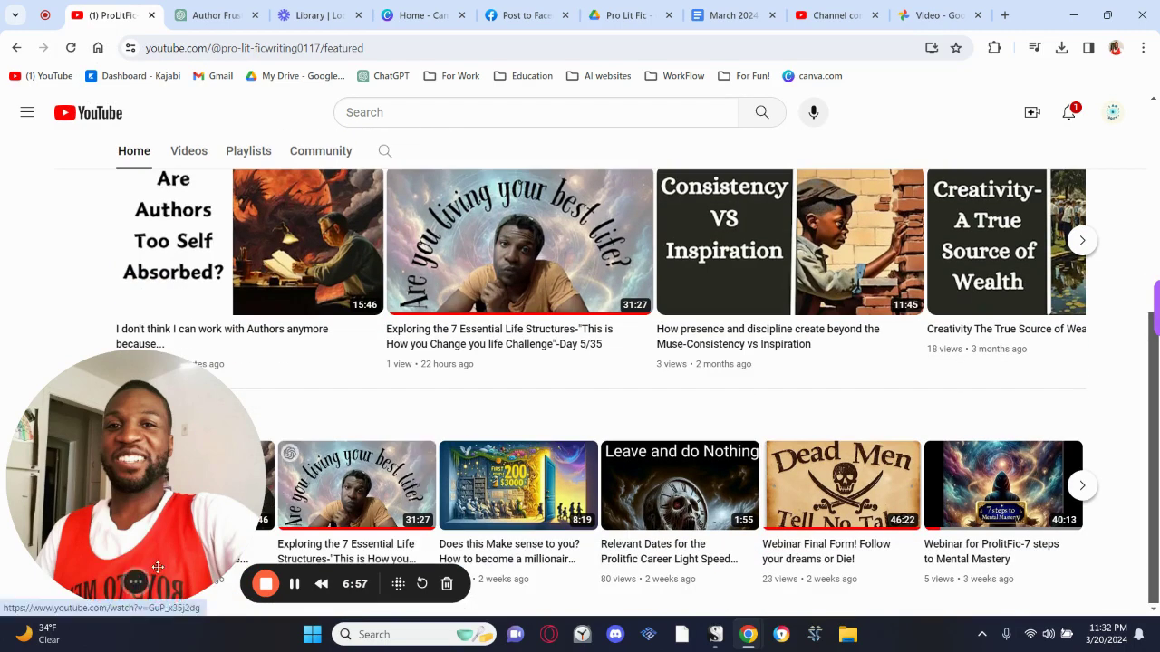
{"action": "left_click", "coordinate": [130, 583]}
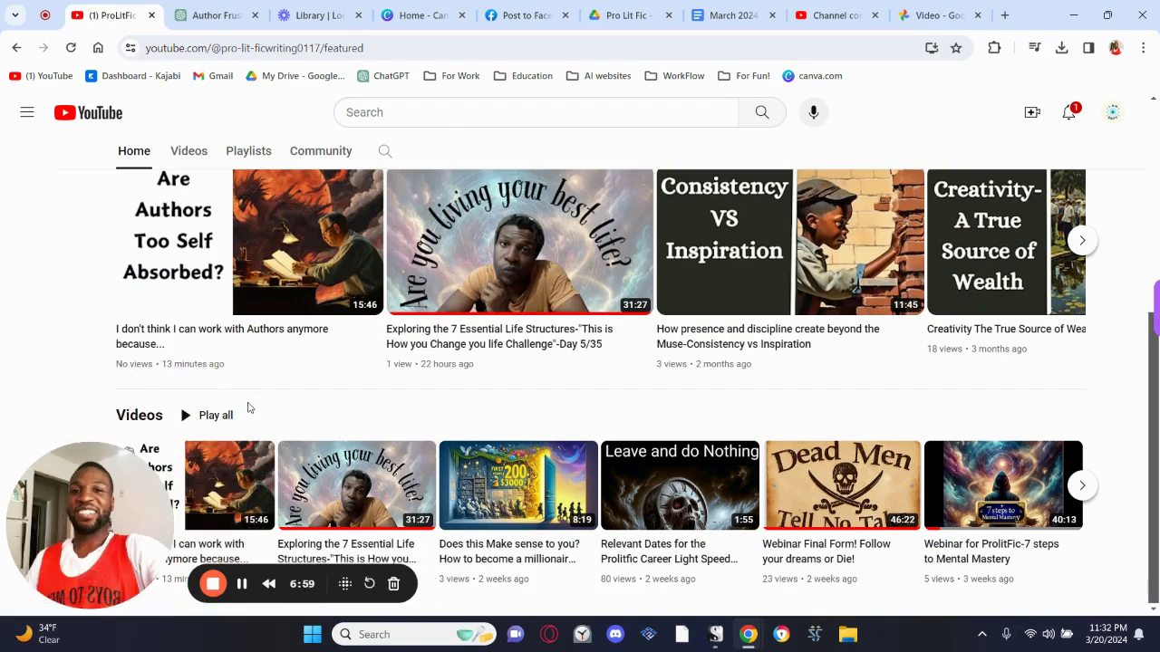
{"action": "scroll", "coordinate": [263, 483], "scroll_direction": "up", "scroll_amount": 1}
{"action": "scroll", "coordinate": [285, 440], "scroll_direction": "up", "scroll_amount": 1}
{"action": "scroll", "coordinate": [240, 326], "scroll_direction": "down", "scroll_amount": 2}
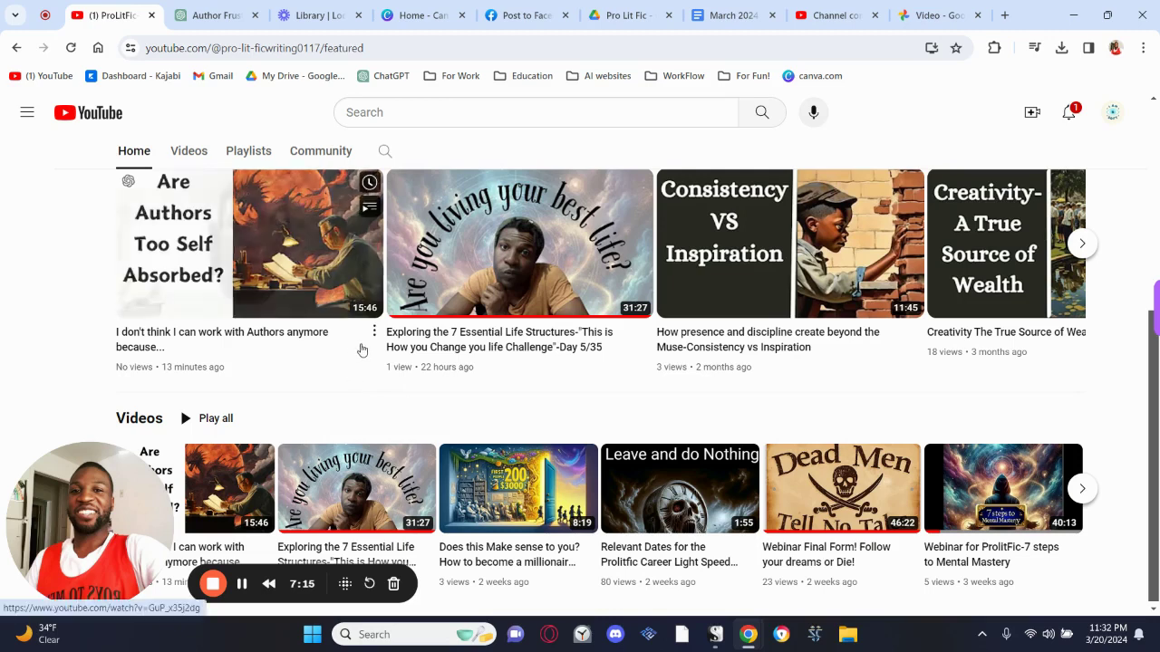
{"action": "left_click", "coordinate": [735, 18]}
{"action": "scroll", "coordinate": [563, 442], "scroll_direction": "up", "scroll_amount": 7}
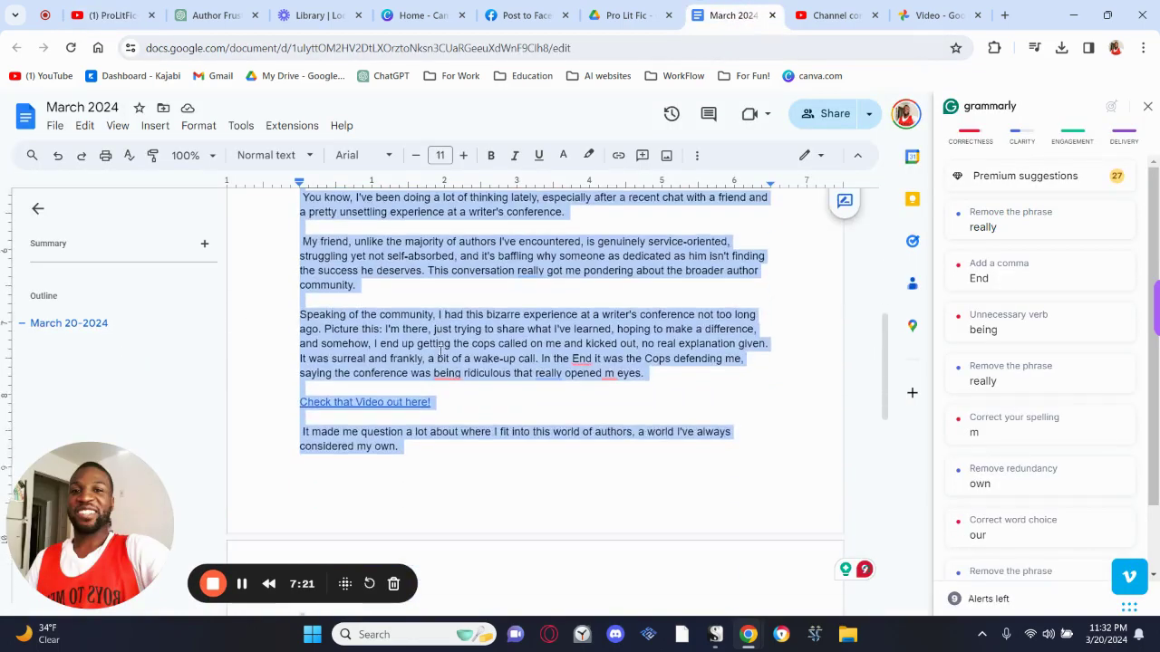
Share the channel's newest authors video to Facebook from its options menu
{"action": "scroll", "coordinate": [440, 350], "scroll_direction": "up", "scroll_amount": 3}
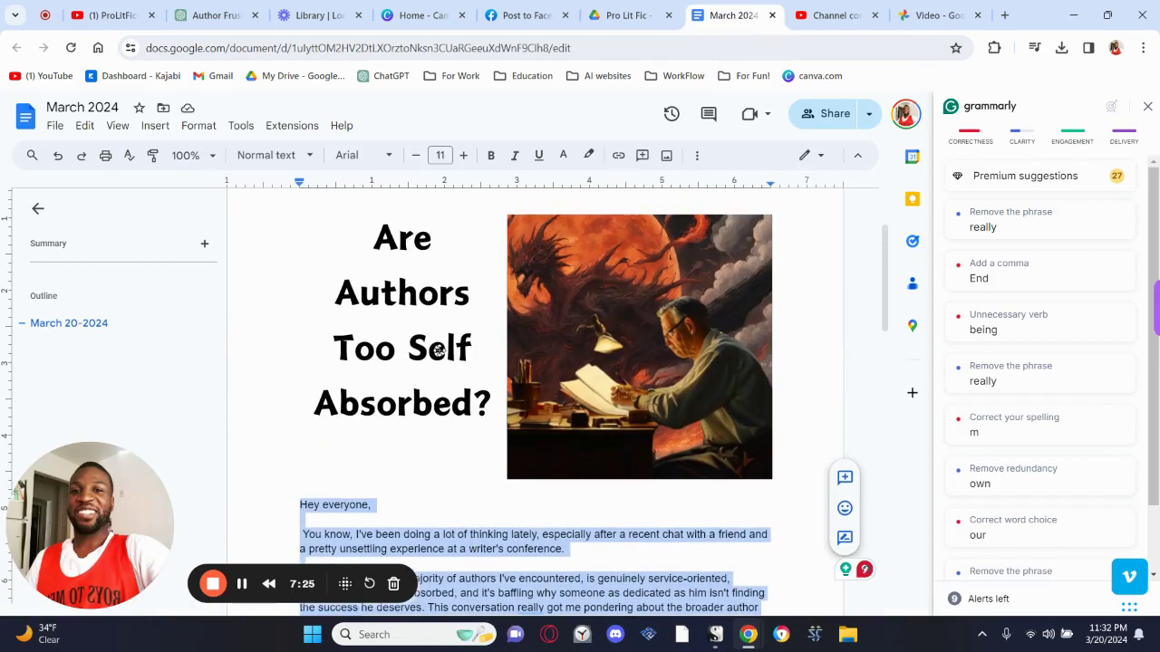
{"action": "left_click", "coordinate": [125, 26]}
{"action": "mouse_move", "coordinate": [380, 346]}
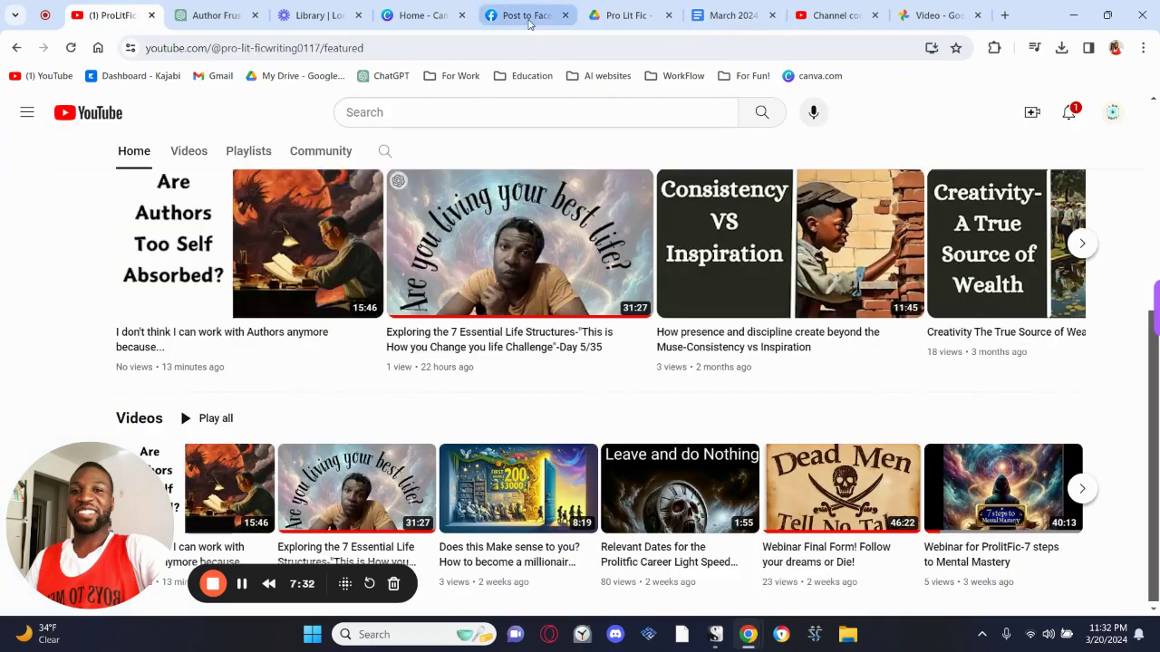
{"action": "left_click", "coordinate": [374, 332]}
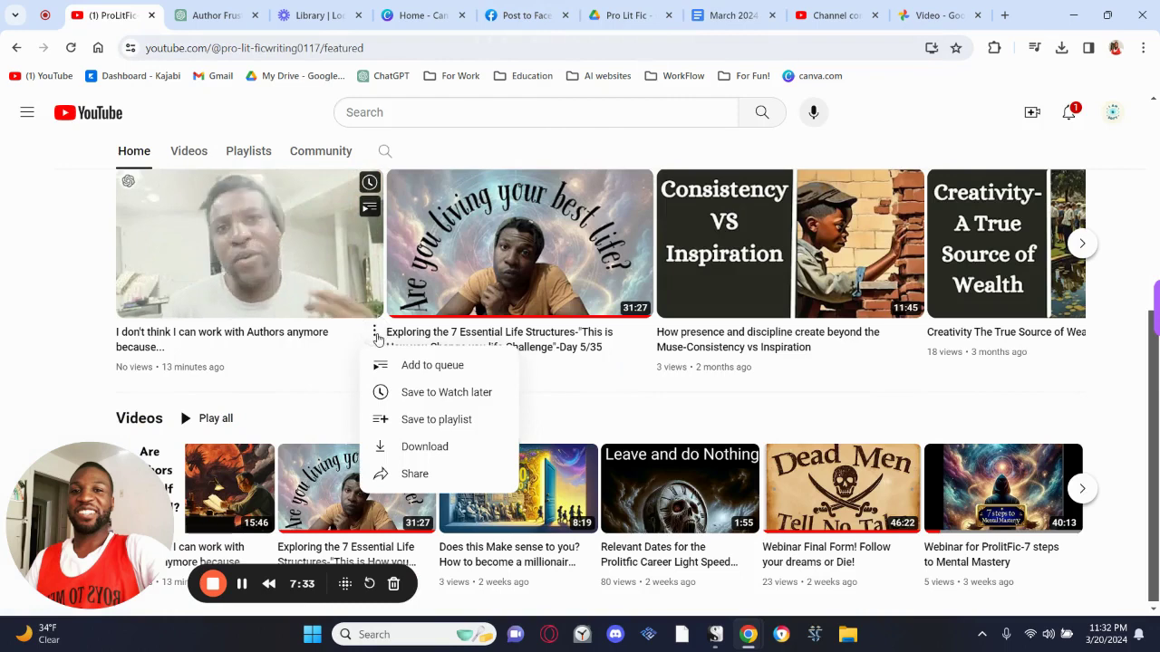
{"action": "left_click", "coordinate": [412, 474]}
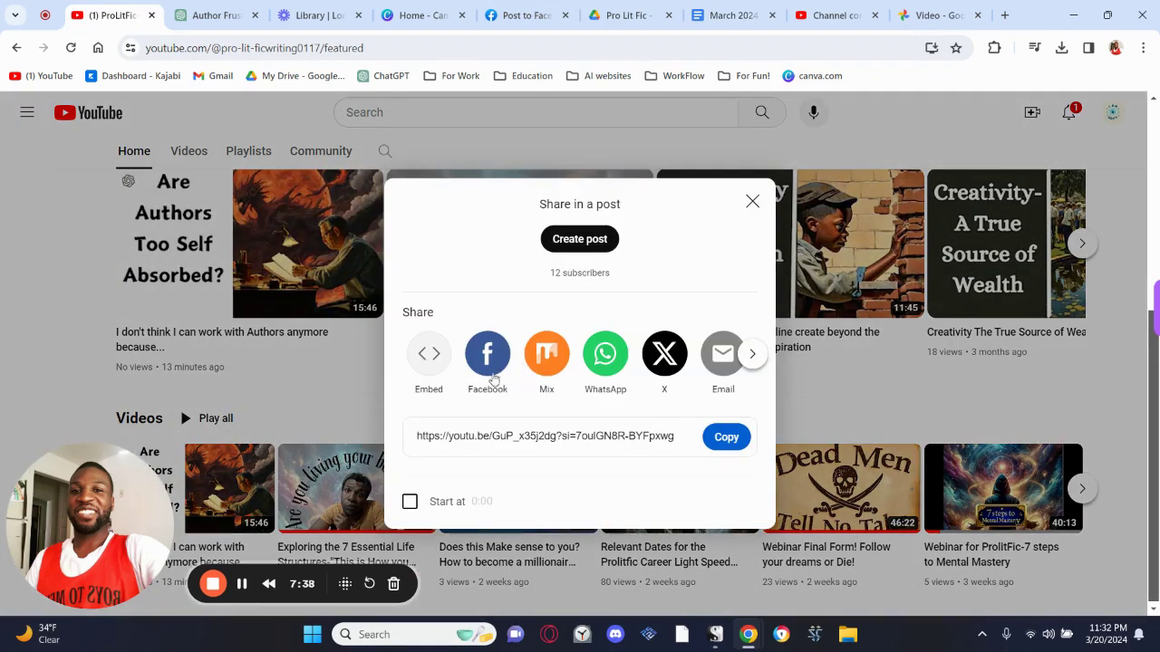
{"action": "left_click", "coordinate": [493, 375]}
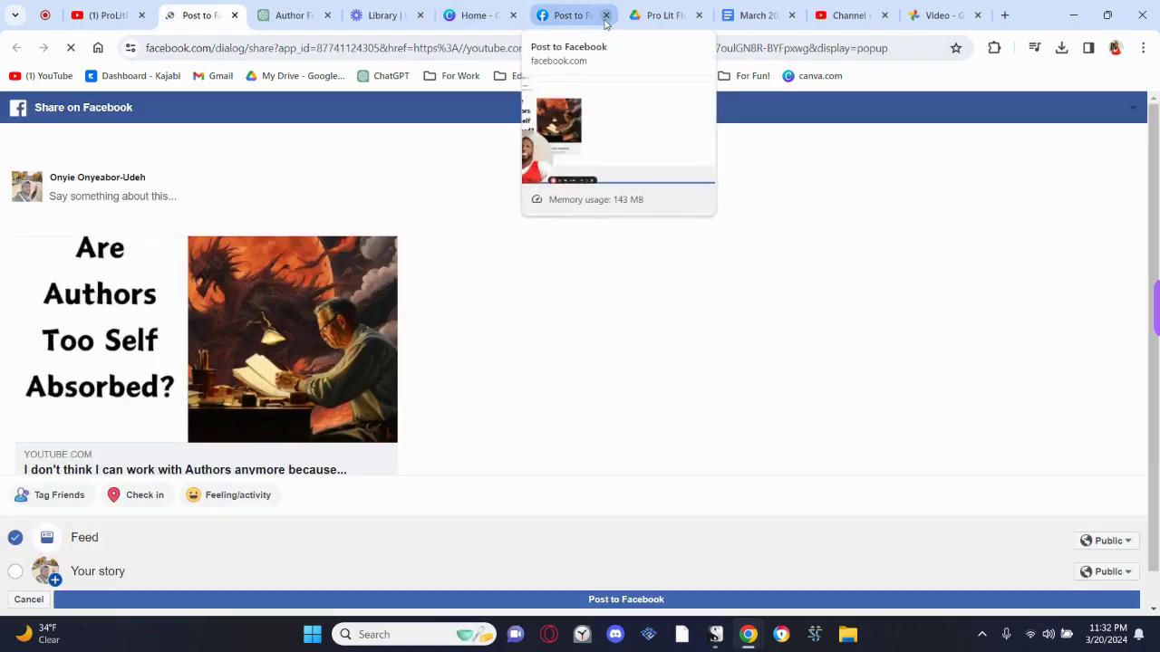
Close the duplicate share tab and paste the first-person summary into the Facebook share dialog
{"action": "left_click", "coordinate": [606, 15]}
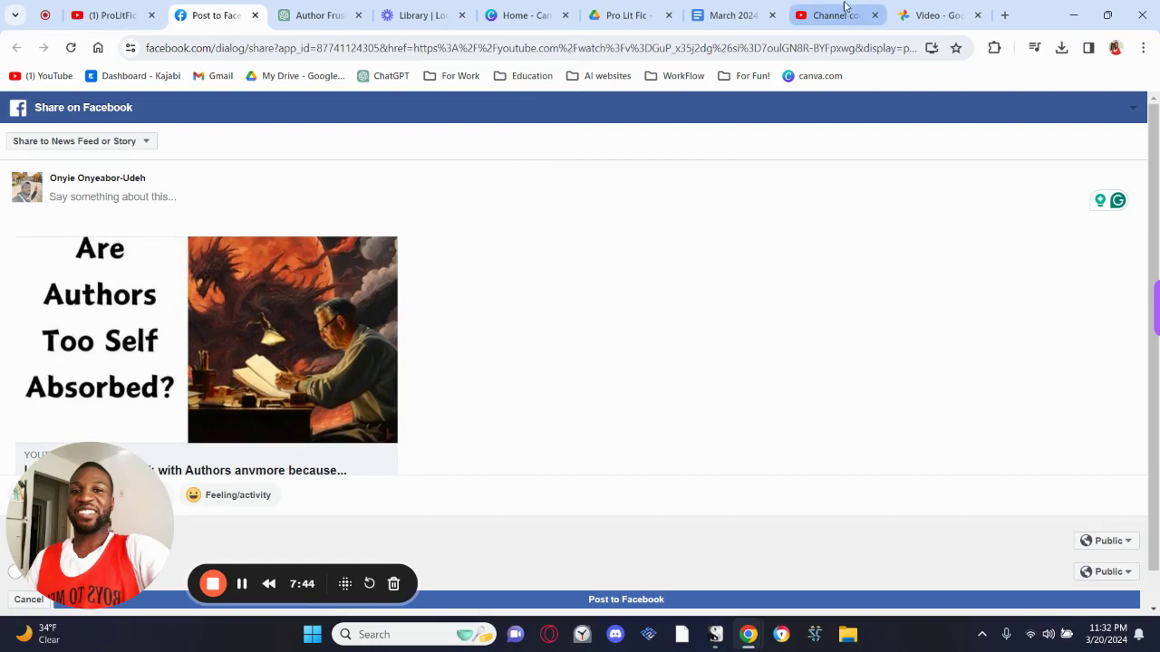
{"action": "left_click", "coordinate": [754, 13]}
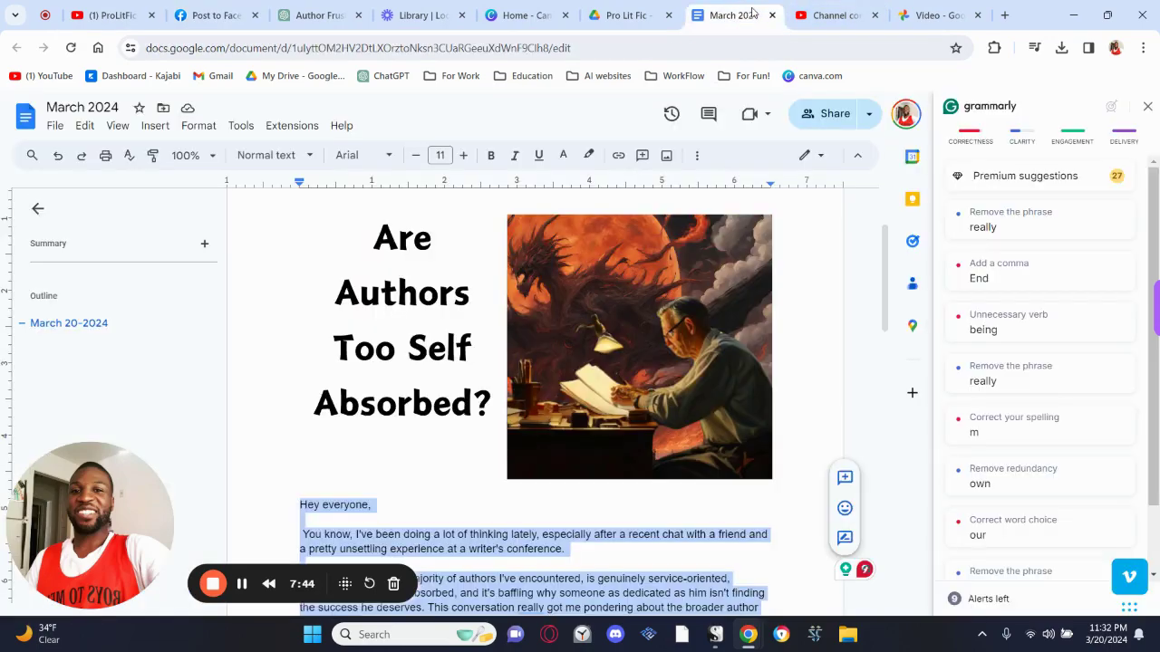
{"action": "left_click", "coordinate": [210, 15]}
{"action": "key", "text": "ctrl+v"}
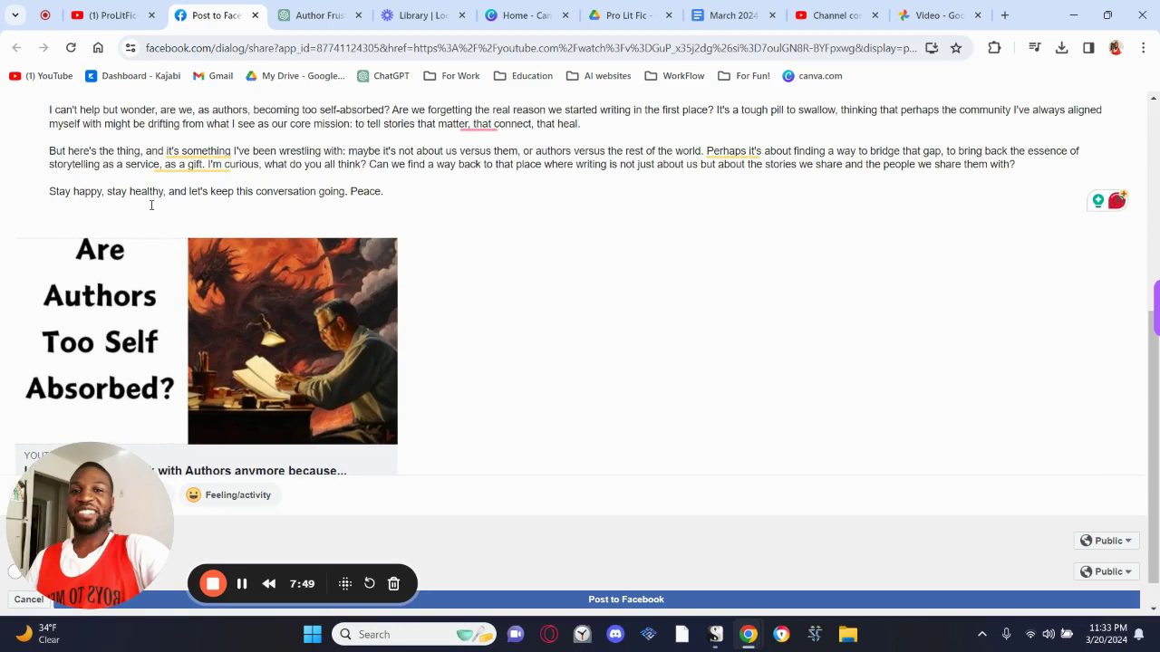
{"action": "scroll", "coordinate": [145, 426], "scroll_direction": "down", "scroll_amount": 1}
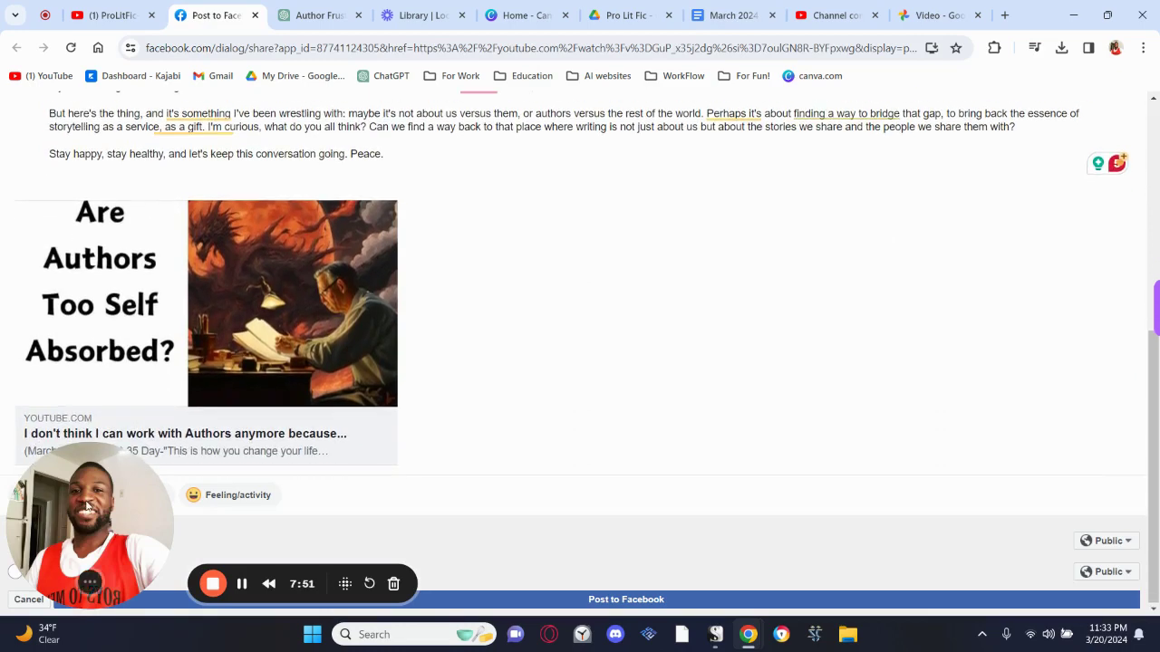
Tick Your story and post the summary with its video link to Facebook
{"action": "left_click_drag", "start_coordinate": [126, 528], "coordinate": [948, 161]}
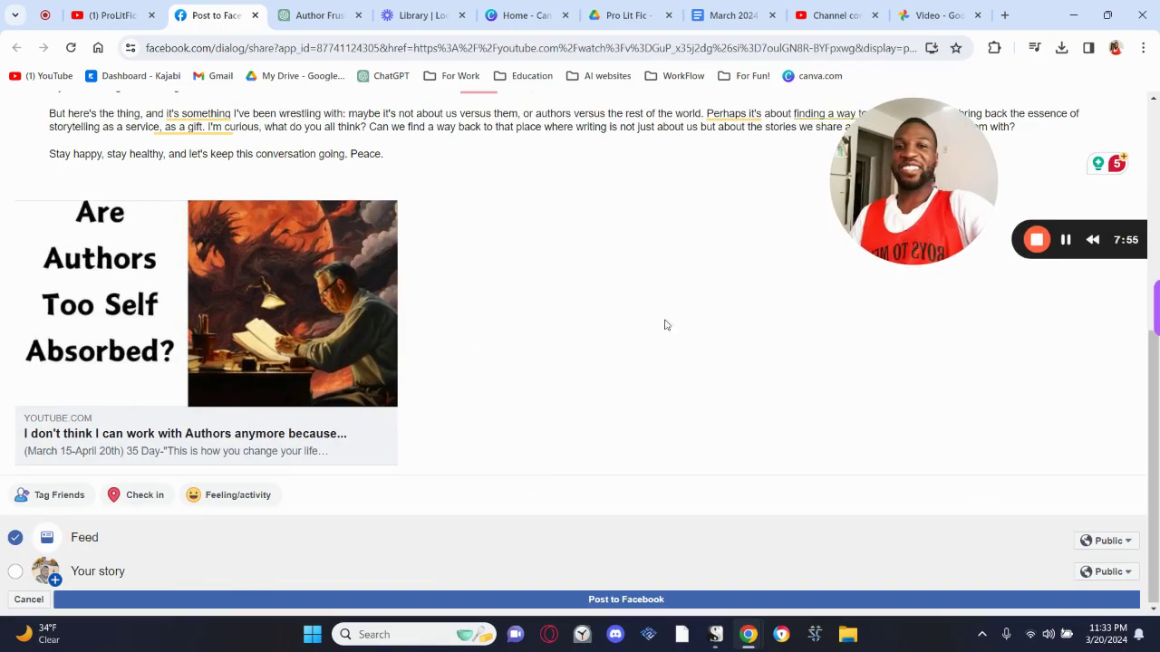
{"action": "scroll", "coordinate": [382, 300], "scroll_direction": "up", "scroll_amount": 4}
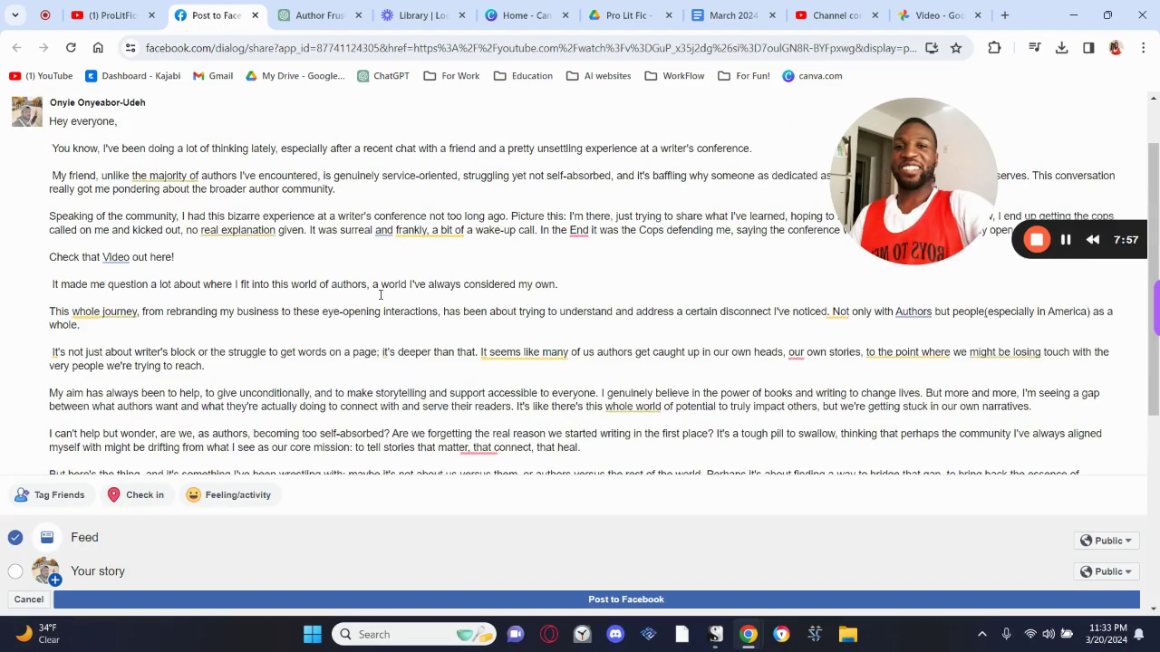
{"action": "scroll", "coordinate": [306, 309], "scroll_direction": "down", "scroll_amount": 4}
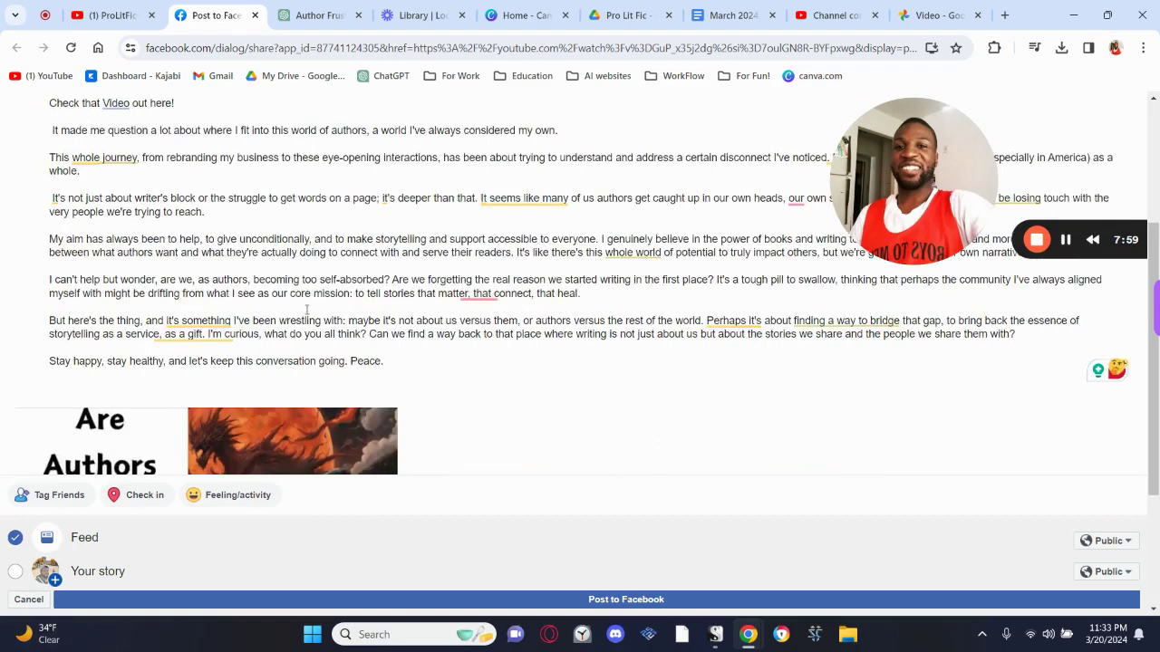
{"action": "left_click", "coordinate": [15, 572]}
{"action": "left_click", "coordinate": [637, 600]}
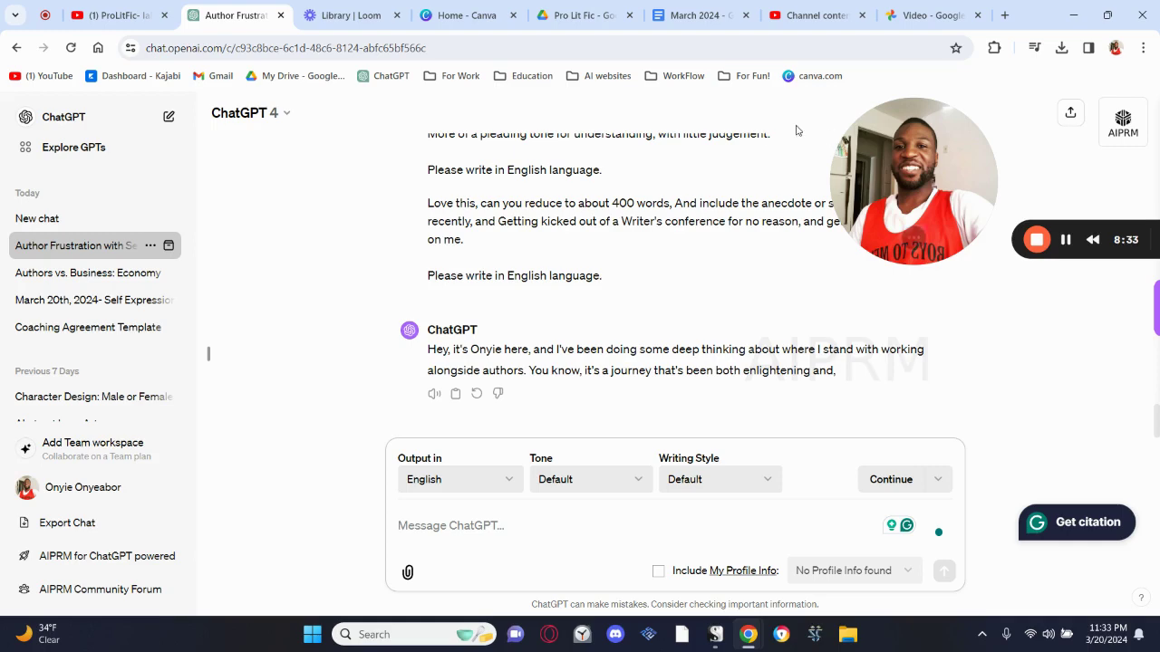
Scroll back up the author-frustration chat to the earlier summary request and its bullet-point reply
{"action": "scroll", "coordinate": [672, 324], "scroll_direction": "up", "scroll_amount": 5}
{"action": "scroll", "coordinate": [572, 284], "scroll_direction": "up", "scroll_amount": 1}
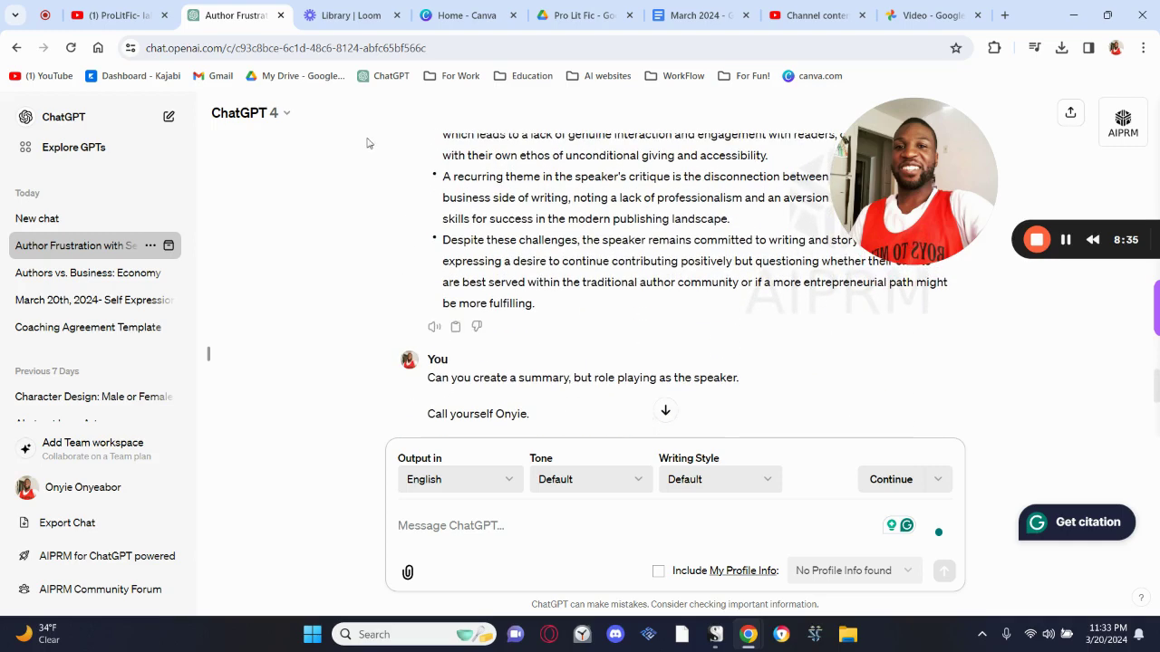
{"action": "left_click", "coordinate": [1004, 15]}
Load facebook.com and go to the account's own profile page
{"action": "type", "text": "fac"}
{"action": "key", "text": "Right"}
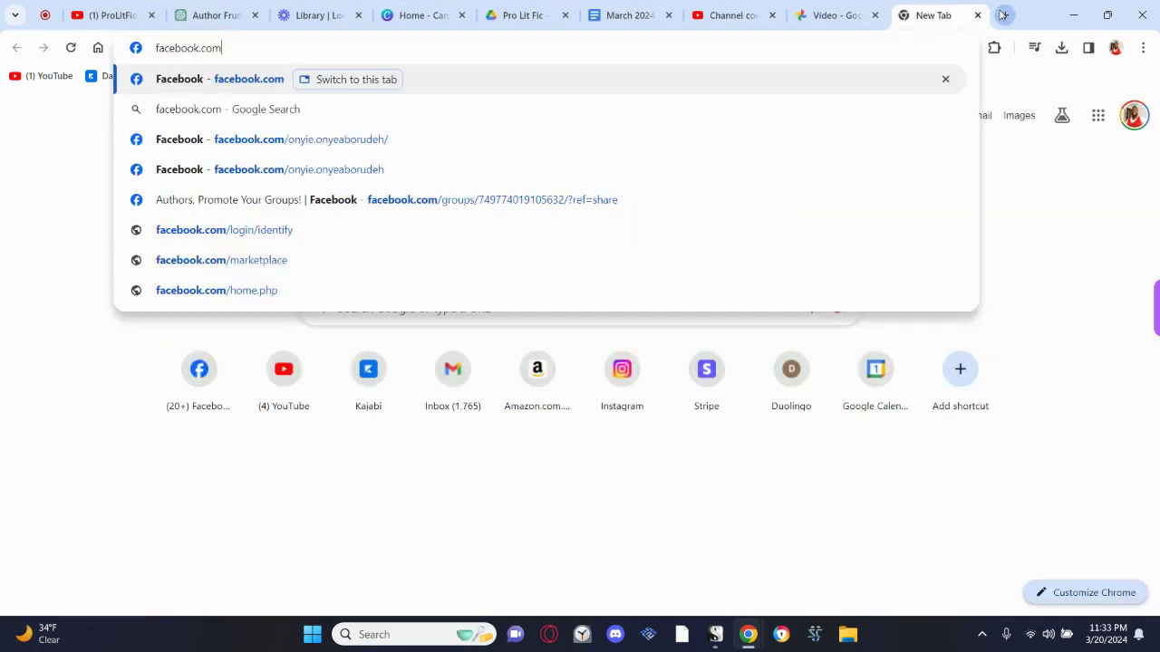
{"action": "key", "text": "Return"}
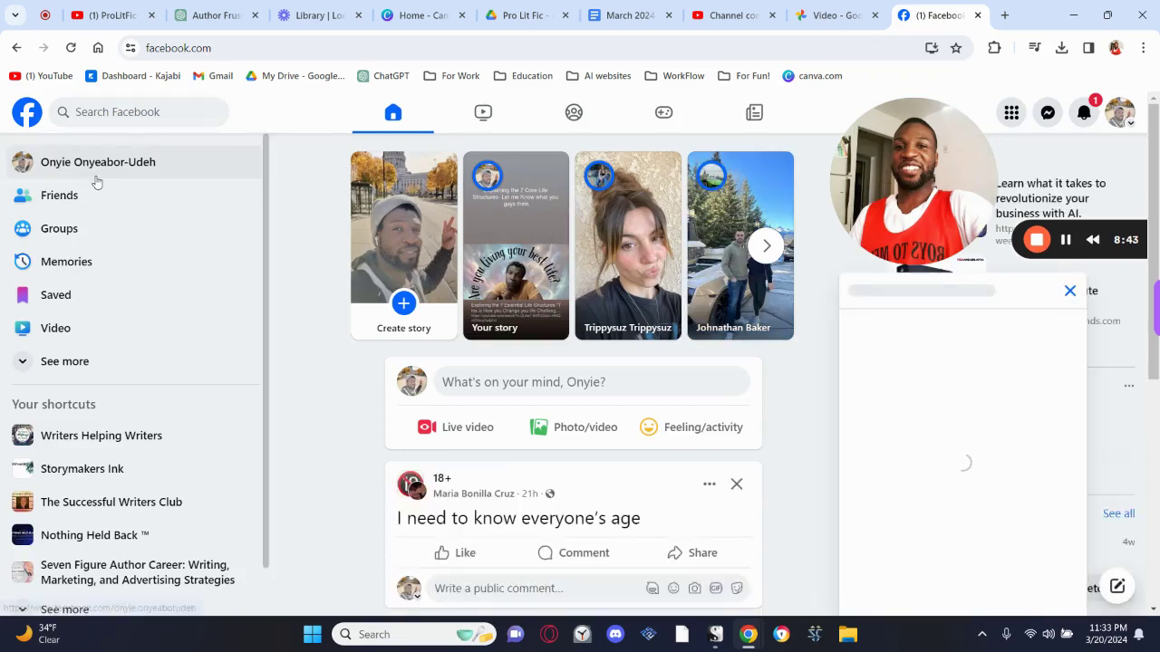
{"action": "left_click", "coordinate": [96, 170]}
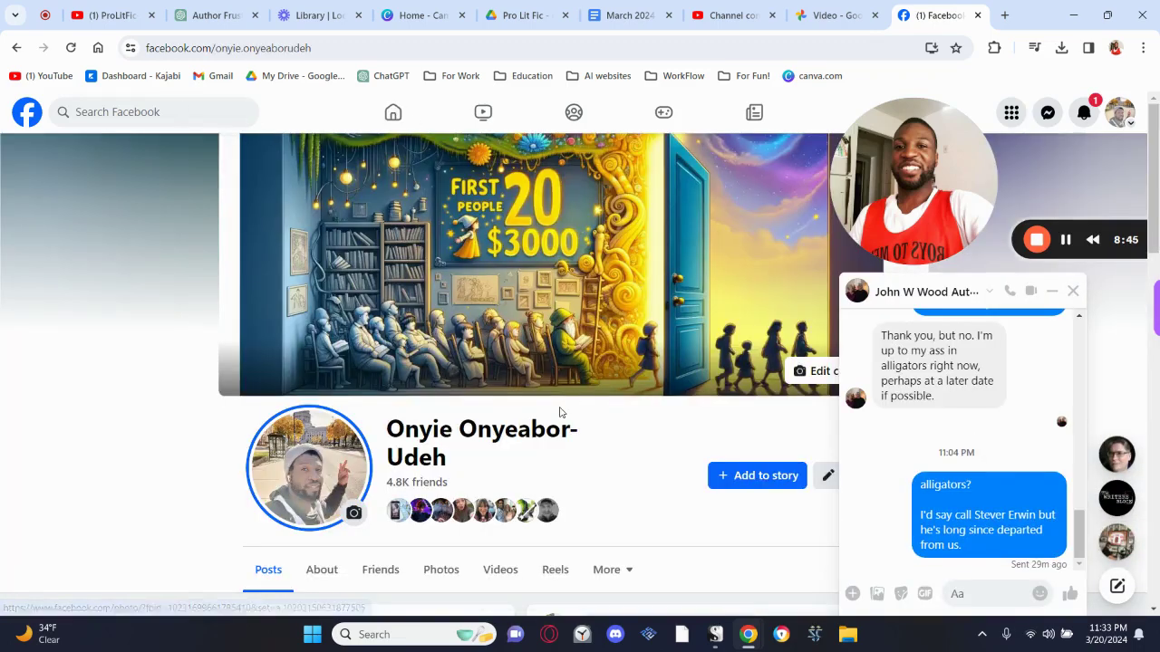
Expand the new 'Hey everyone' summary post, close Messenger, and open the post's '...' options
{"action": "scroll", "coordinate": [559, 408], "scroll_direction": "down", "scroll_amount": 6}
{"action": "scroll", "coordinate": [769, 360], "scroll_direction": "down", "scroll_amount": 1}
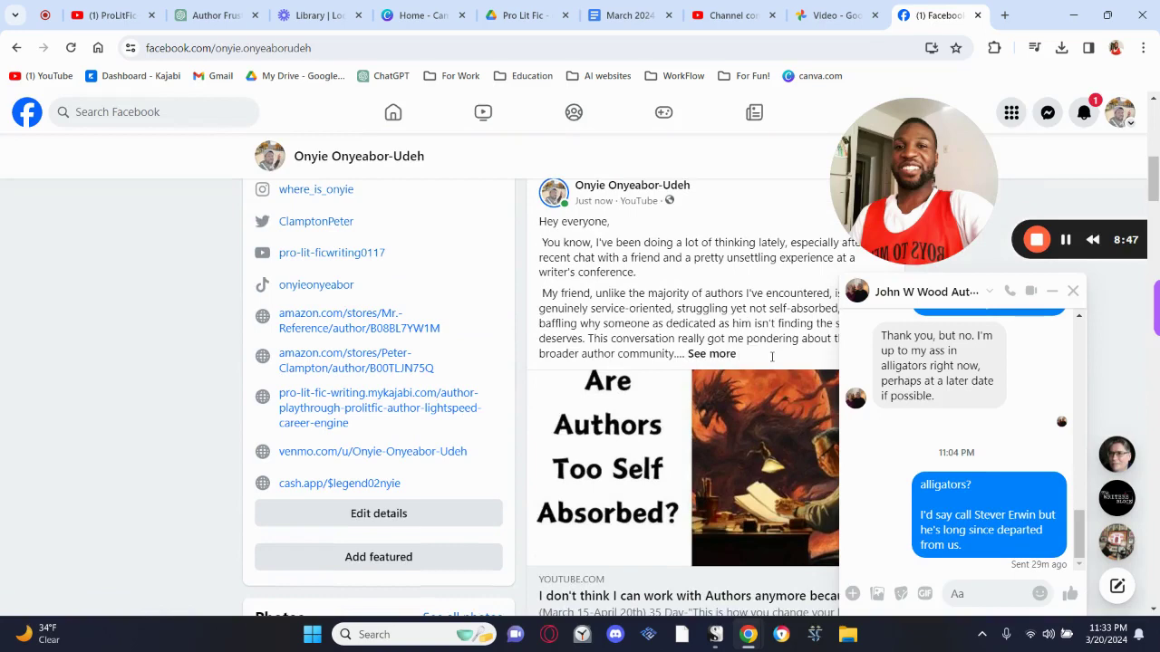
{"action": "left_click", "coordinate": [711, 351]}
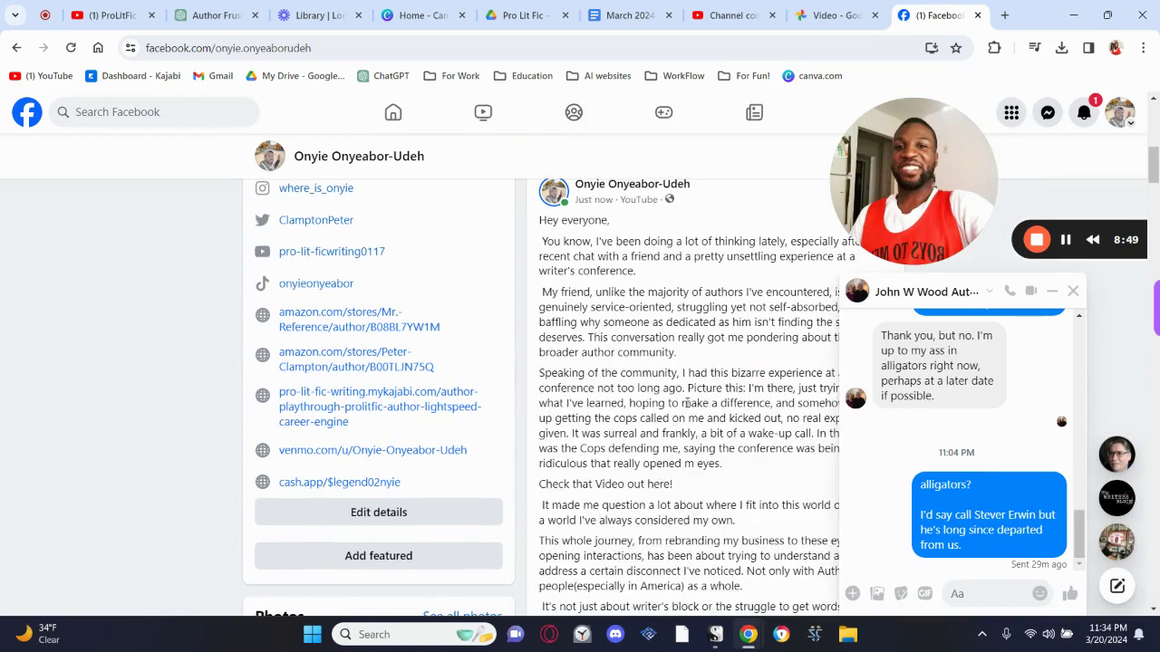
{"action": "scroll", "coordinate": [686, 402], "scroll_direction": "down", "scroll_amount": 1}
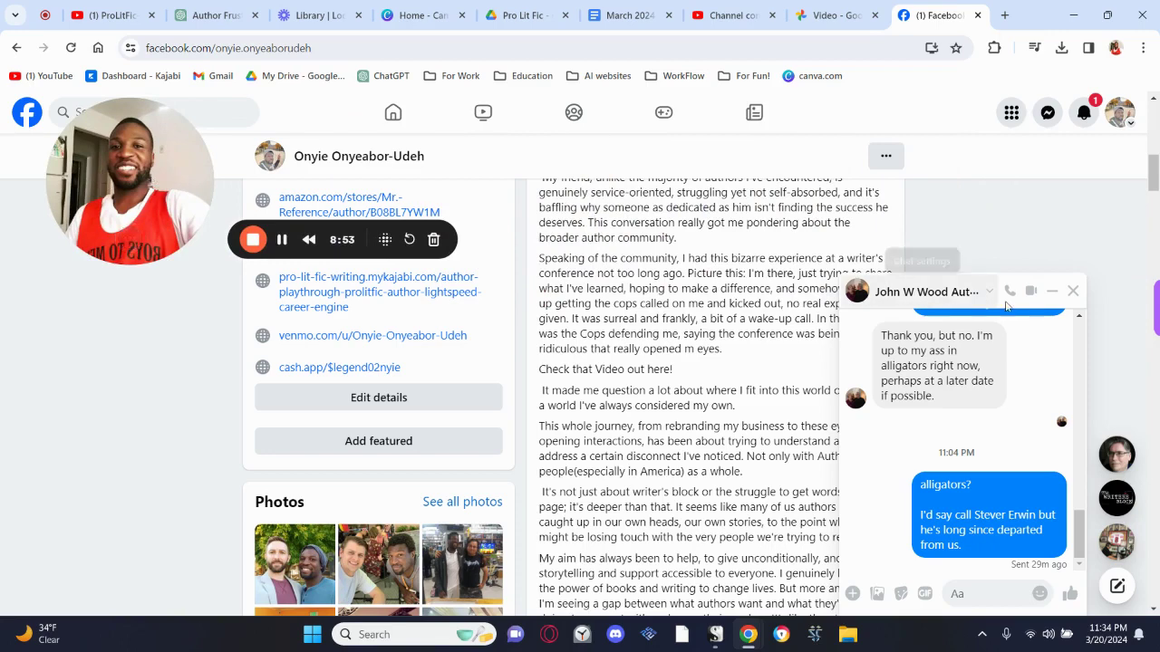
{"action": "left_click", "coordinate": [1051, 291]}
{"action": "scroll", "coordinate": [664, 371], "scroll_direction": "up", "scroll_amount": 1}
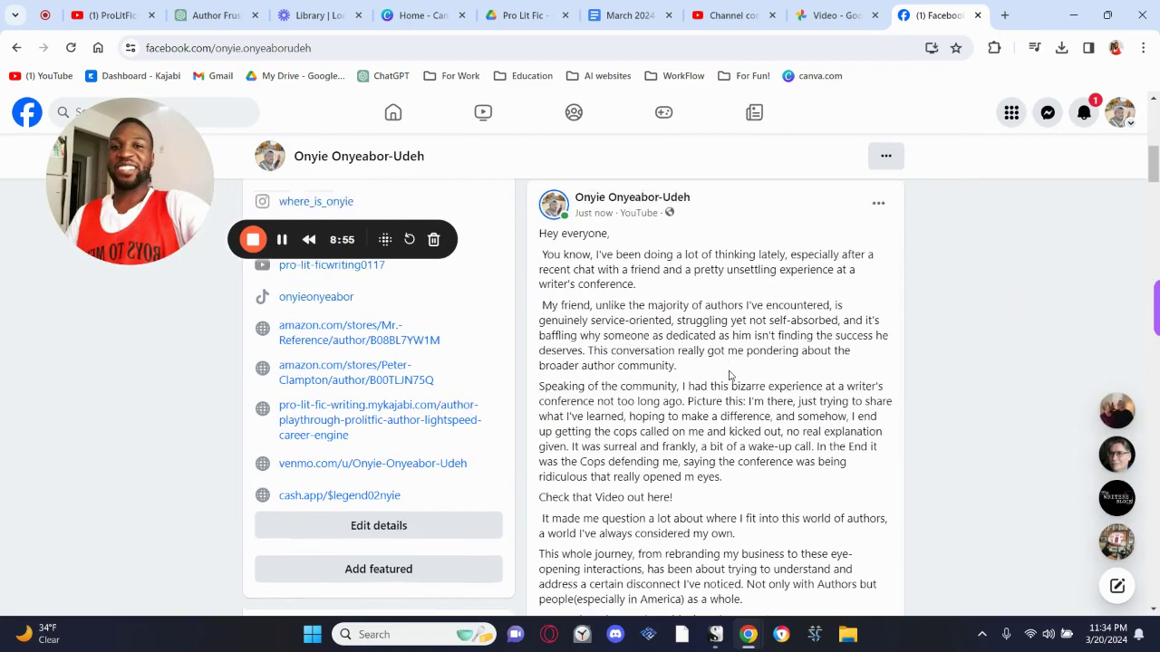
{"action": "left_click", "coordinate": [878, 224]}
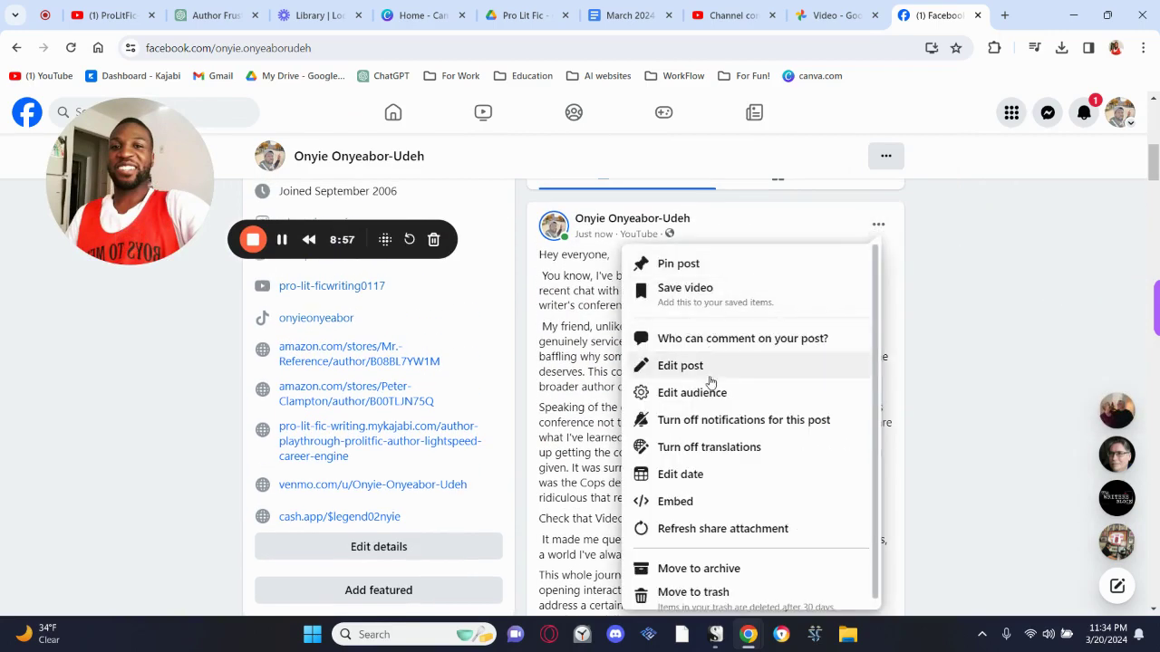
Edit the summary post and select the line 'Check that Video out here!'
{"action": "left_click", "coordinate": [677, 367]}
{"action": "scroll", "coordinate": [615, 361], "scroll_direction": "down", "scroll_amount": 3}
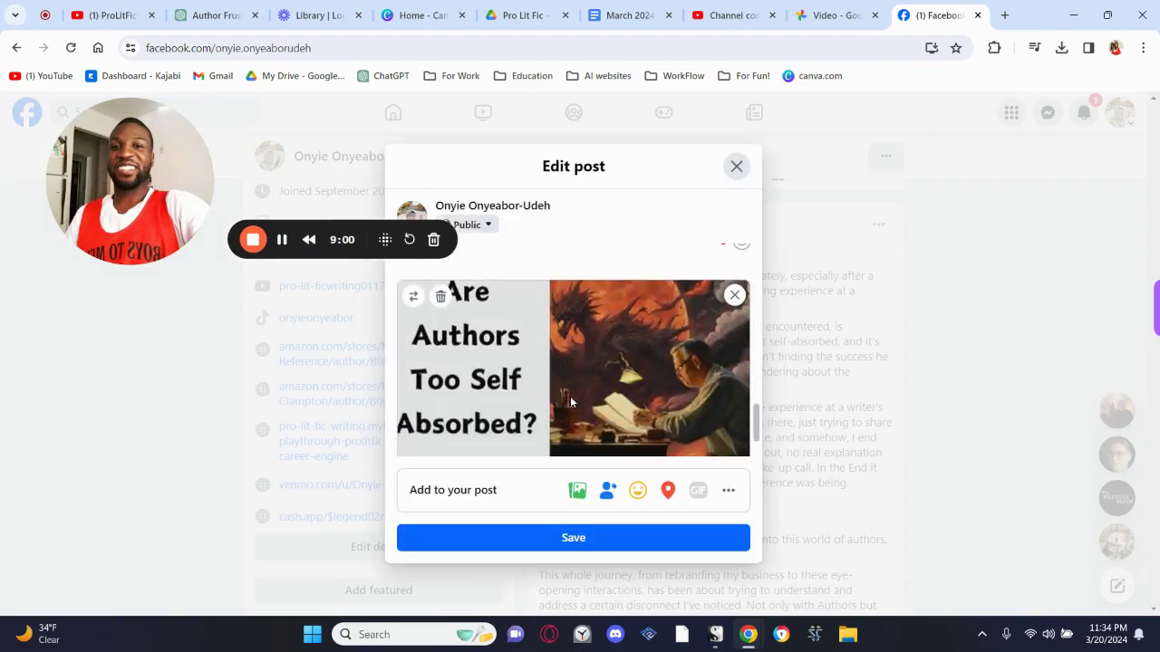
{"action": "scroll", "coordinate": [571, 397], "scroll_direction": "up", "scroll_amount": 5}
{"action": "scroll", "coordinate": [571, 397], "scroll_direction": "up", "scroll_amount": 5}
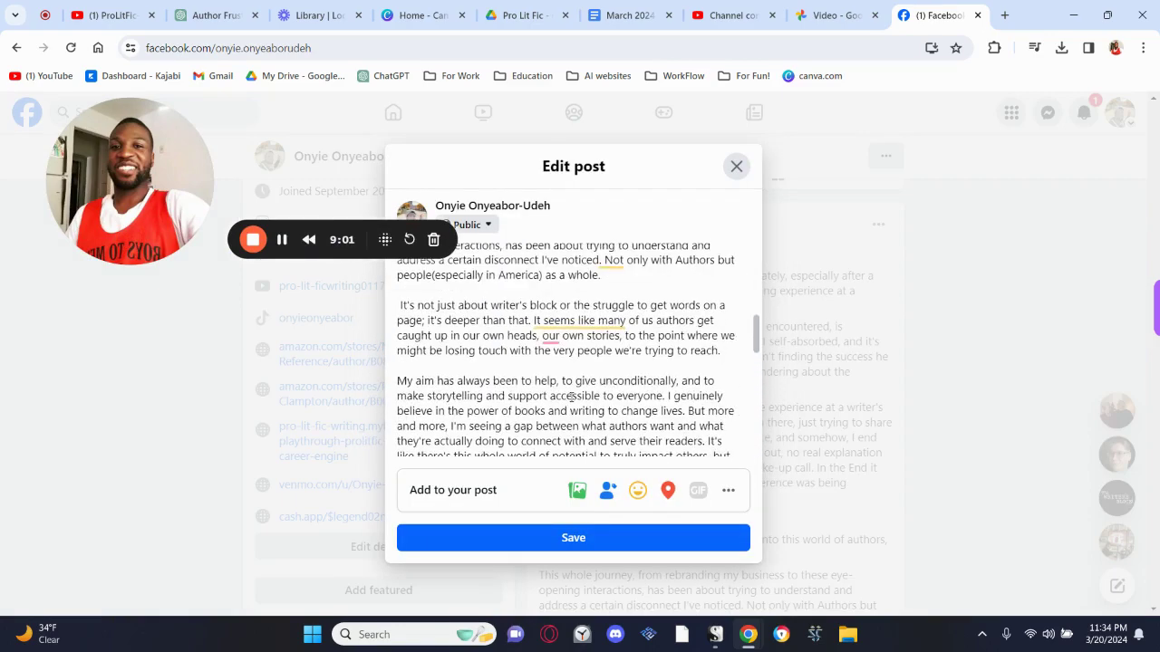
{"action": "left_click_drag", "start_coordinate": [532, 342], "coordinate": [395, 344]}
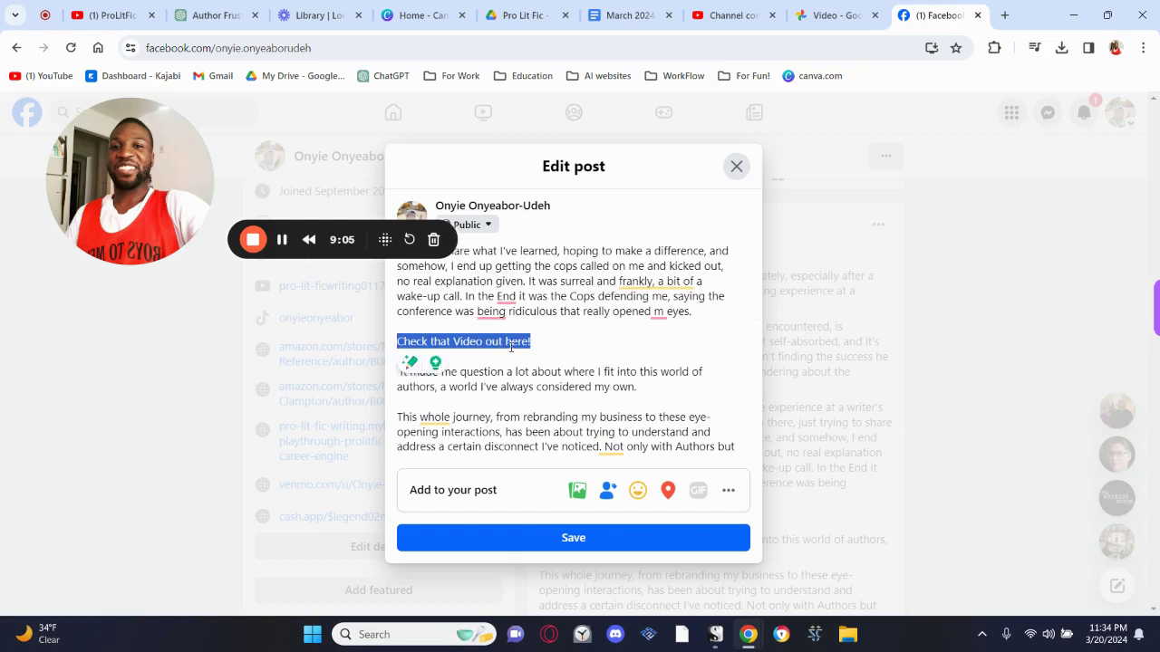
Browse the extra Add to your post options, then leave the editor without saving
{"action": "left_click", "coordinate": [729, 490]}
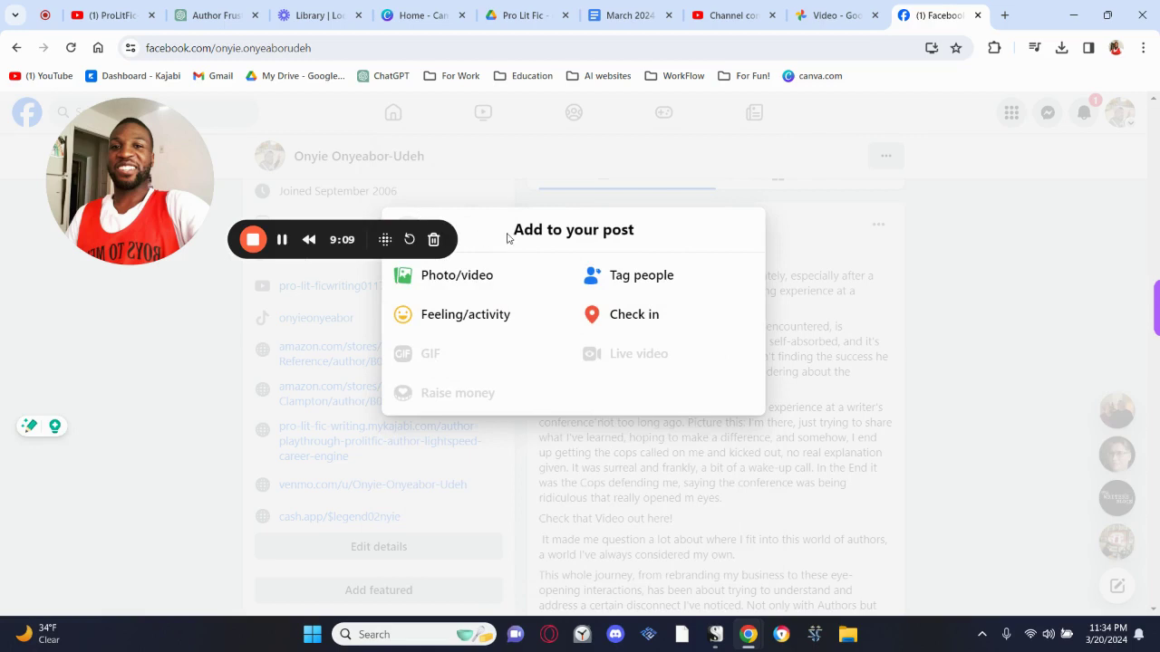
{"action": "left_click_drag", "start_coordinate": [508, 237], "coordinate": [543, 292]}
{"action": "left_click", "coordinate": [792, 317]}
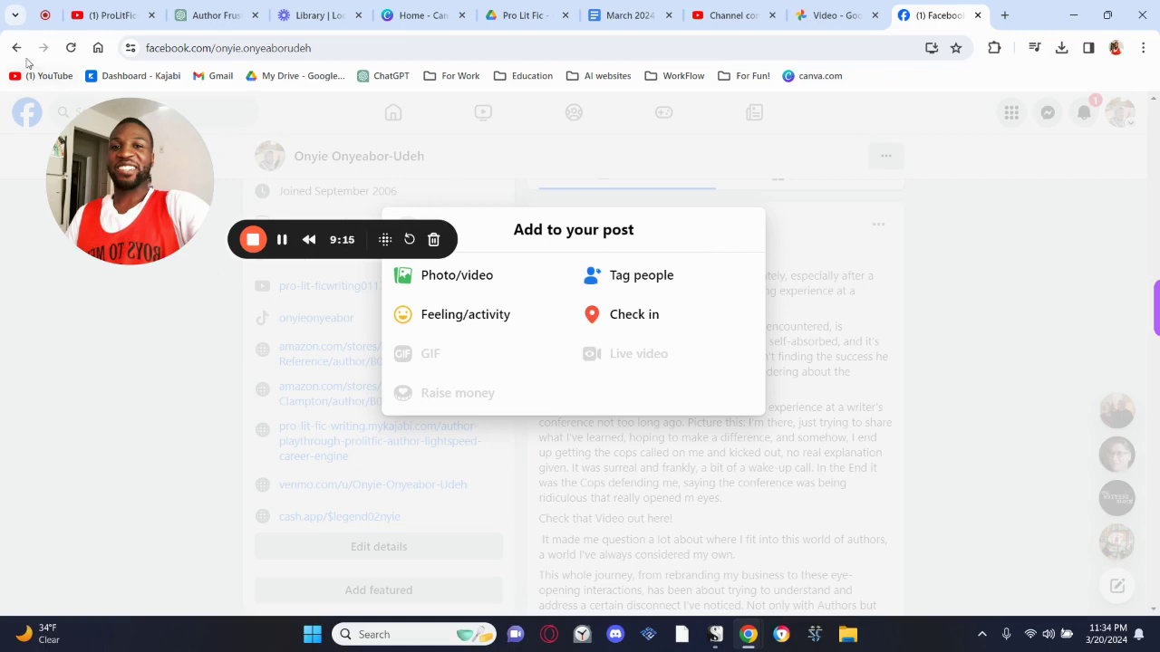
{"action": "left_click", "coordinate": [17, 47]}
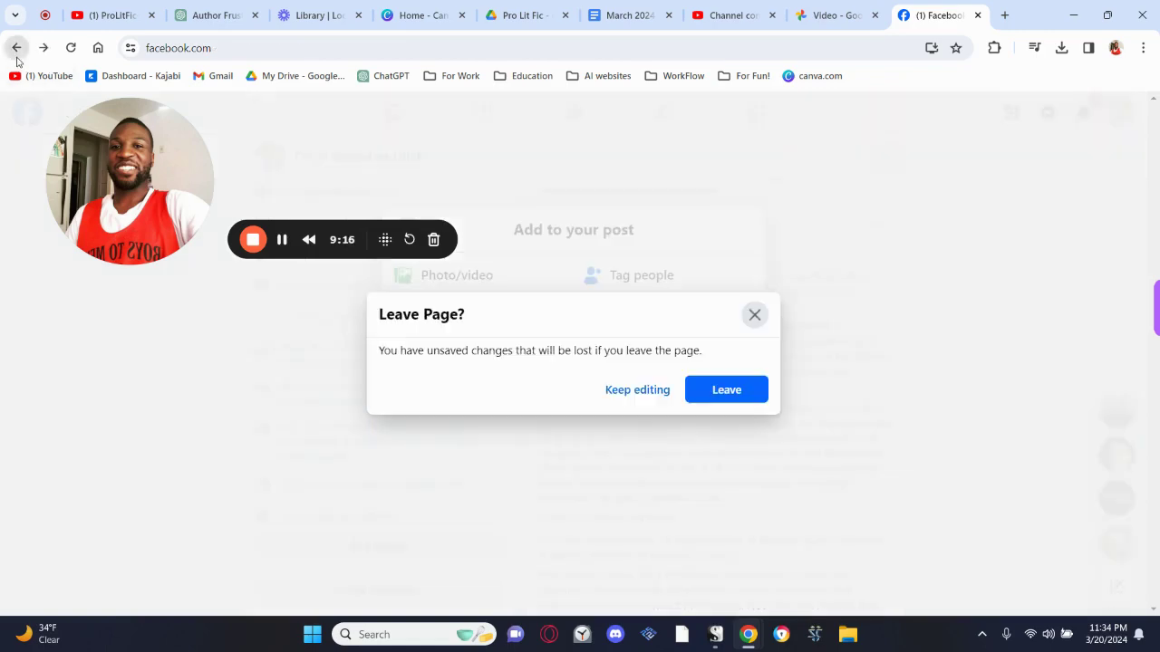
{"action": "left_click", "coordinate": [764, 389]}
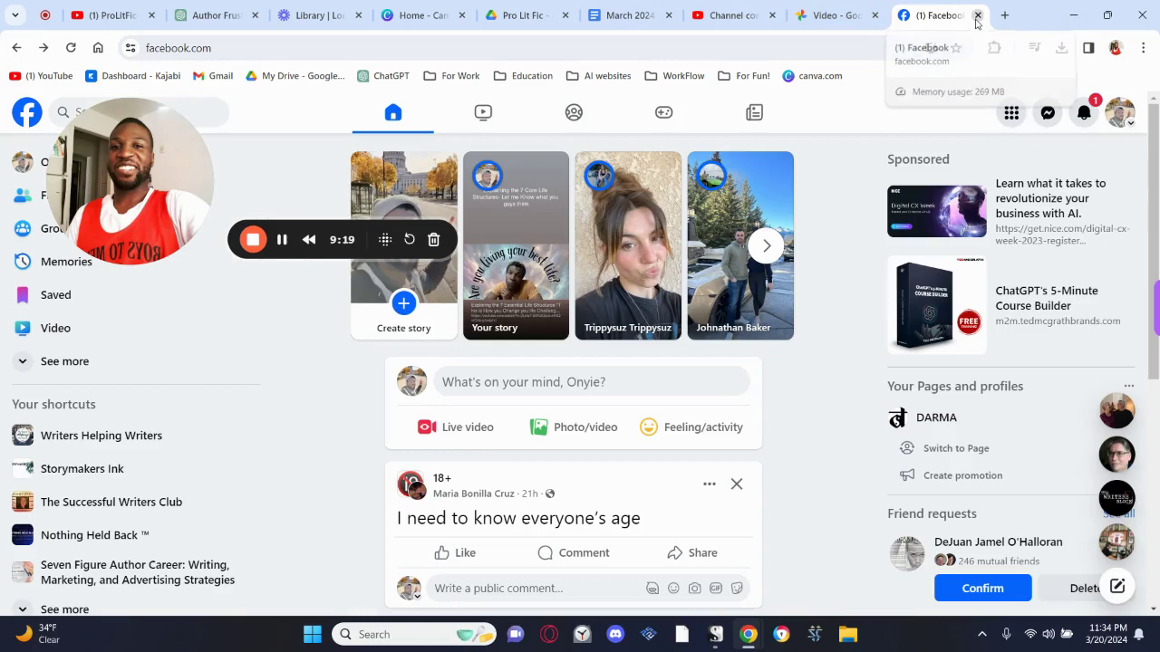
Close the Facebook tab and load Instagram in a new tab
{"action": "left_click", "coordinate": [977, 15]}
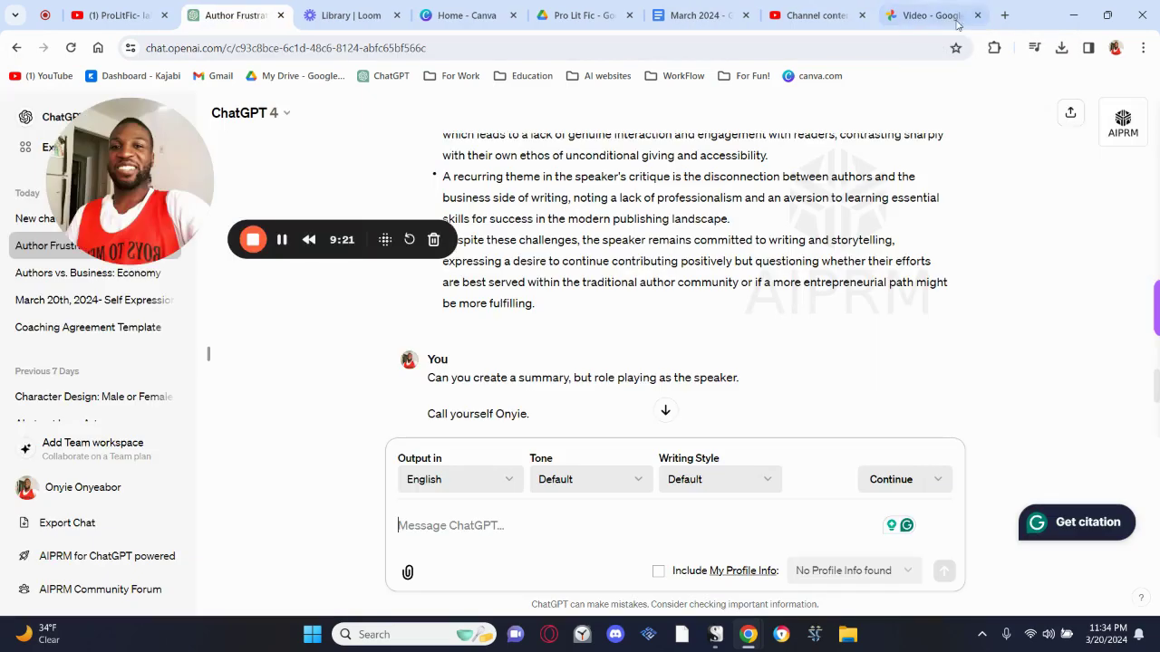
{"action": "left_click", "coordinate": [1004, 15]}
{"action": "type", "text": "f"}
{"action": "key", "text": "BackSpace"}
{"action": "key", "text": "BackSpace"}
{"action": "type", "text": "in"}
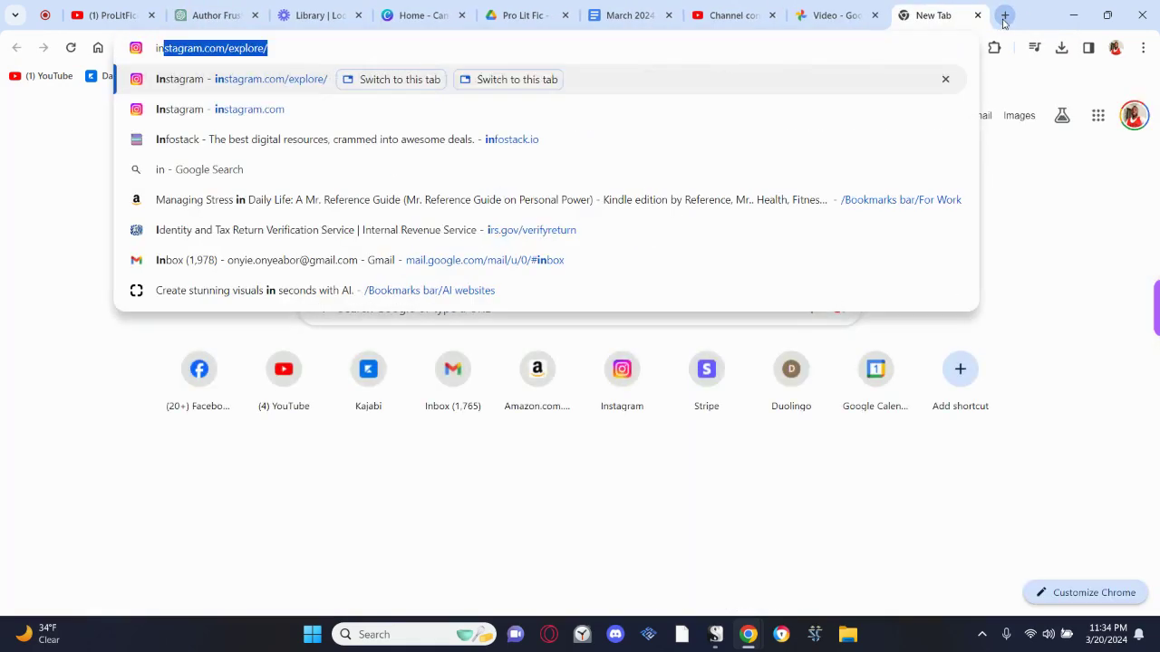
{"action": "key", "text": "Return"}
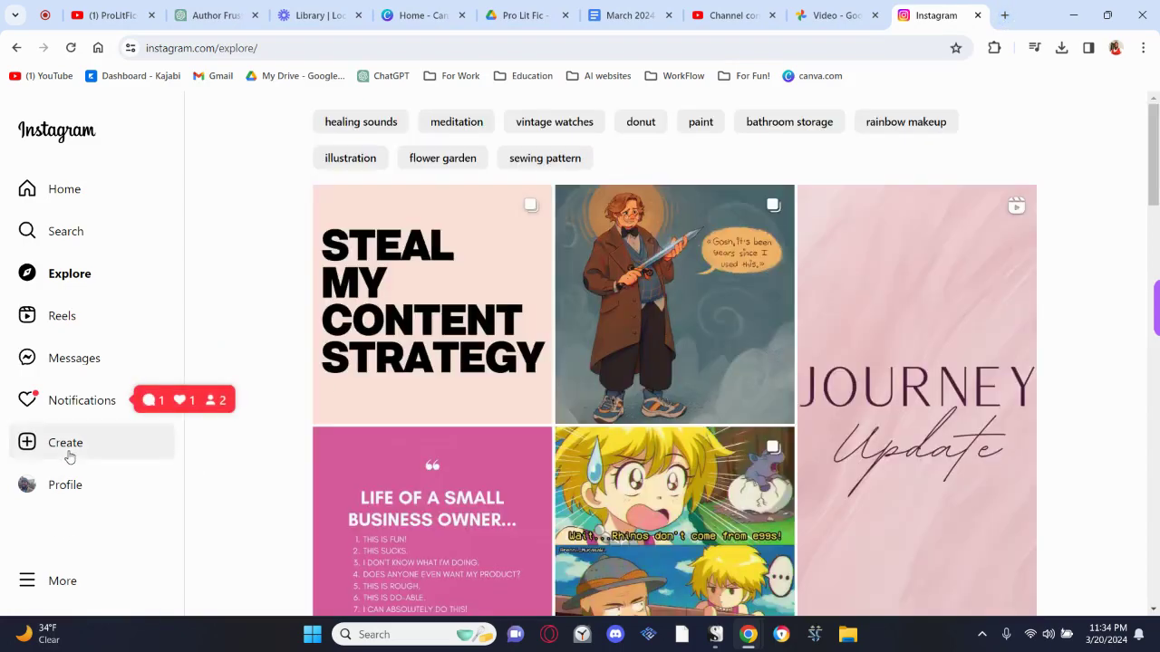
Start a new Instagram post with the 'Authors-Self absorption (1)' image cropped at Original aspect
{"action": "left_click", "coordinate": [67, 446]}
{"action": "left_click", "coordinate": [570, 419]}
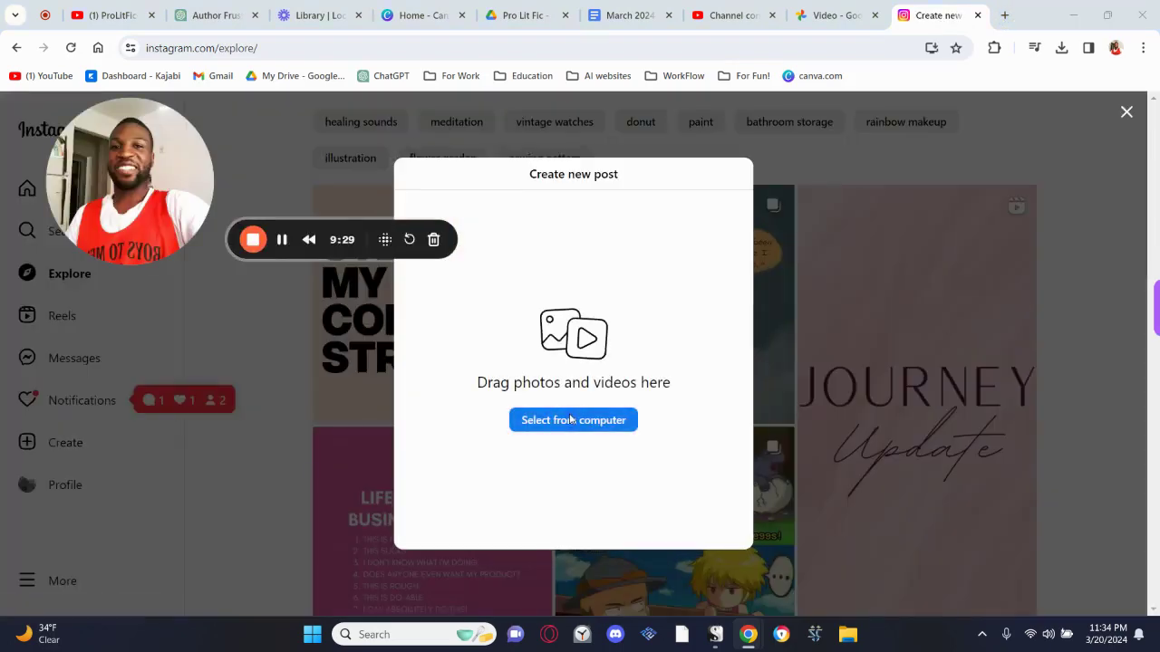
{"action": "double_click", "coordinate": [249, 201]}
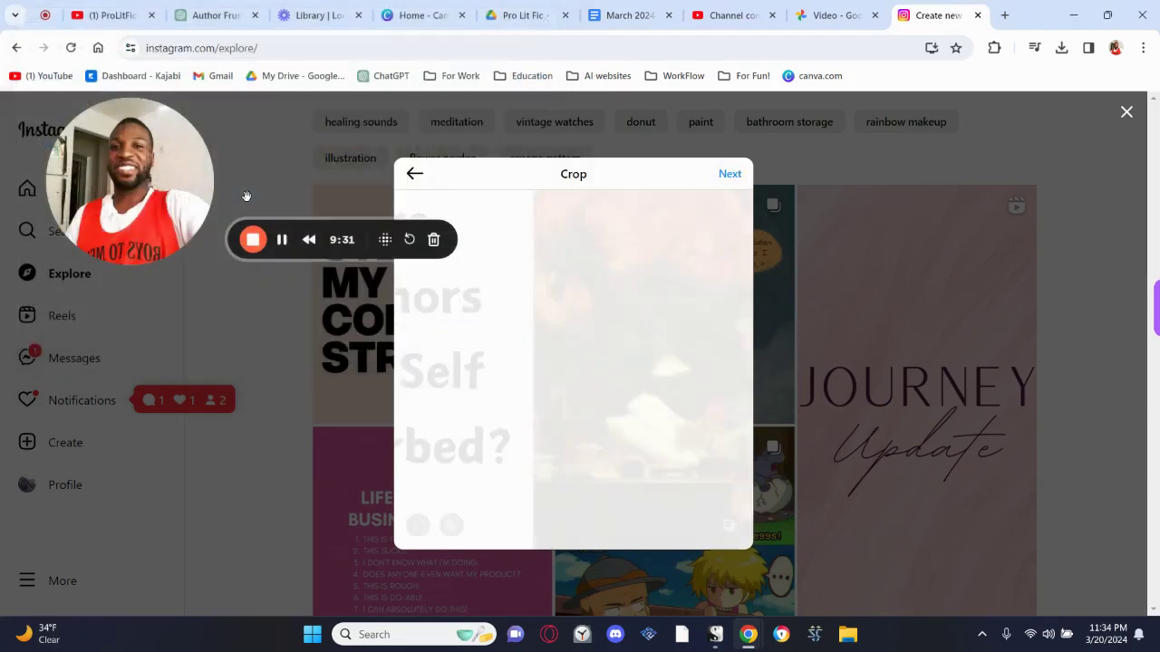
{"action": "left_click", "coordinate": [418, 526]}
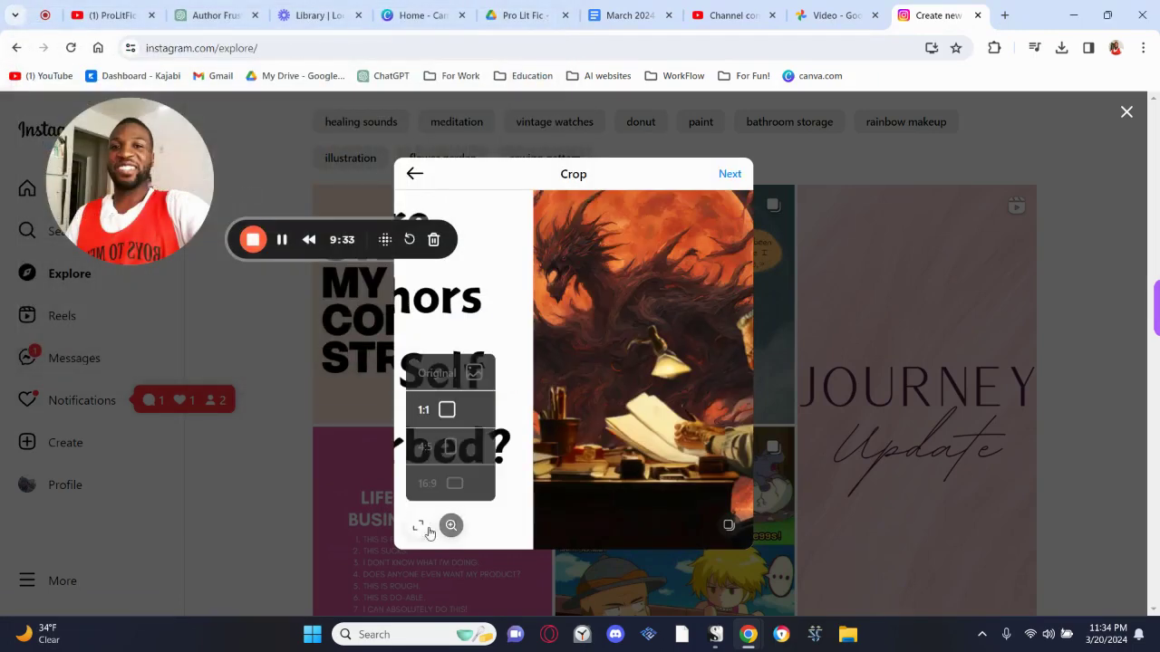
{"action": "left_click", "coordinate": [471, 376]}
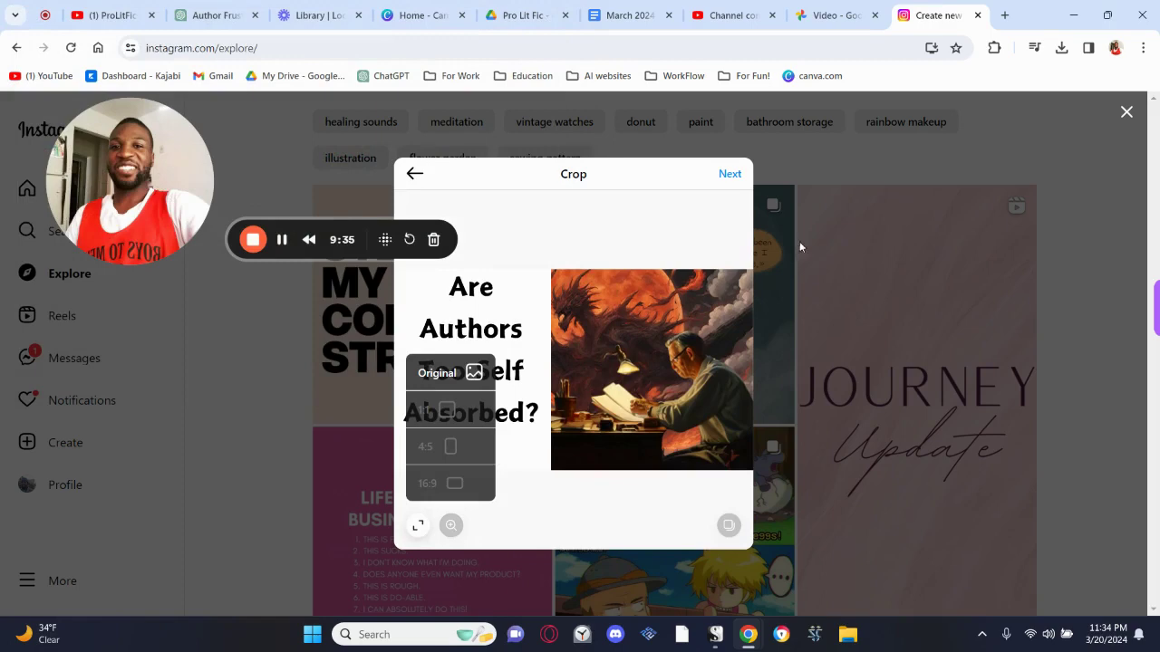
Apply the Juno filter and paste the summary as the post caption
{"action": "left_click", "coordinate": [729, 175]}
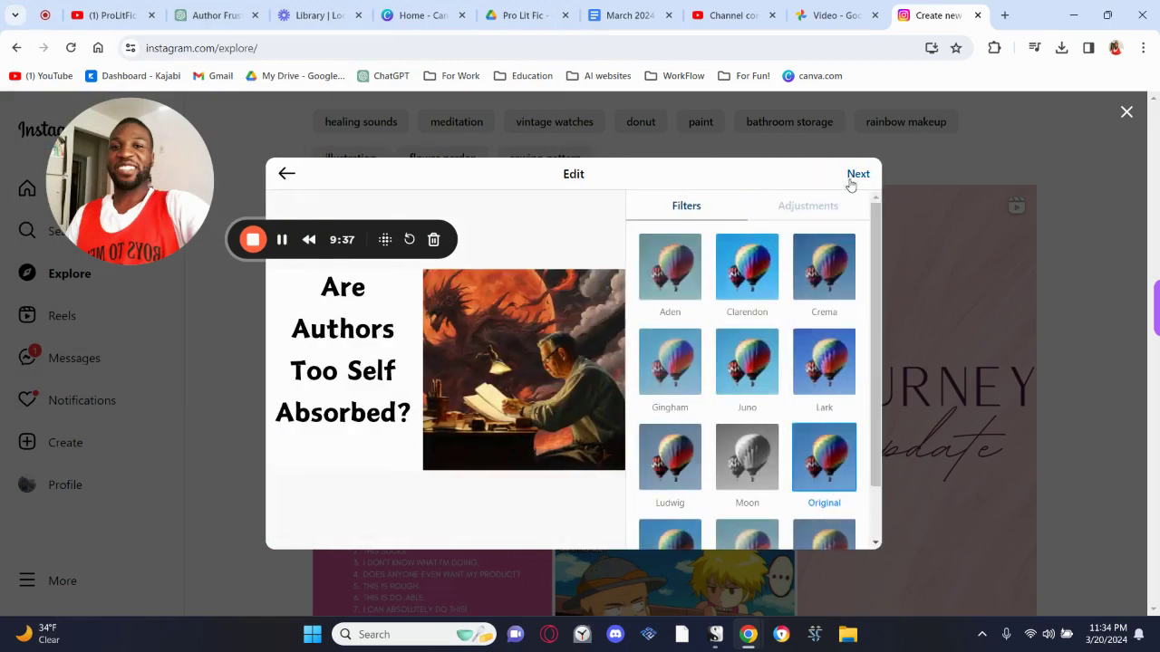
{"action": "left_click", "coordinate": [736, 380]}
{"action": "left_click", "coordinate": [675, 383]}
{"action": "left_click", "coordinate": [724, 374]}
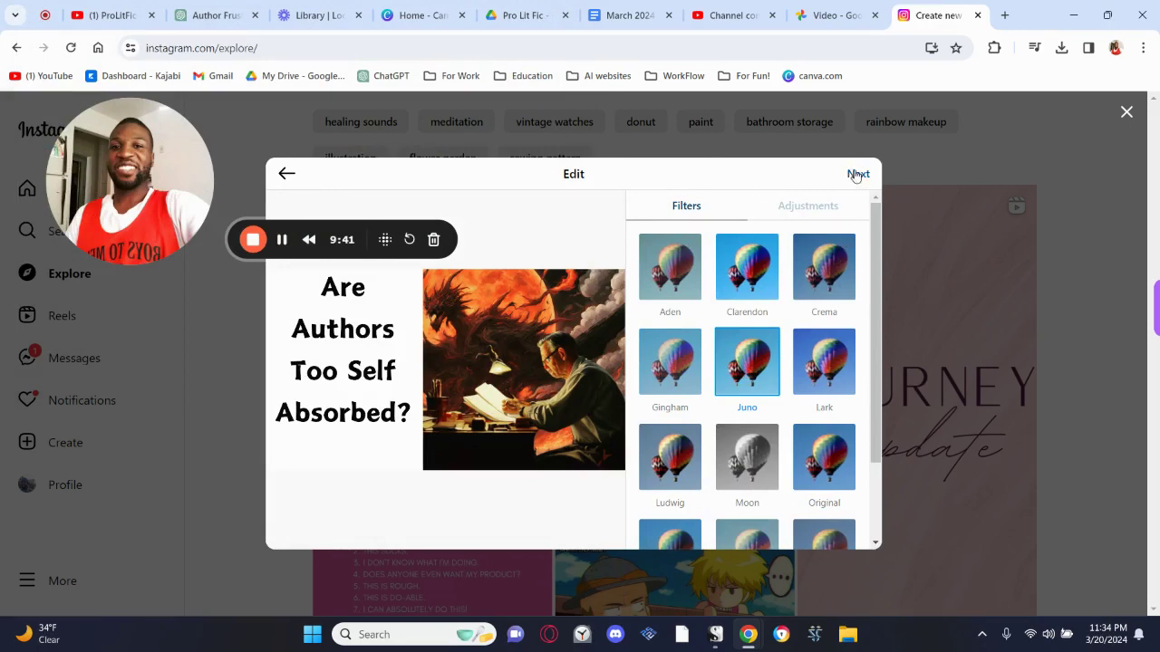
{"action": "left_click", "coordinate": [856, 174]}
{"action": "left_click", "coordinate": [679, 270]}
{"action": "key", "text": "ctrl+v"}
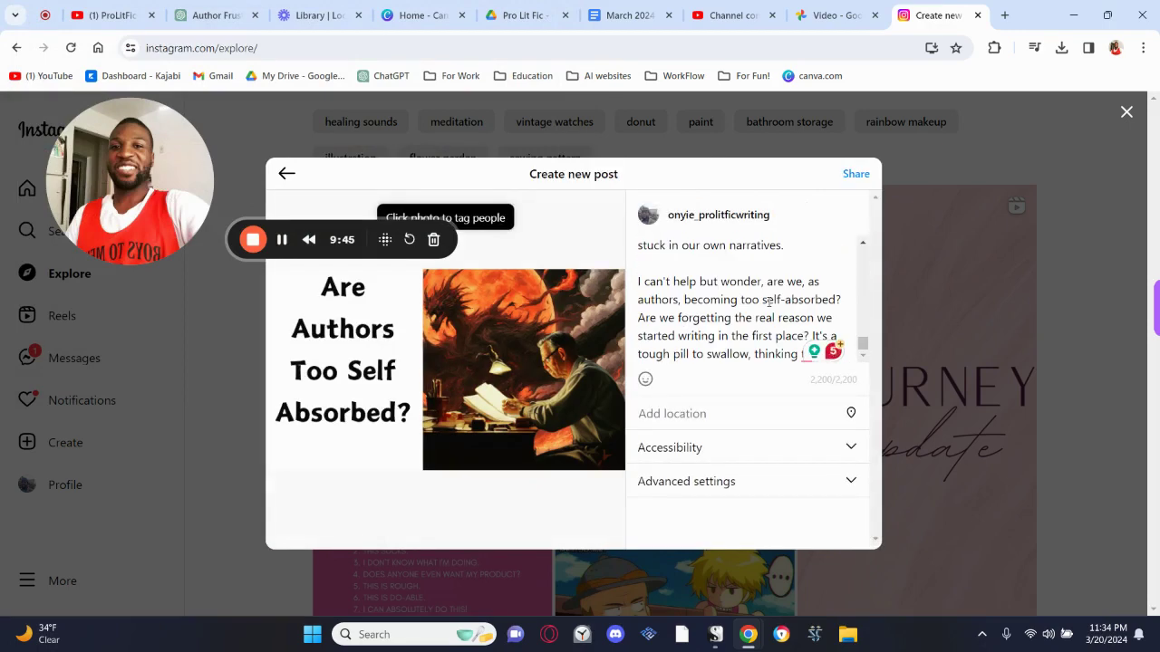
Delete the cut-off ending 'thinking th', then clear the whole caption to 0/2,200 characters
{"action": "mouse_move", "coordinate": [807, 355]}
{"action": "left_click_drag", "start_coordinate": [752, 356], "coordinate": [843, 352]}
{"action": "key", "text": "BackSpace"}
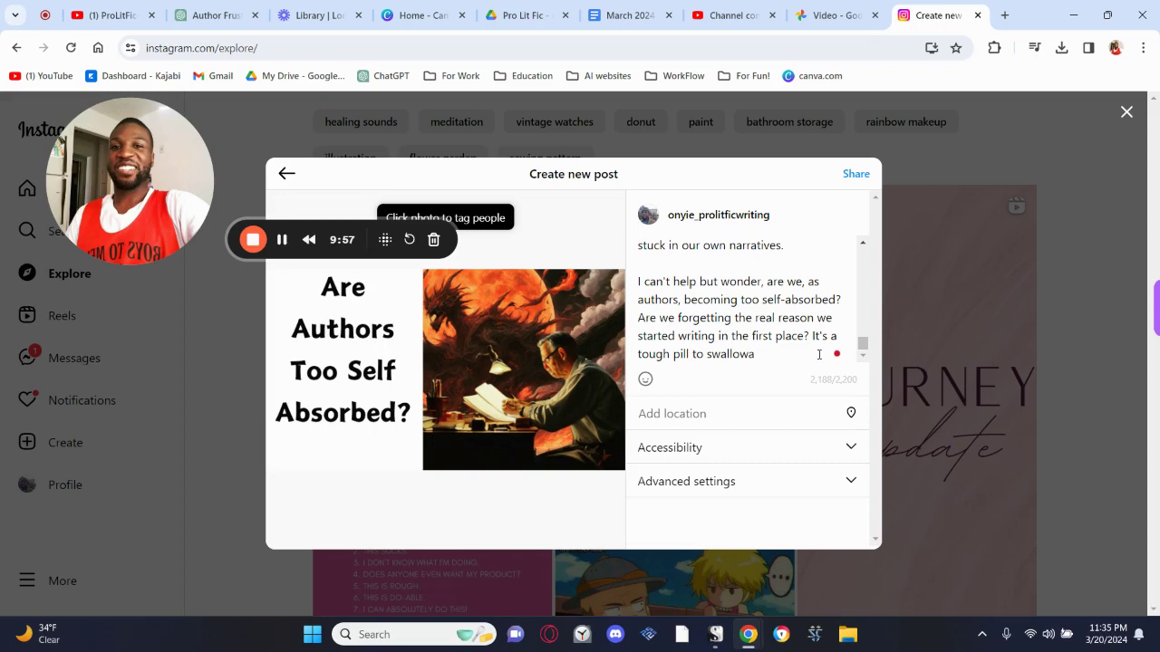
{"action": "key", "text": "ctrl+a"}
{"action": "key", "text": "BackSpace"}
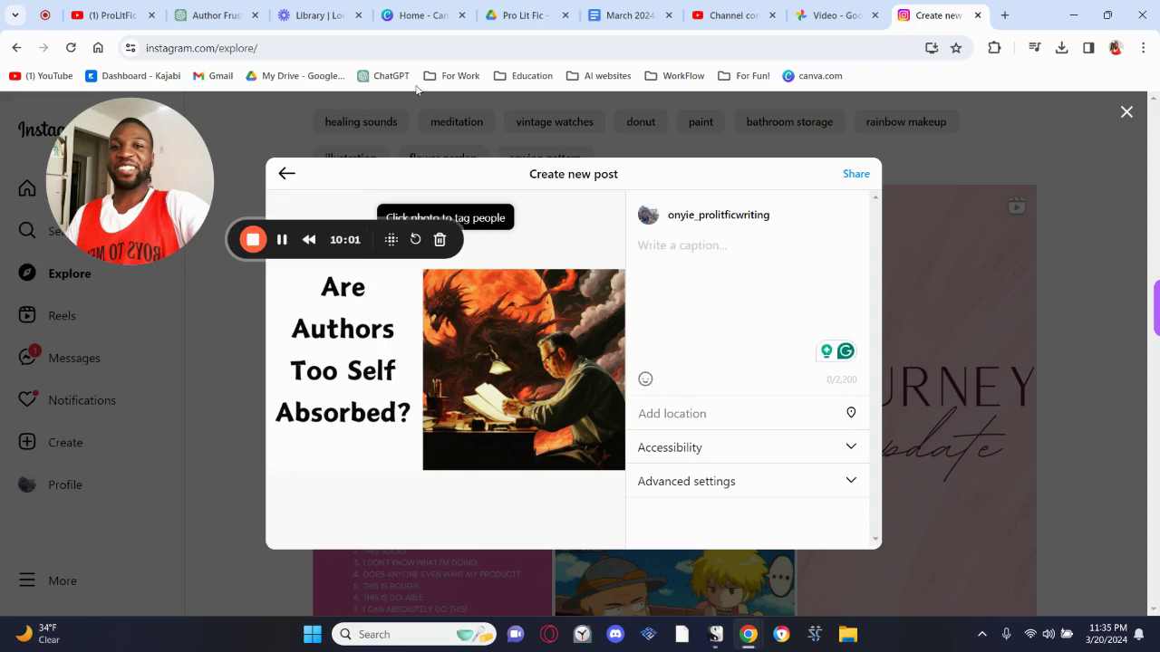
Ask ChatGPT for the same summary in under 2000 characters, pasting the existing summary below
{"action": "left_click", "coordinate": [216, 15]}
{"action": "type", "text": "Hey"}
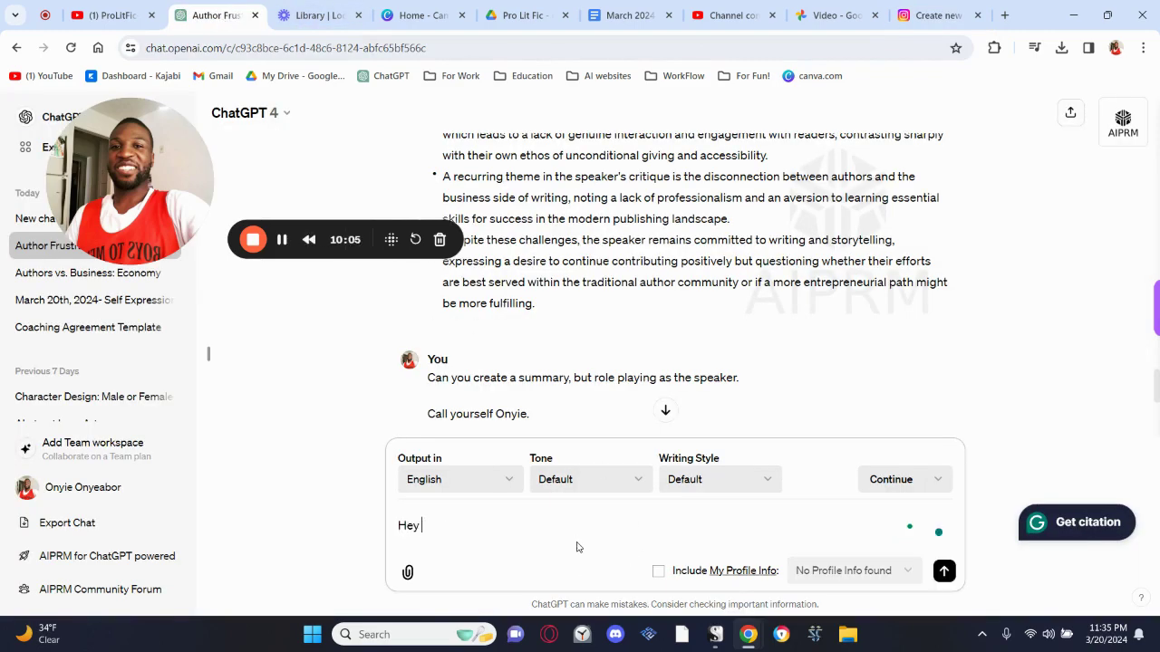
{"action": "type", "text": " chat i need you to make this"}
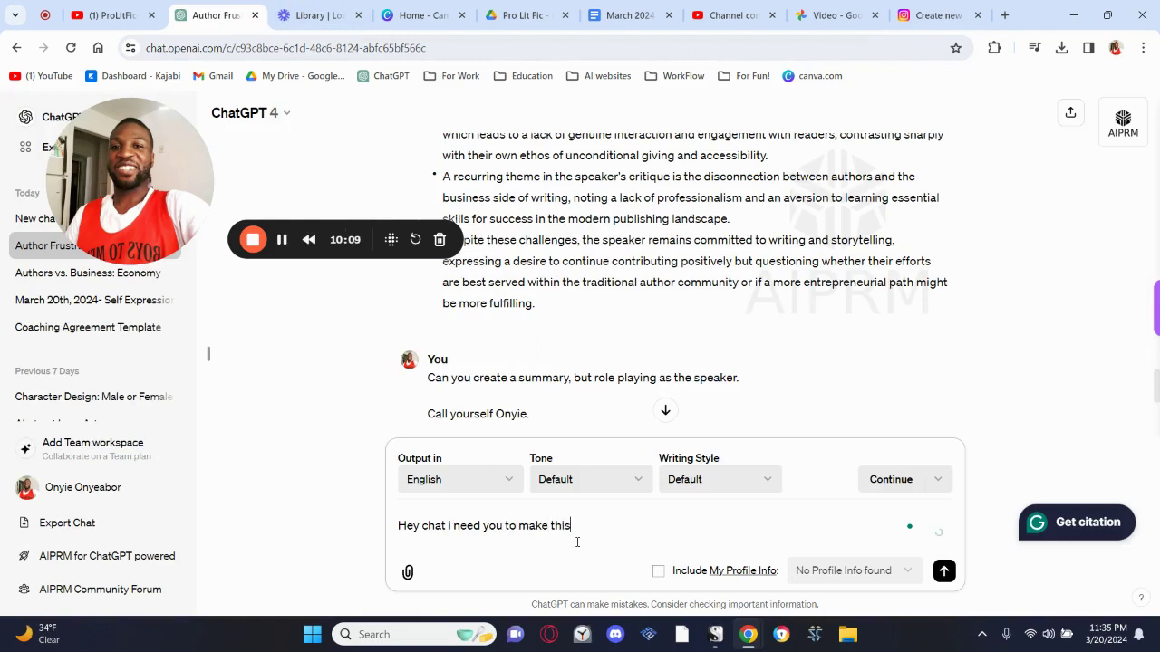
{"action": "type", "text": " same summary, but less than 2000 chra"}
{"action": "key", "text": "BackSpace"}
{"action": "key", "text": "BackSpace"}
{"action": "key", "text": "BackSpace"}
{"action": "type", "text": "racters."}
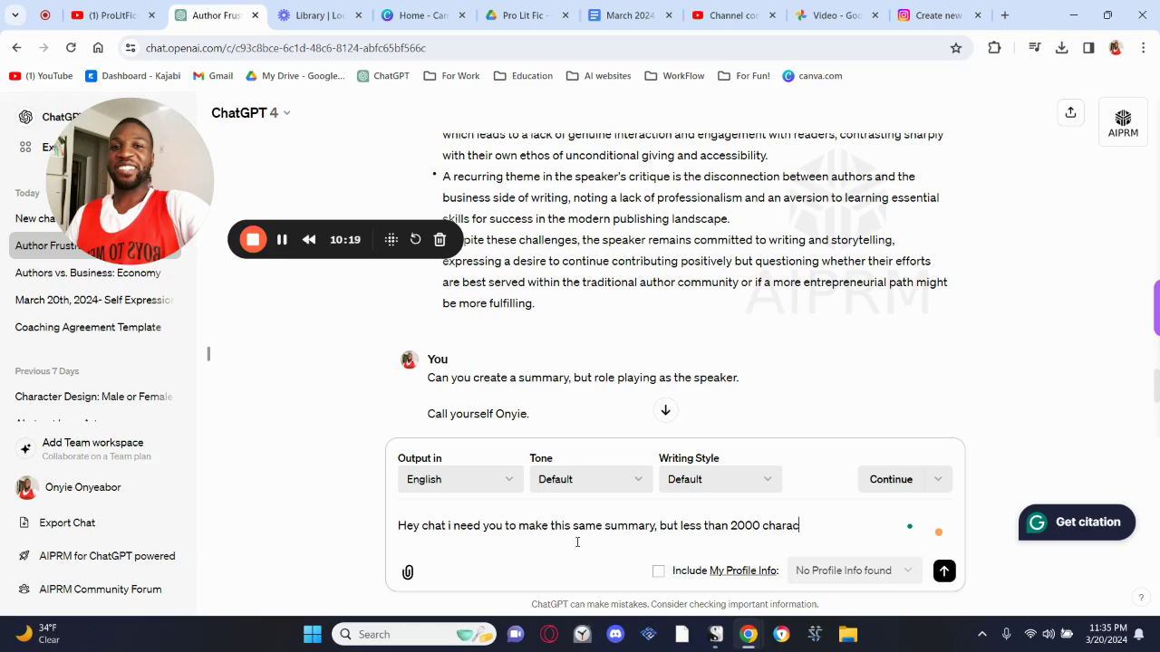
{"action": "key", "text": "shift+Return"}
{"action": "key", "text": "shift+Return"}
{"action": "key", "text": "ctrl+v"}
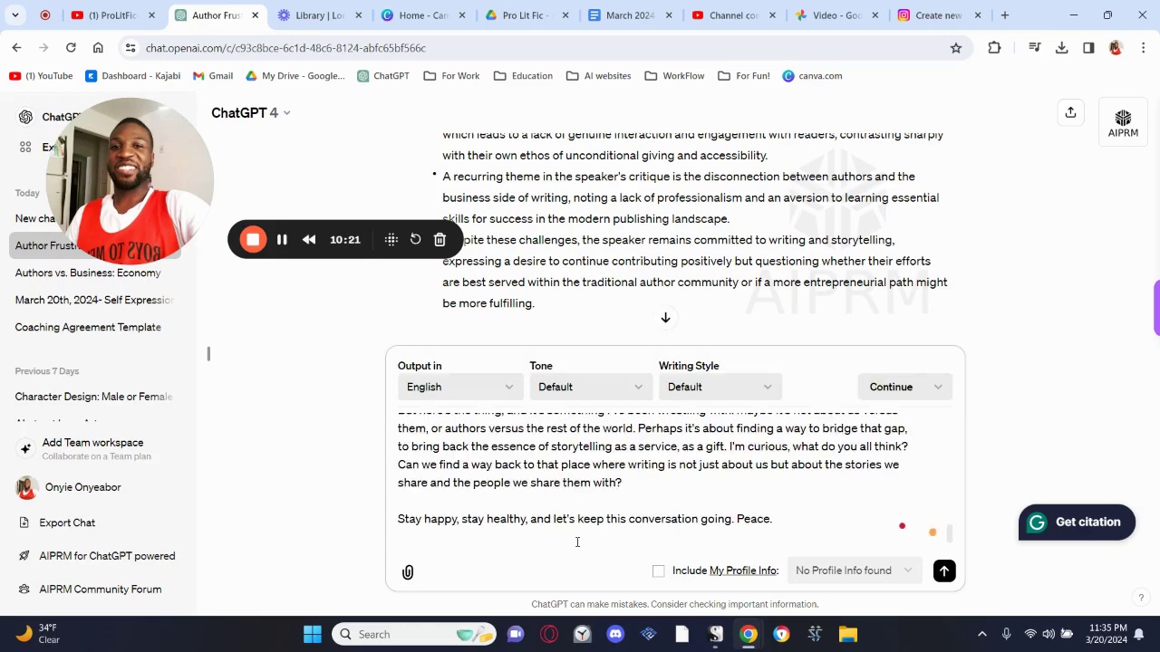
{"action": "key", "text": "Return"}
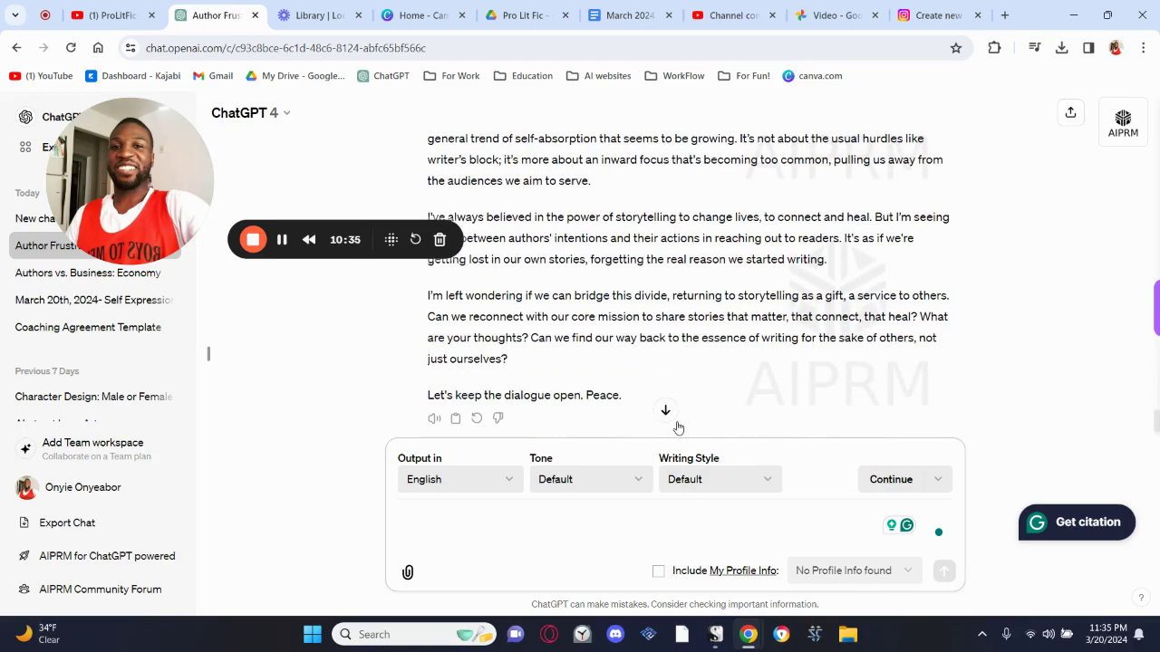
Scroll to the end of the shorter reply and copy it
{"action": "scroll", "coordinate": [642, 313], "scroll_direction": "up", "scroll_amount": 3}
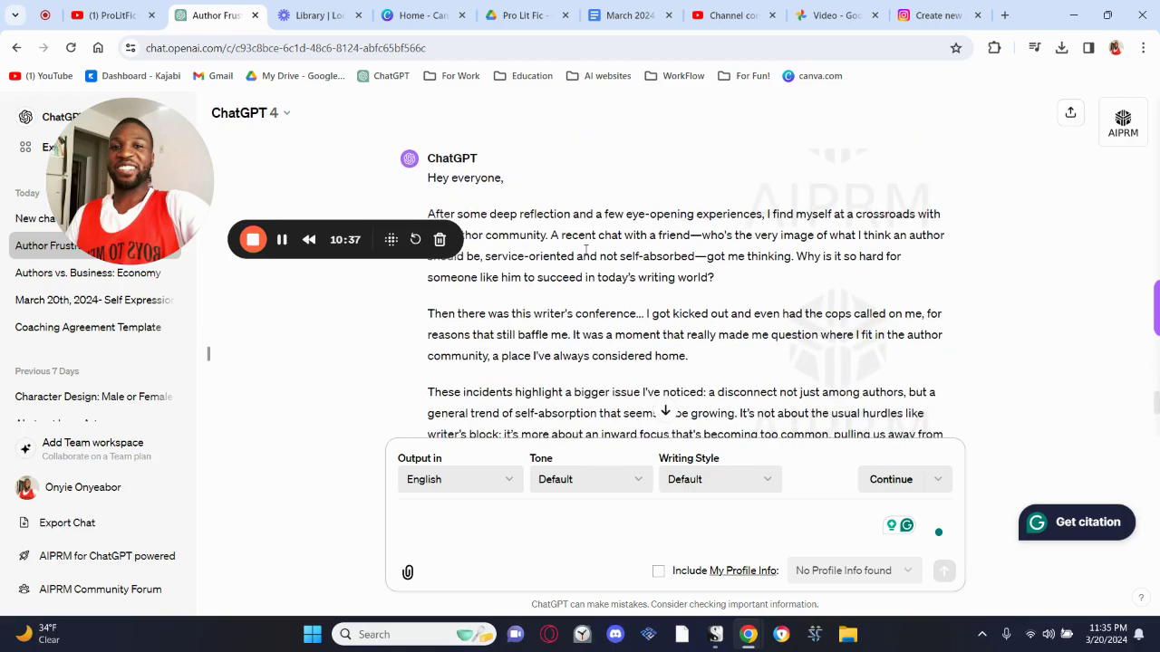
{"action": "scroll", "coordinate": [586, 250], "scroll_direction": "down", "scroll_amount": 1}
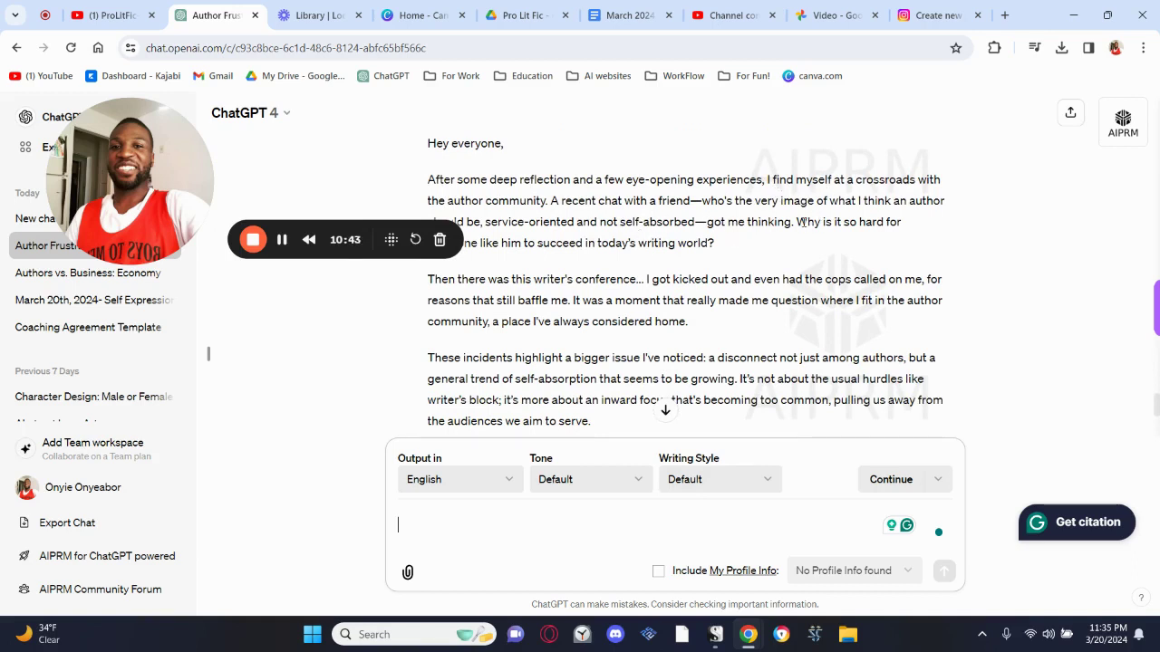
{"action": "scroll", "coordinate": [688, 317], "scroll_direction": "down", "scroll_amount": 3}
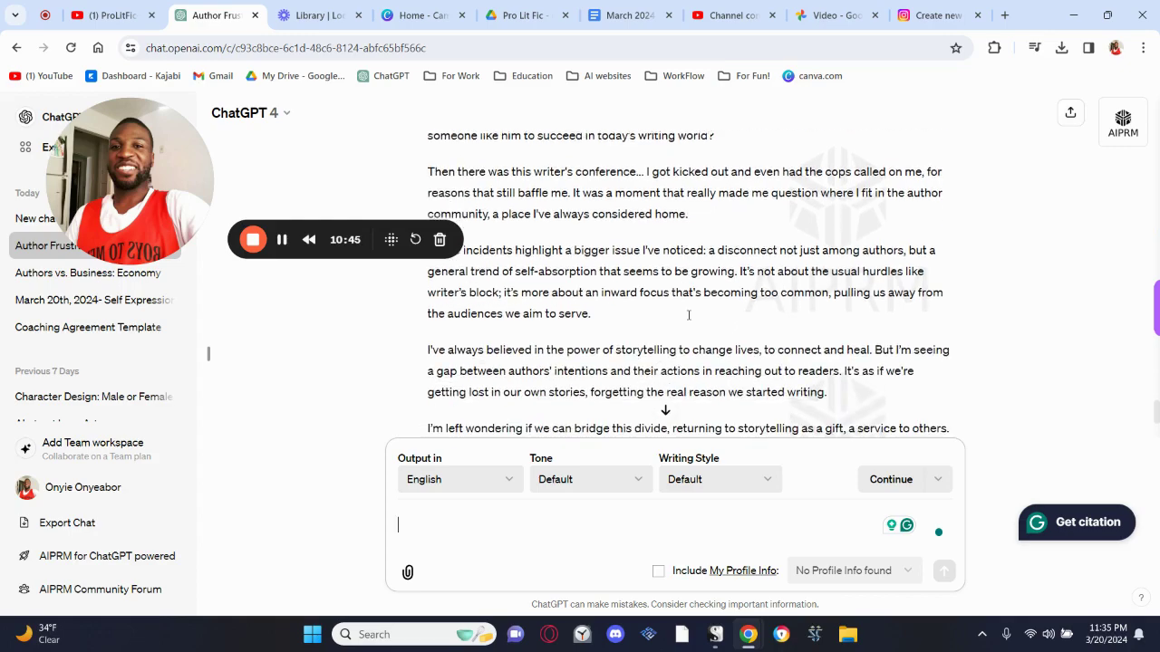
{"action": "scroll", "coordinate": [689, 319], "scroll_direction": "down", "scroll_amount": 1}
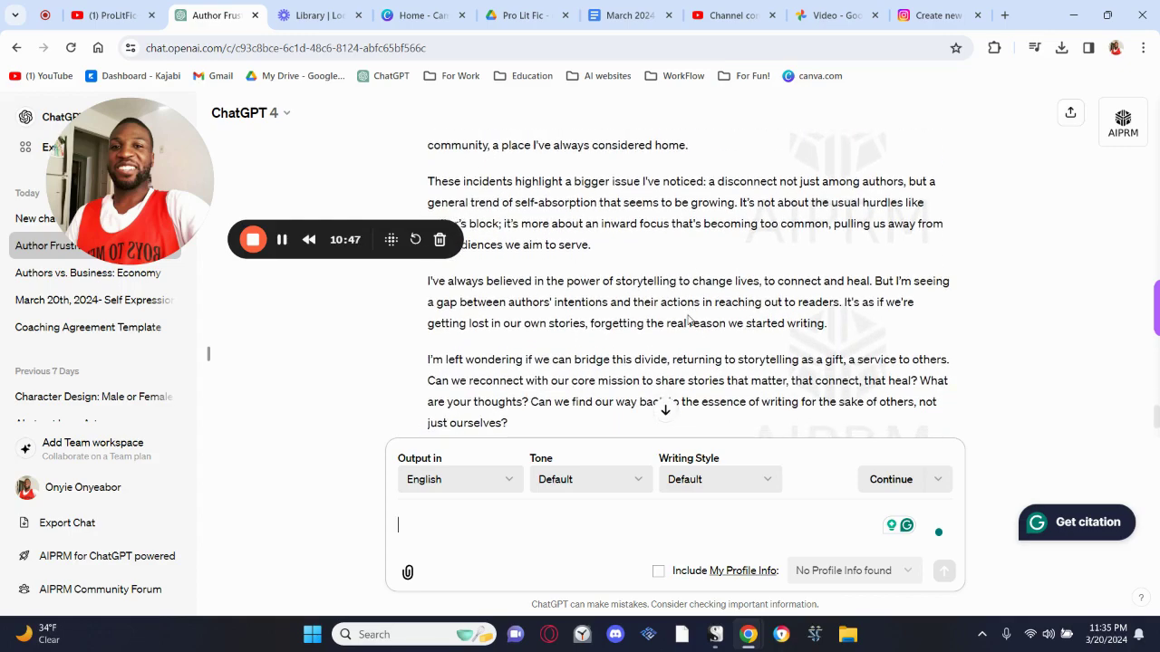
{"action": "scroll", "coordinate": [689, 317], "scroll_direction": "down", "scroll_amount": 1}
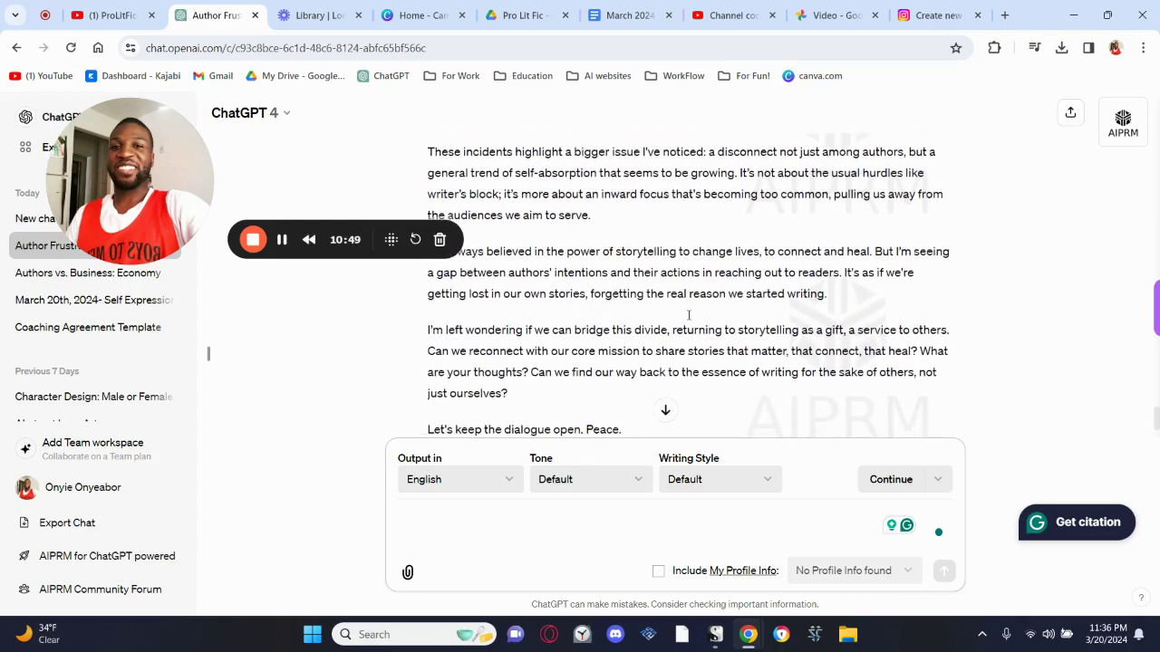
{"action": "scroll", "coordinate": [689, 319], "scroll_direction": "down", "scroll_amount": 1}
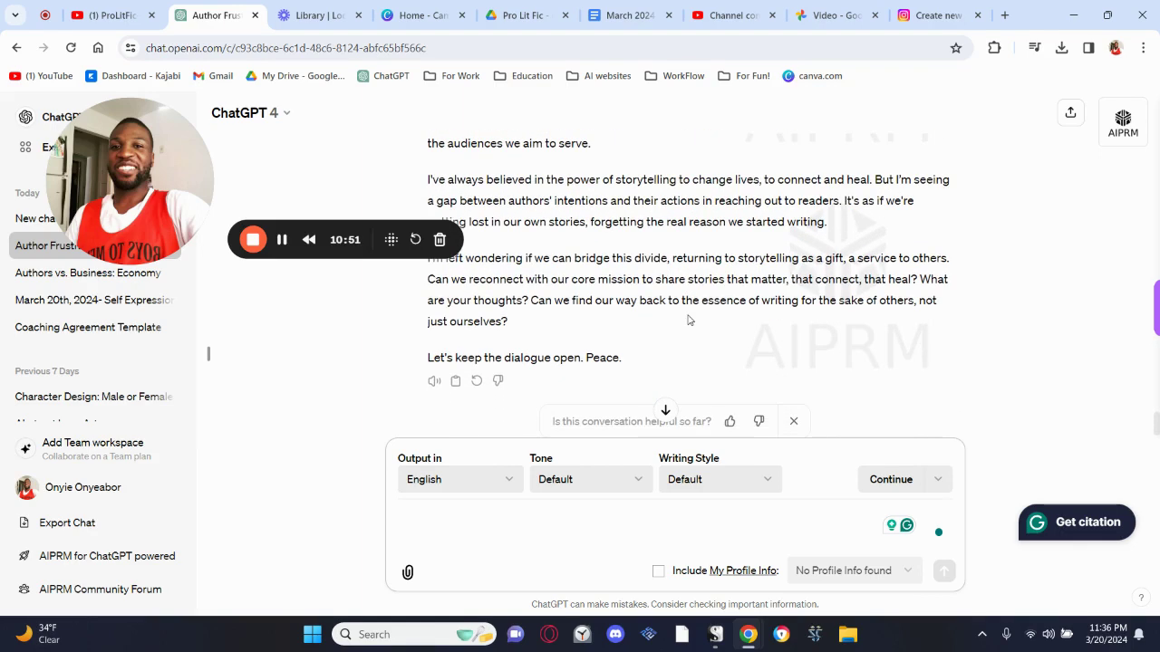
{"action": "left_click", "coordinate": [457, 381]}
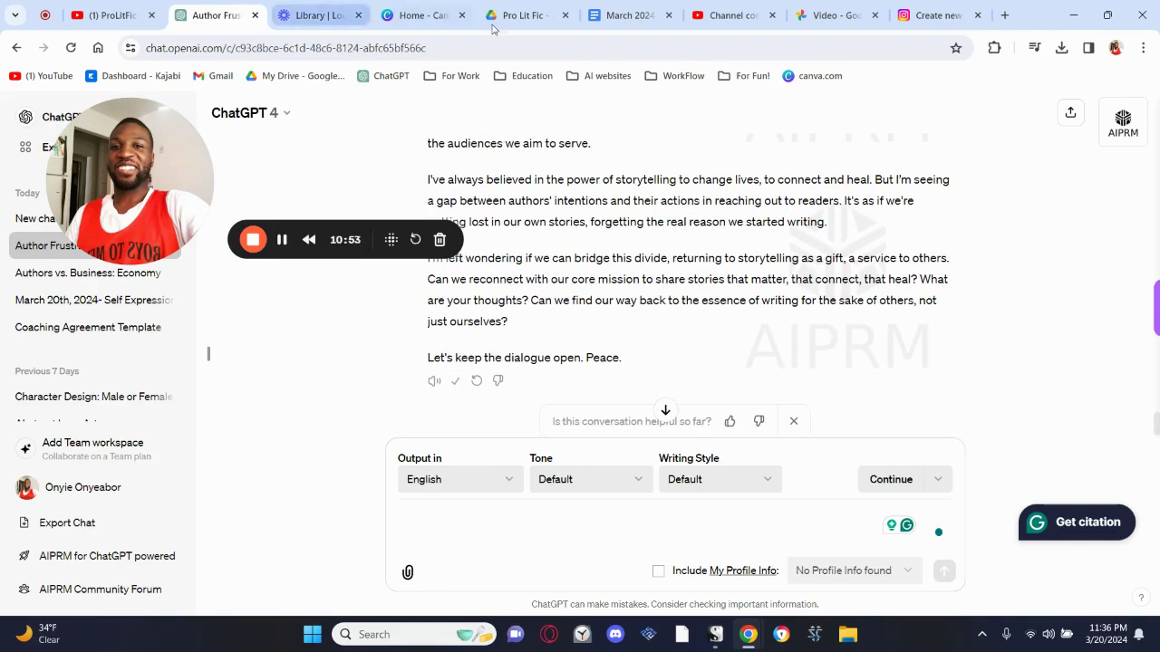
Paste the shortened ChatGPT reply into the Instagram post caption
{"action": "left_click", "coordinate": [933, 15]}
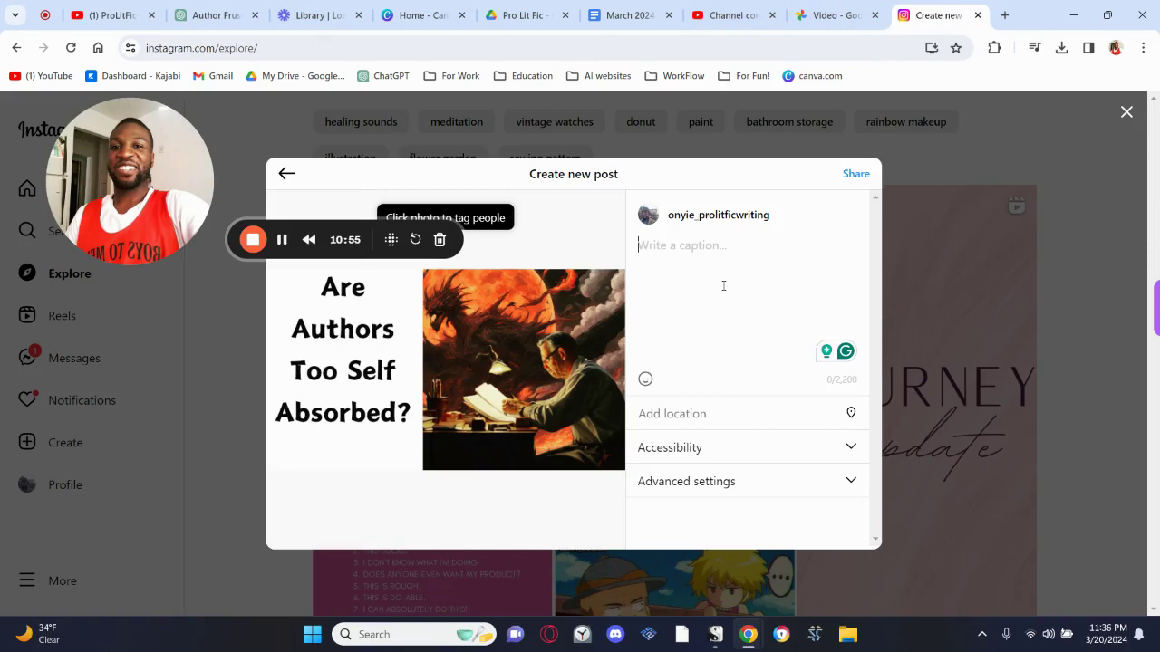
{"action": "key", "text": "ctrl+v"}
{"action": "scroll", "coordinate": [792, 316], "scroll_direction": "up", "scroll_amount": 2}
{"action": "scroll", "coordinate": [792, 316], "scroll_direction": "down", "scroll_amount": 2}
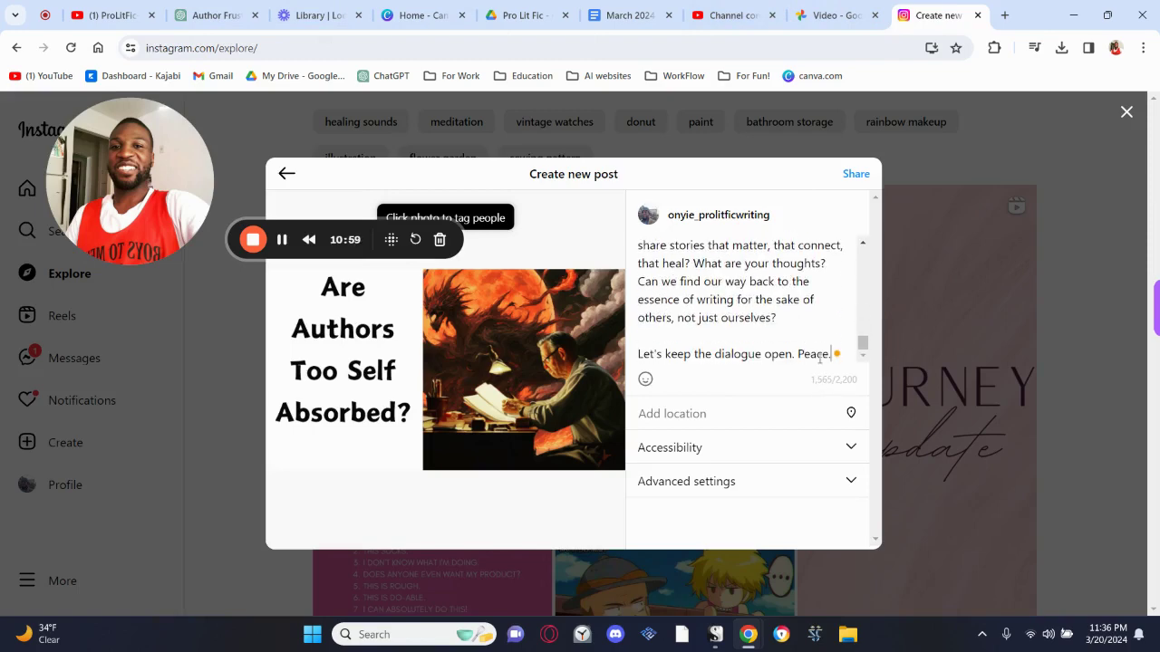
{"action": "scroll", "coordinate": [743, 272], "scroll_direction": "up", "scroll_amount": 4}
{"action": "scroll", "coordinate": [757, 282], "scroll_direction": "down", "scroll_amount": 4}
Add hashtags #authors, #bookcoach, #books and #lovereadingbooks on separate lines
{"action": "key", "text": "Return"}
{"action": "key", "text": "Return"}
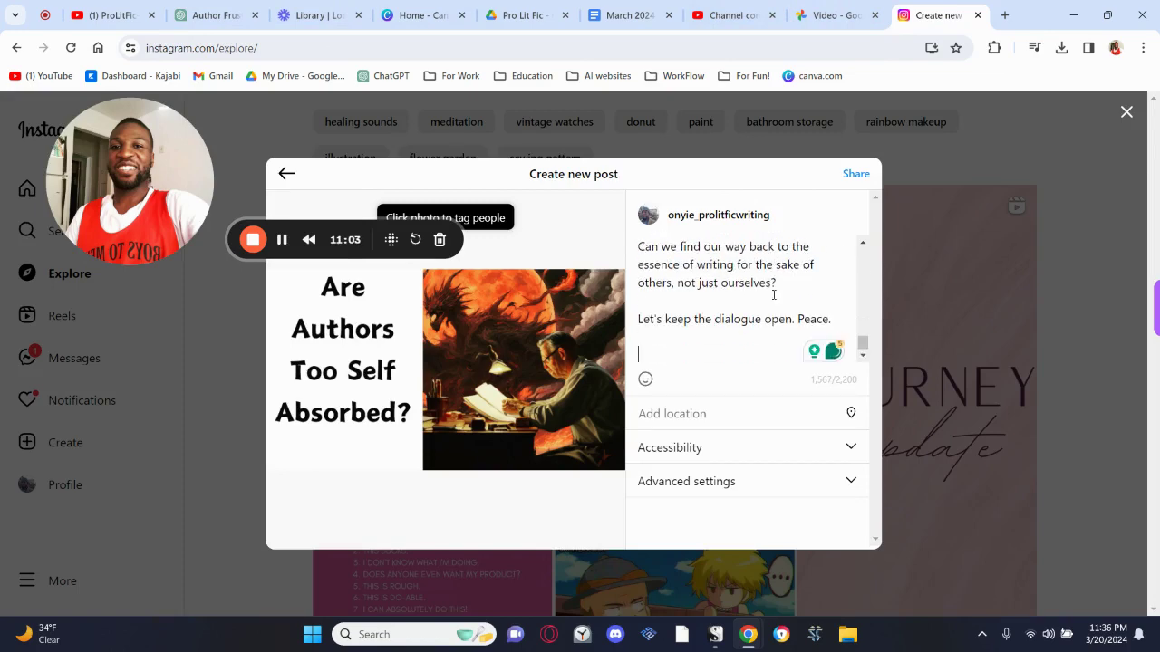
{"action": "type", "text": "#authors"}
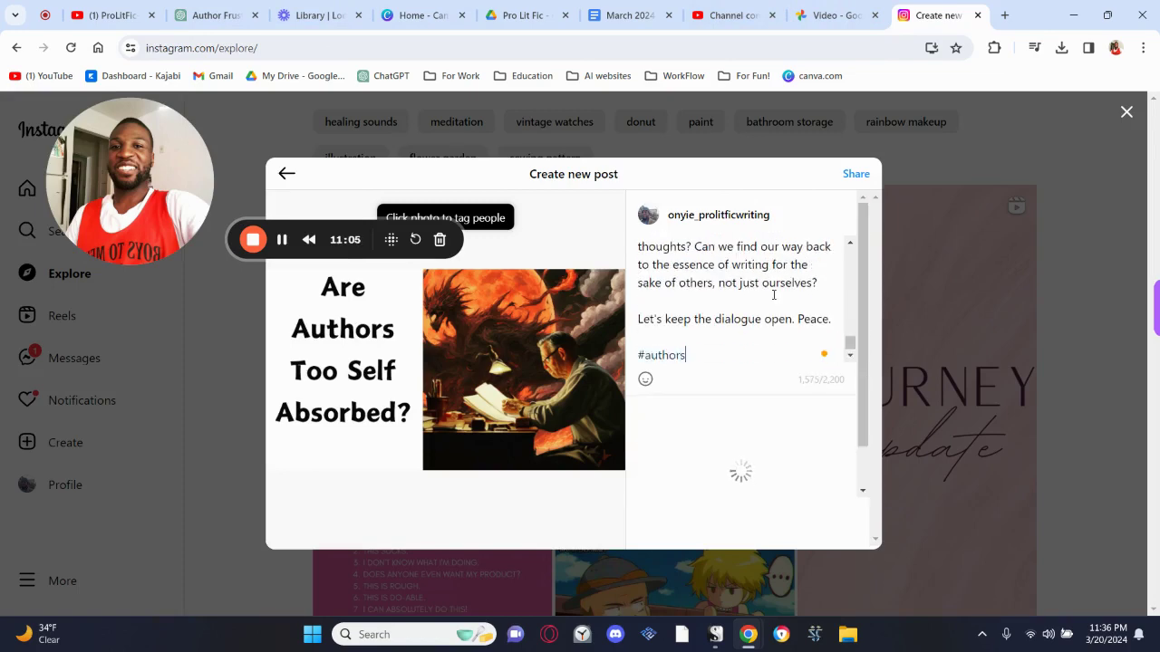
{"action": "key", "text": "Return"}
{"action": "type", "text": "#"}
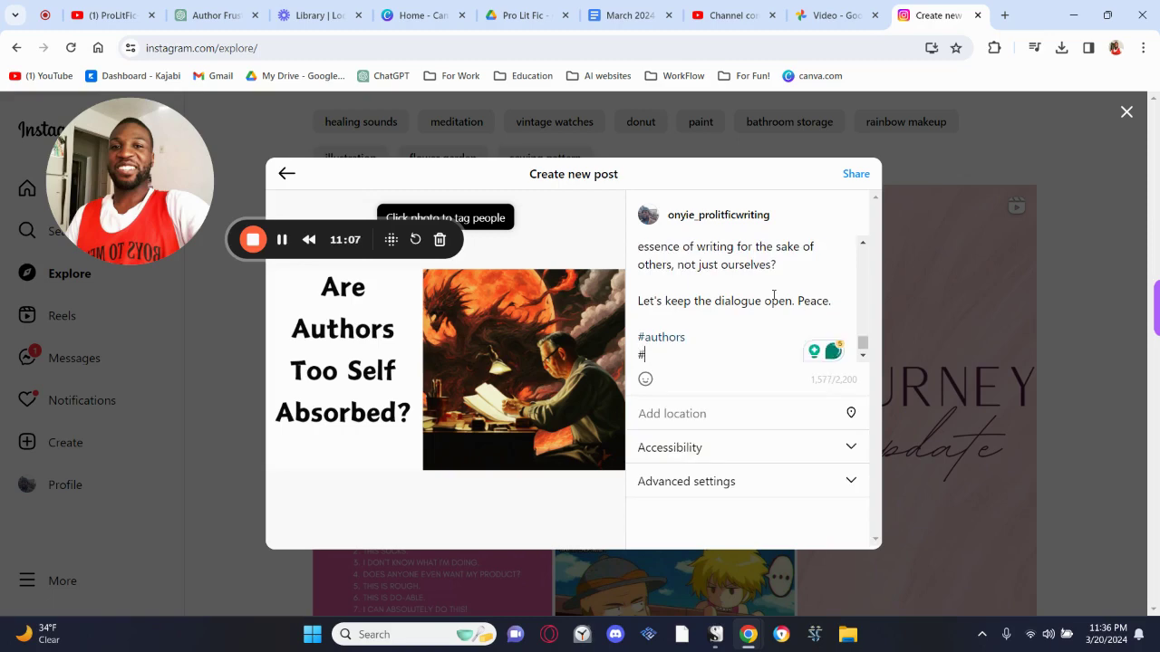
{"action": "type", "text": "bookcoach"}
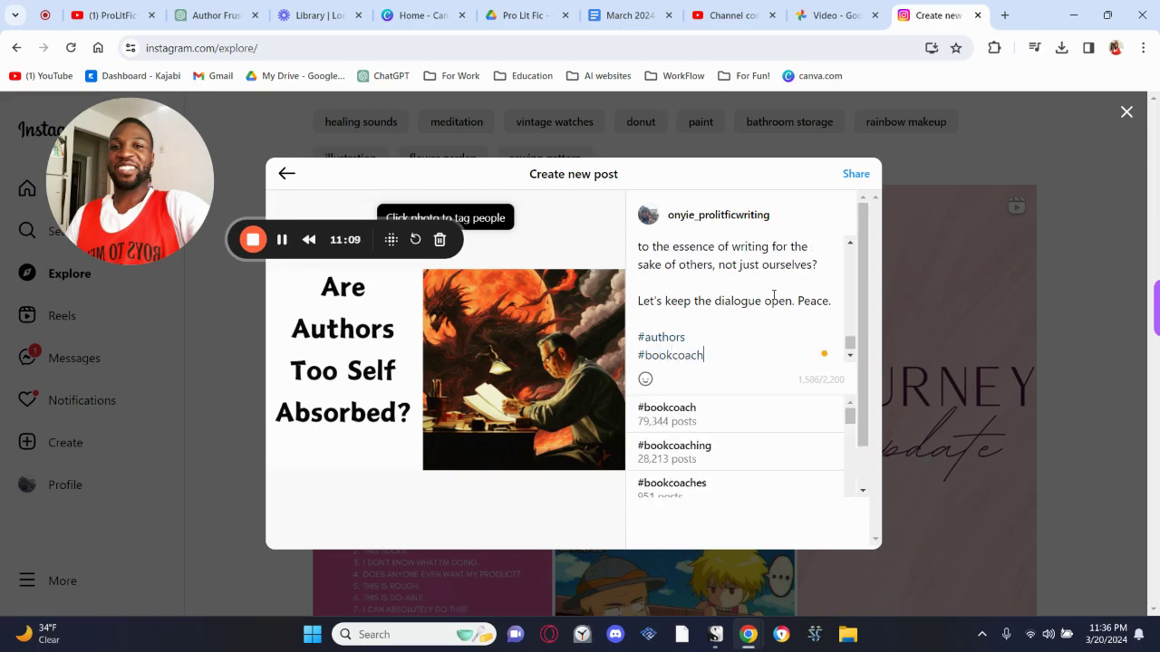
{"action": "key", "text": "Return"}
{"action": "type", "text": "#books"}
{"action": "key", "text": "Return"}
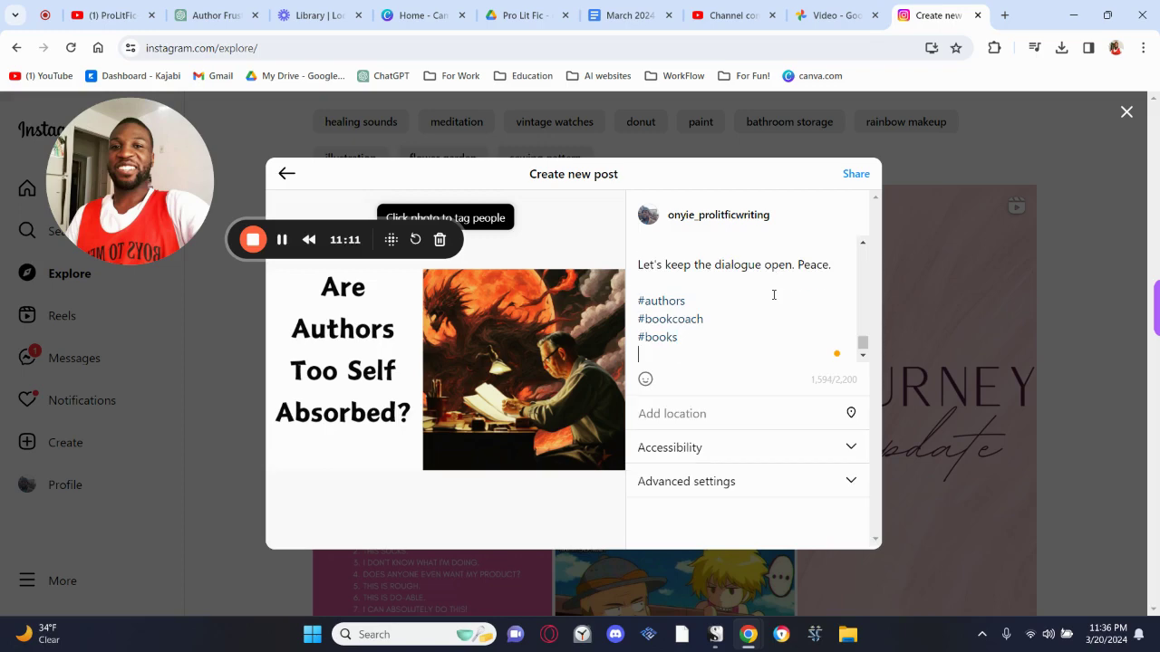
{"action": "type", "text": "#l"}
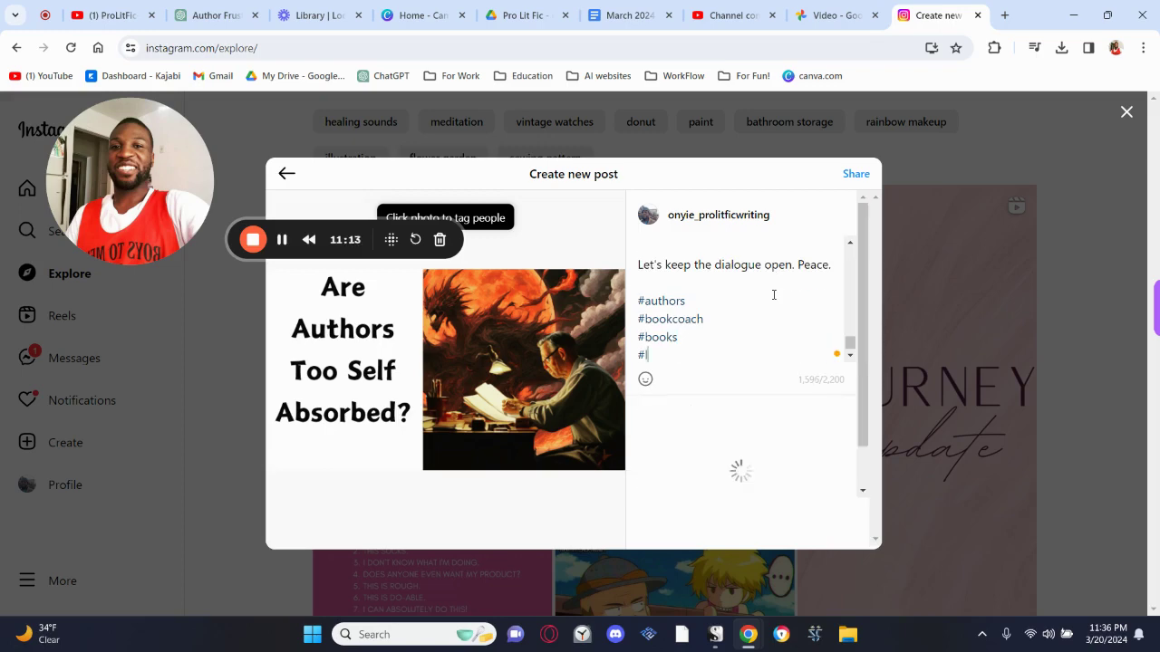
{"action": "type", "text": "oveReading"}
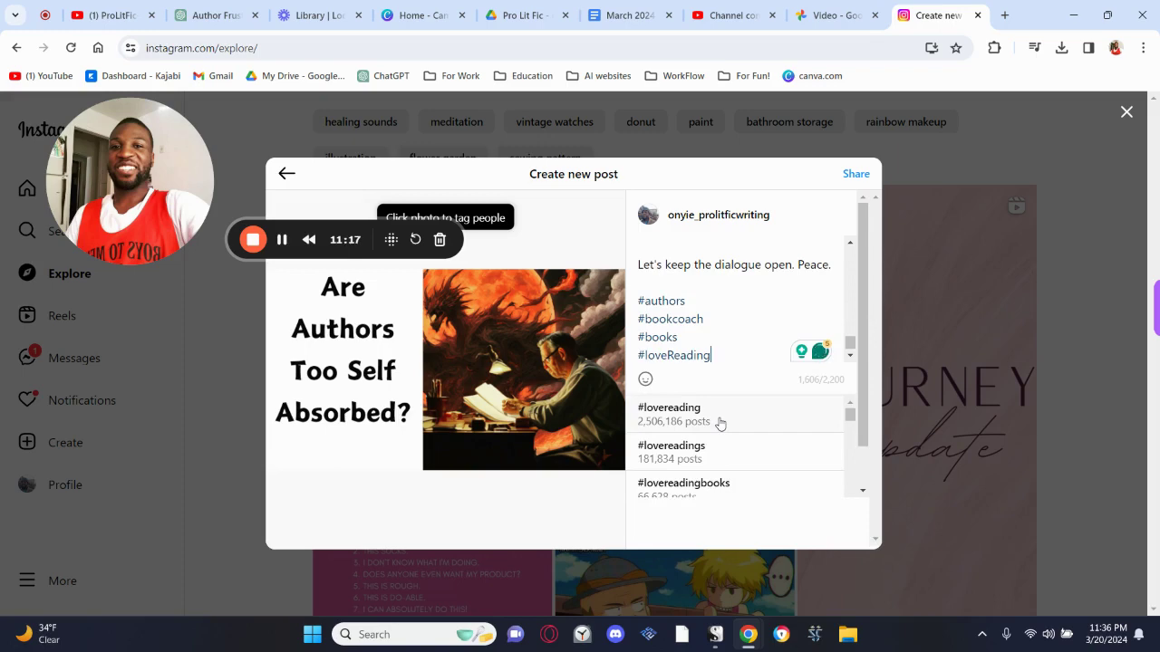
{"action": "left_click", "coordinate": [709, 483]}
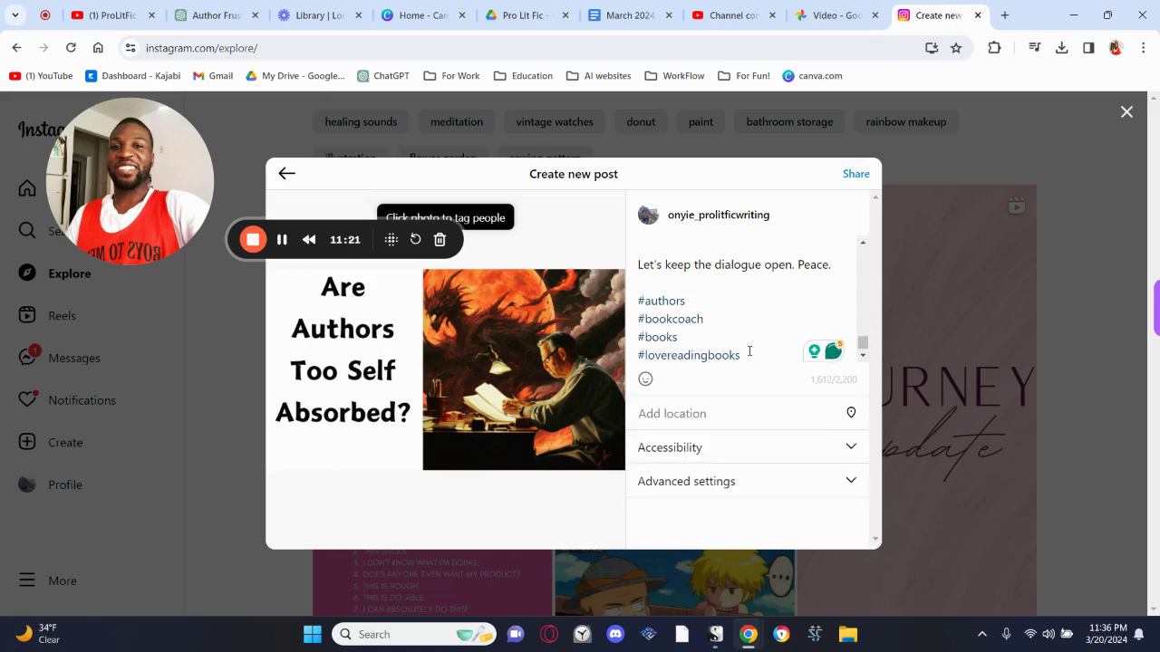
Add #helppeopple as the last hashtag and share the post
{"action": "key", "text": "Return"}
{"action": "type", "text": "#helppeopple"}
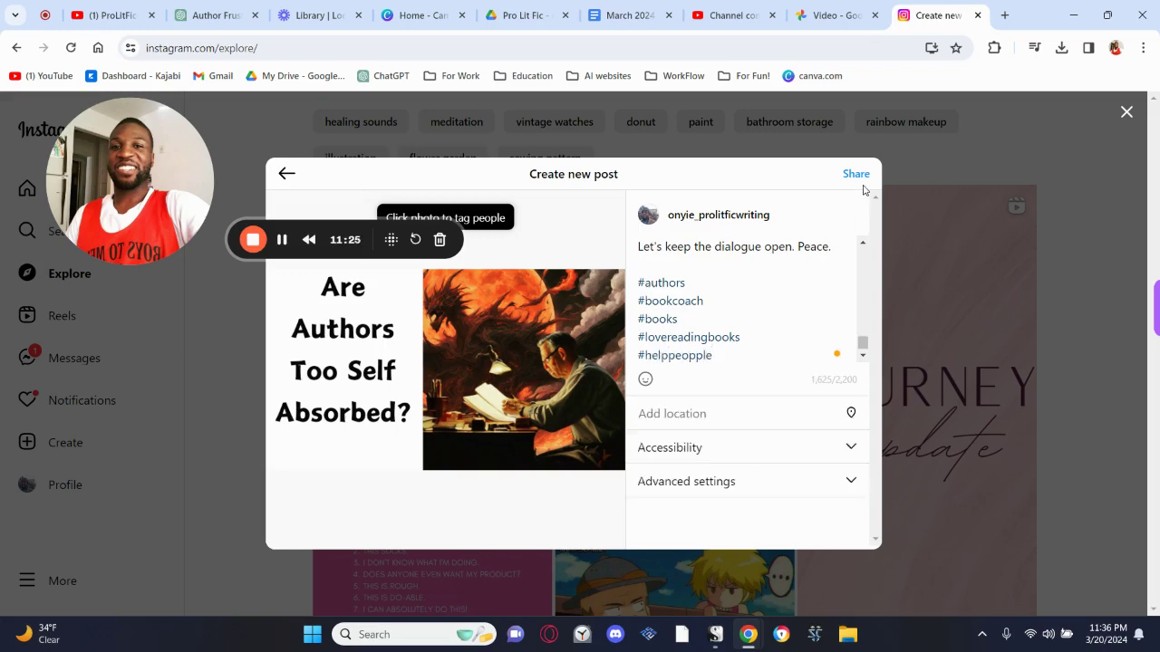
{"action": "left_click", "coordinate": [859, 176]}
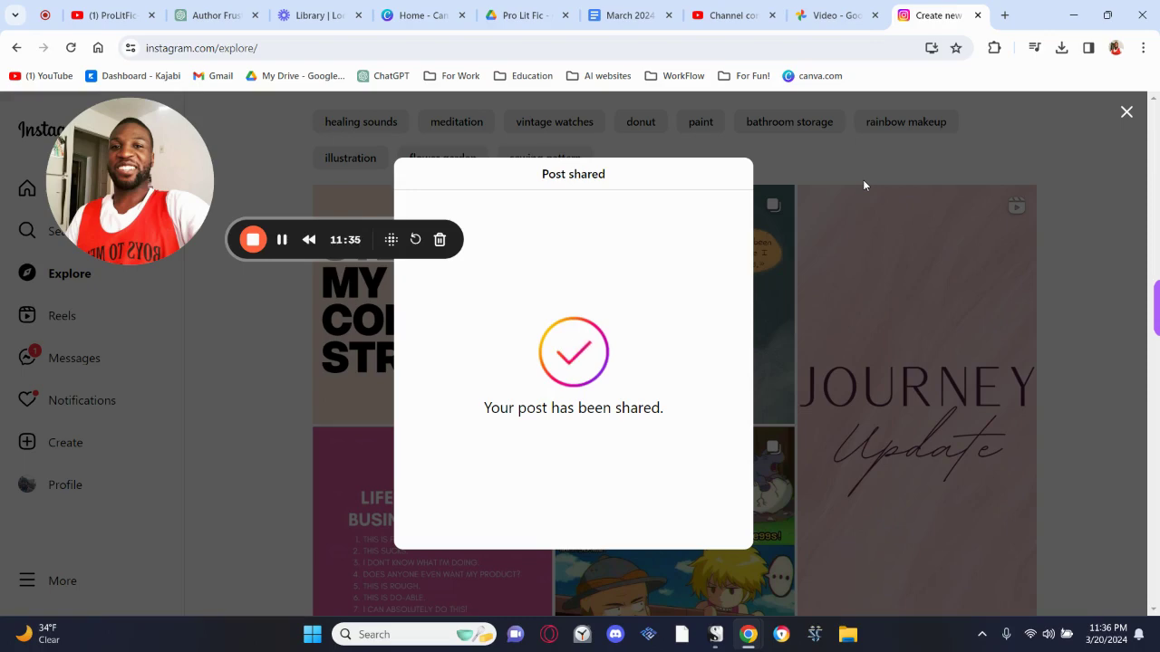
Open the newest Authors video from the YouTube channel in the Studio editor, reloading when it fails
{"action": "left_click", "coordinate": [1127, 112]}
{"action": "left_click", "coordinate": [101, 15]}
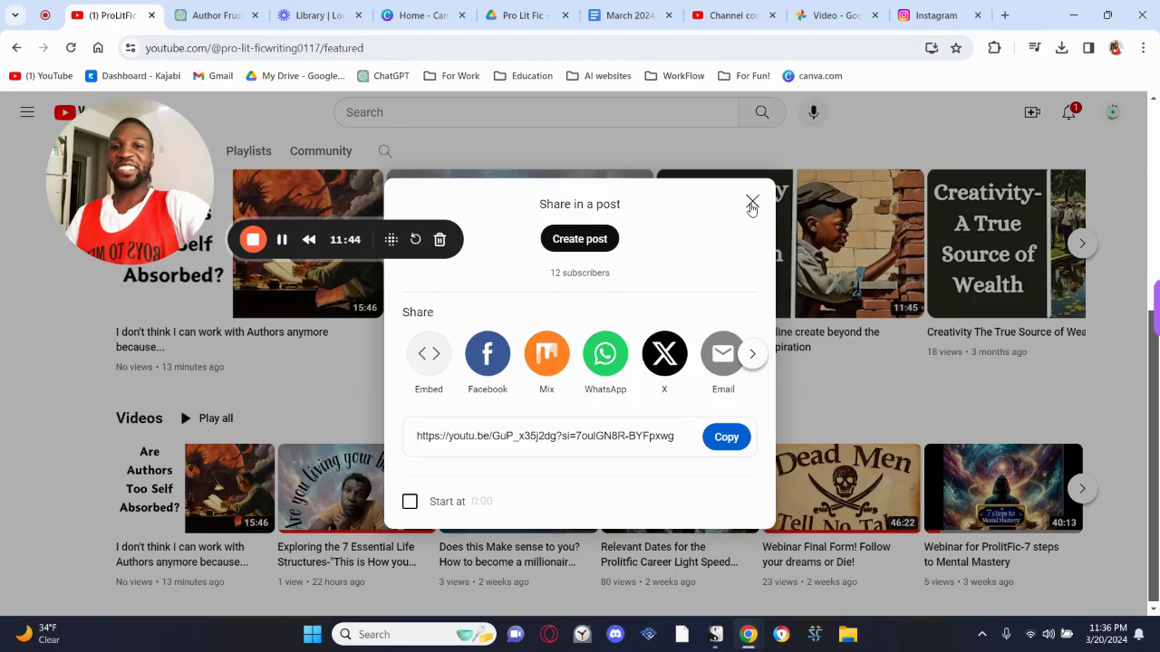
{"action": "left_click", "coordinate": [752, 202]}
{"action": "left_click", "coordinate": [375, 334]}
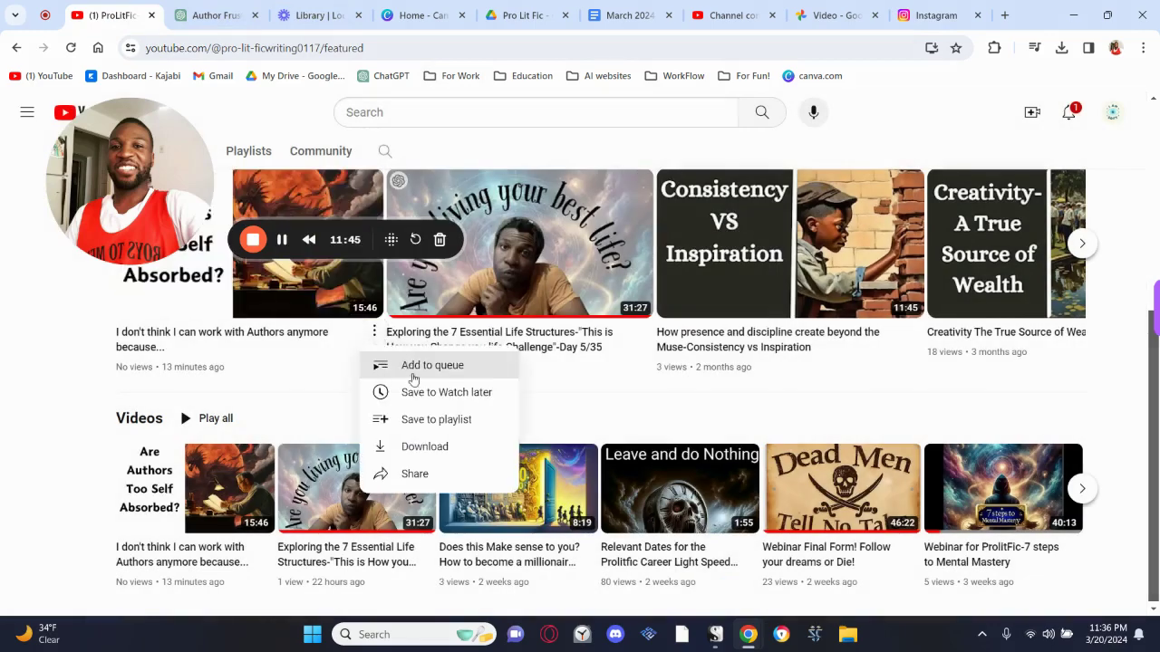
{"action": "left_click", "coordinate": [325, 377]}
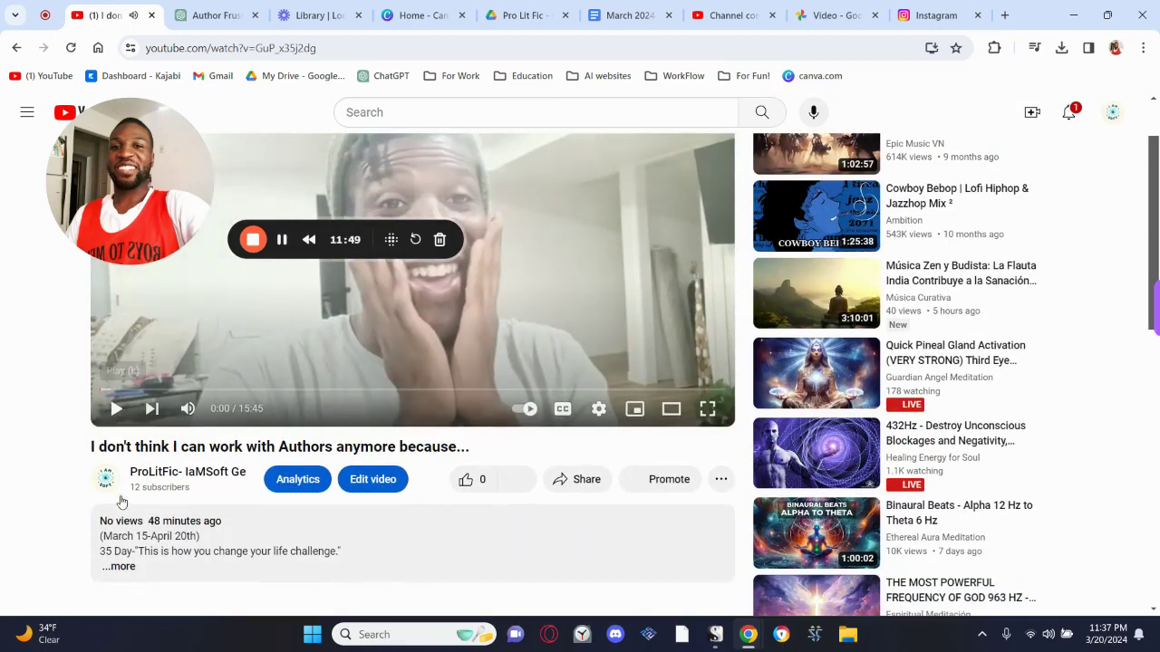
{"action": "left_click", "coordinate": [357, 486]}
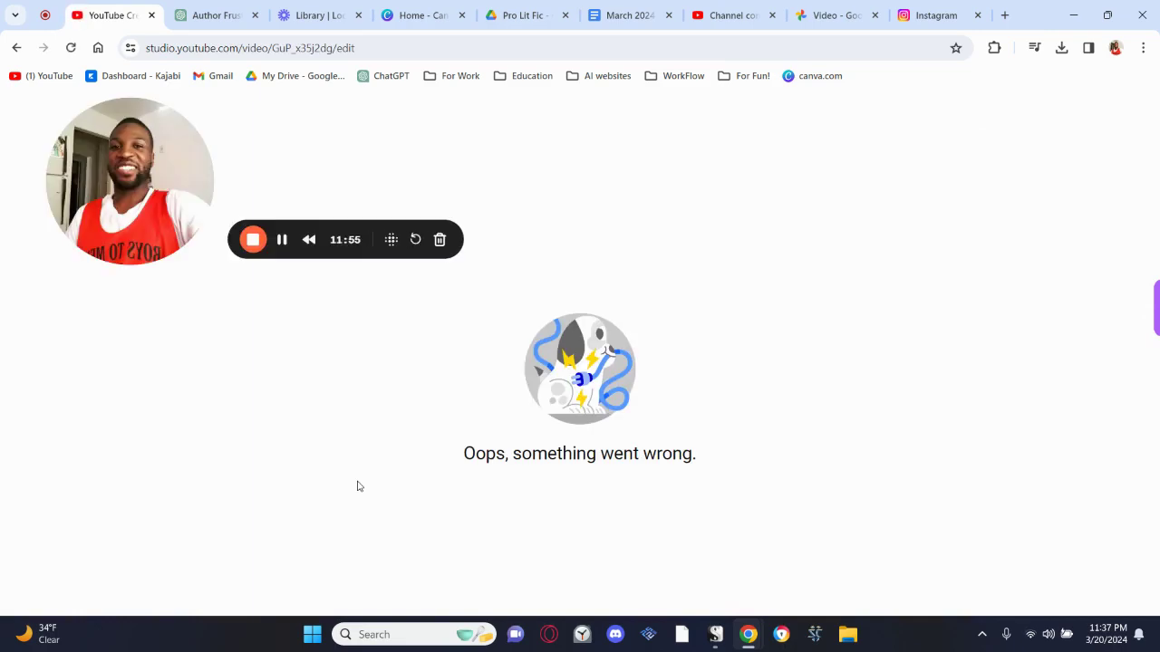
{"action": "left_click", "coordinate": [70, 48]}
Look over the ChatGPT post, then reload and close the failing YouTube Studio tab
{"action": "left_click", "coordinate": [205, 16]}
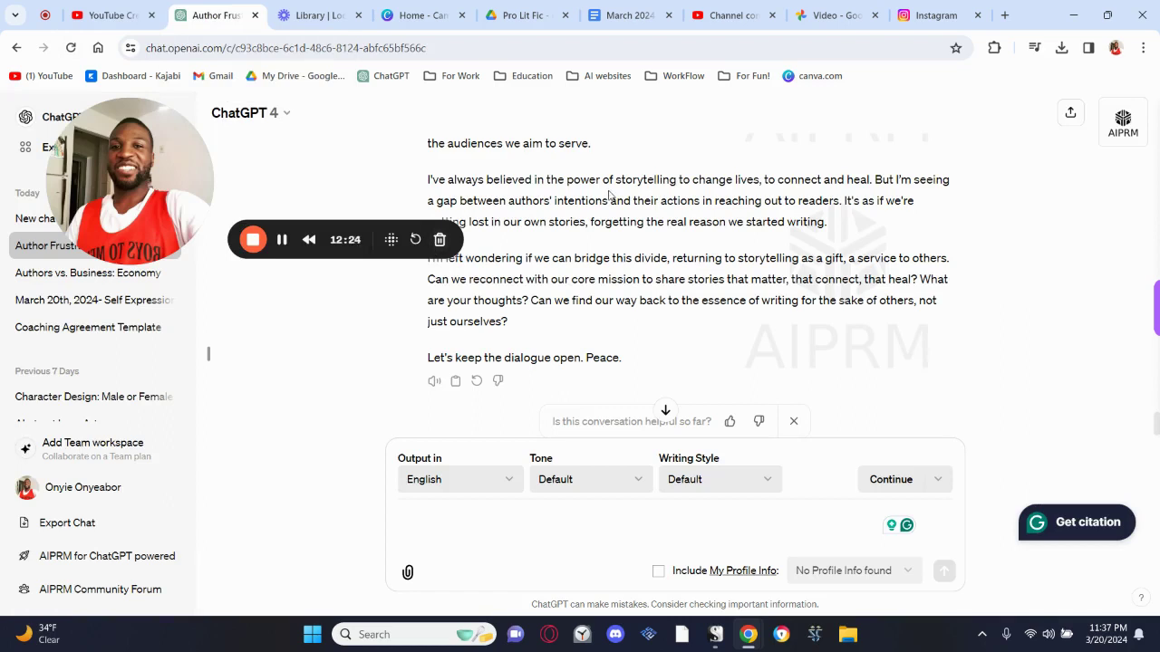
{"action": "left_click_drag", "start_coordinate": [172, 194], "coordinate": [112, 472]}
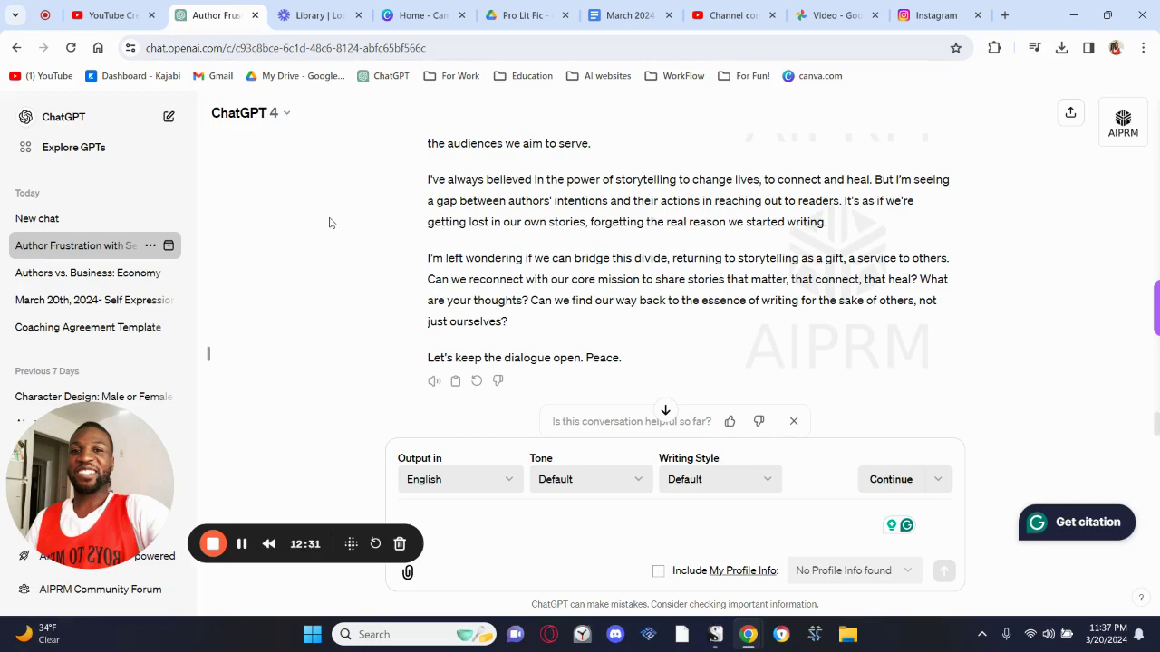
{"action": "scroll", "coordinate": [328, 223], "scroll_direction": "up", "scroll_amount": 1}
{"action": "left_click", "coordinate": [127, 20]}
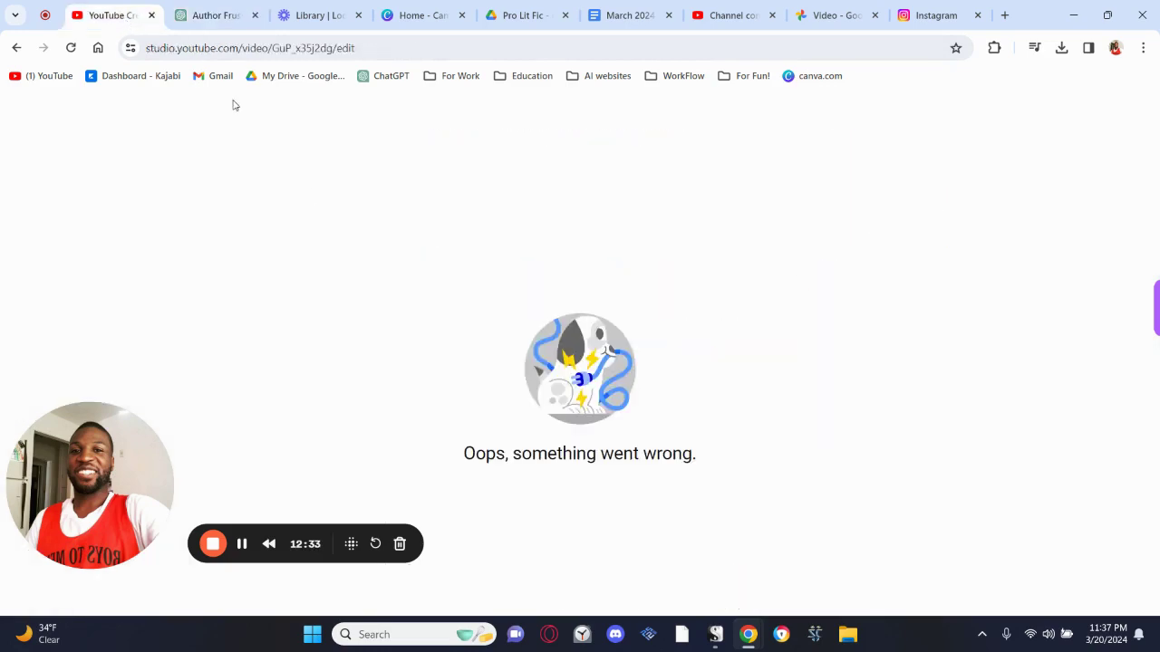
{"action": "left_click", "coordinate": [77, 53]}
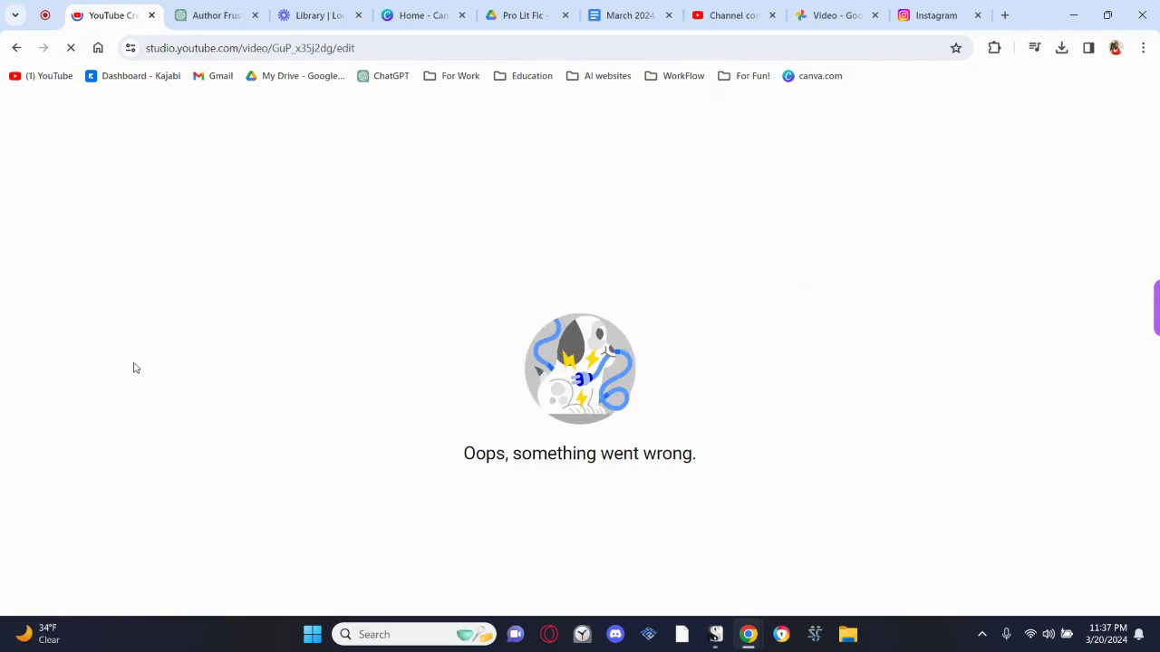
{"action": "left_click", "coordinate": [151, 15]}
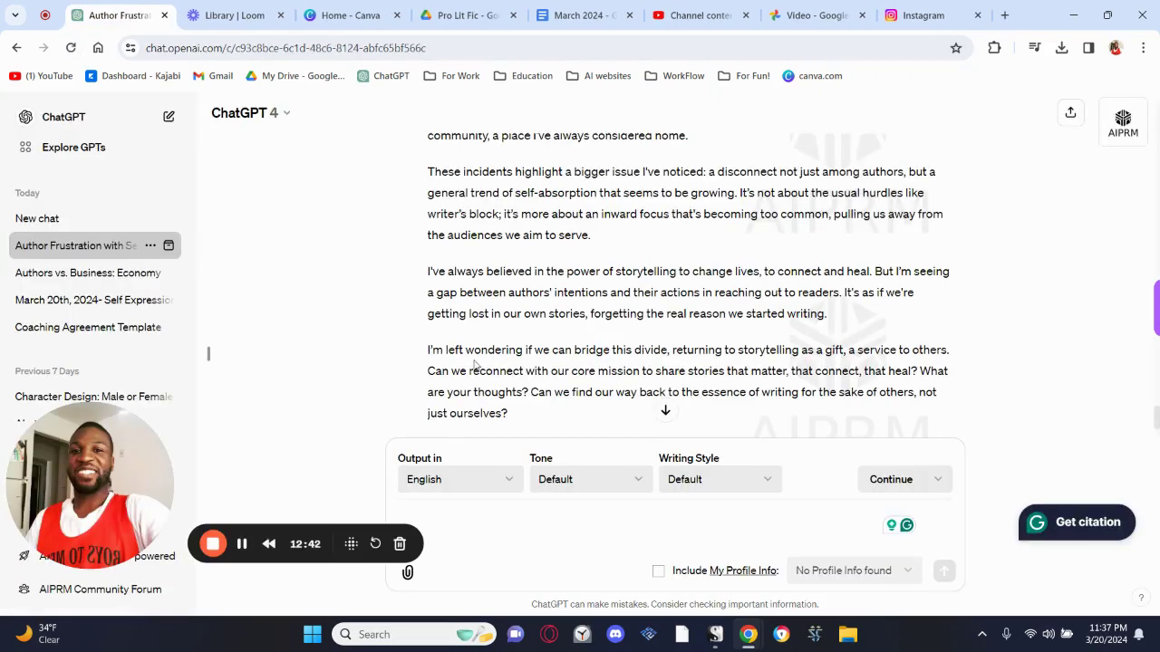